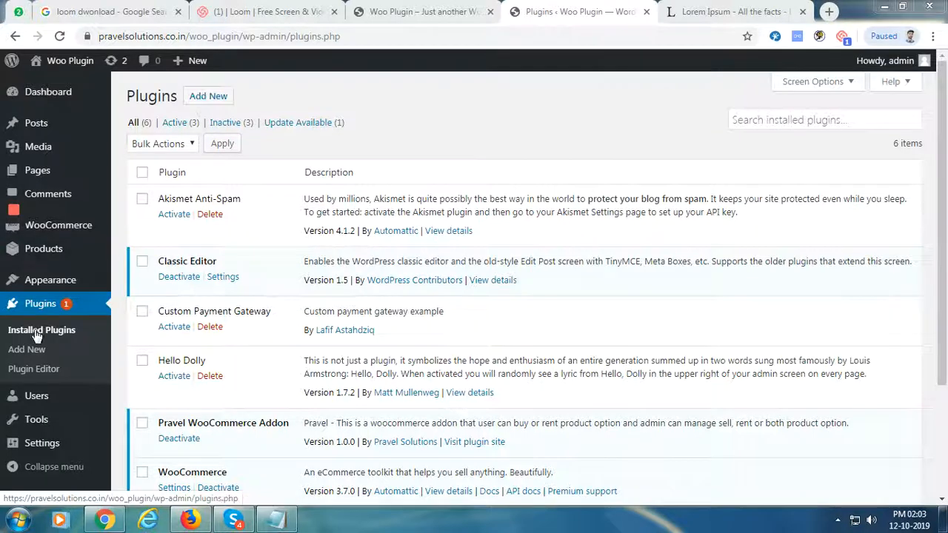
Leave the plugin upload screen and start a new WooCommerce product
click(208, 95)
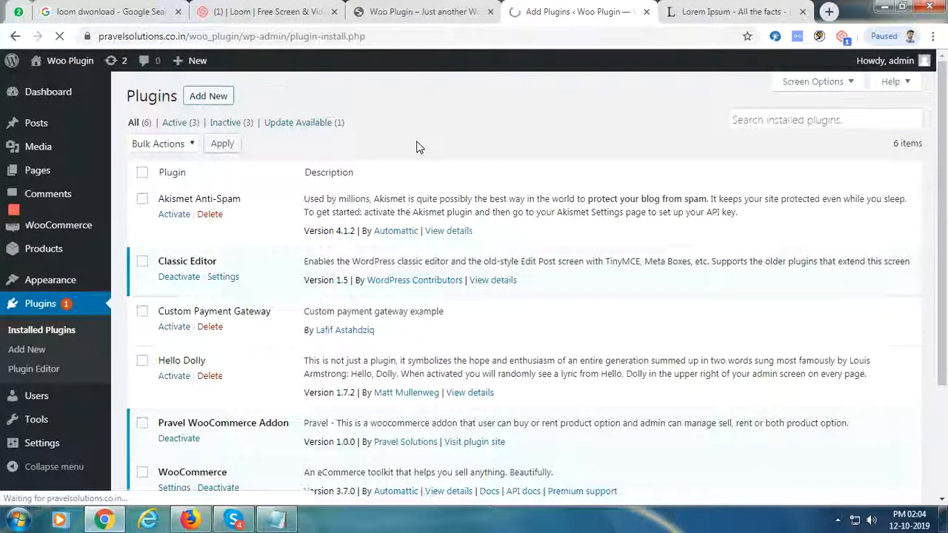
click(278, 106)
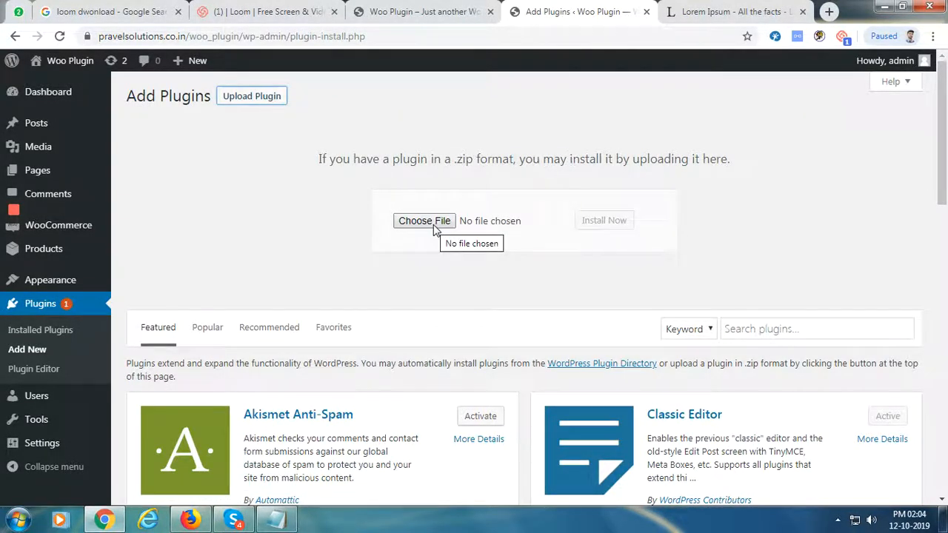
click(39, 311)
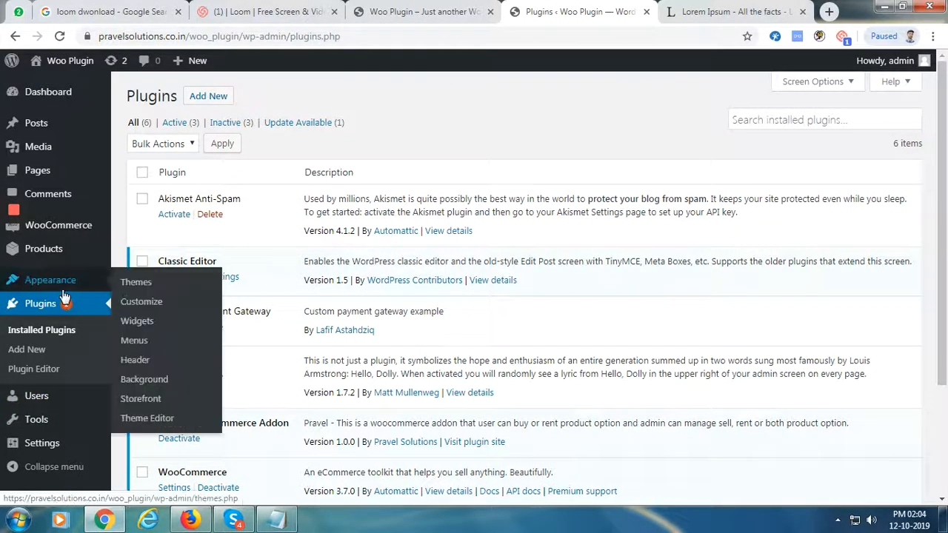
mouse_move(46, 249)
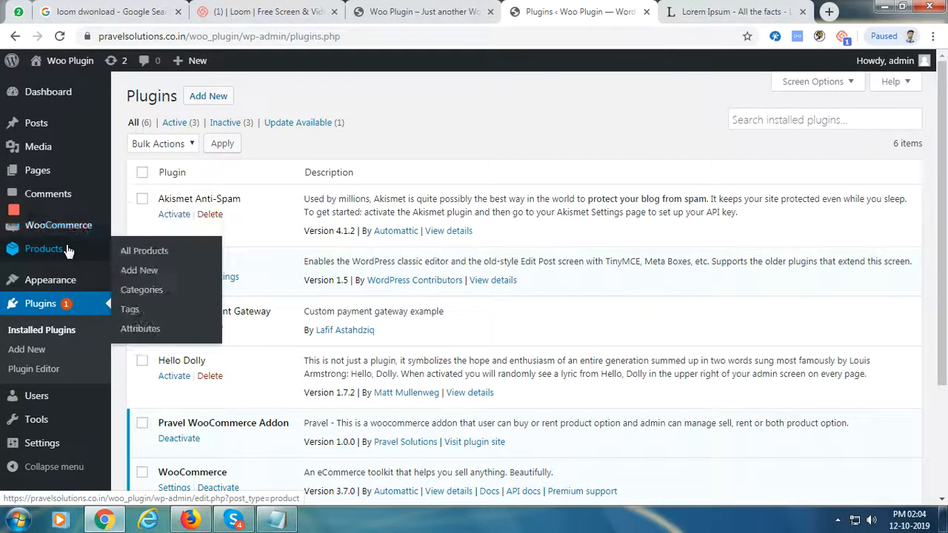
click(154, 273)
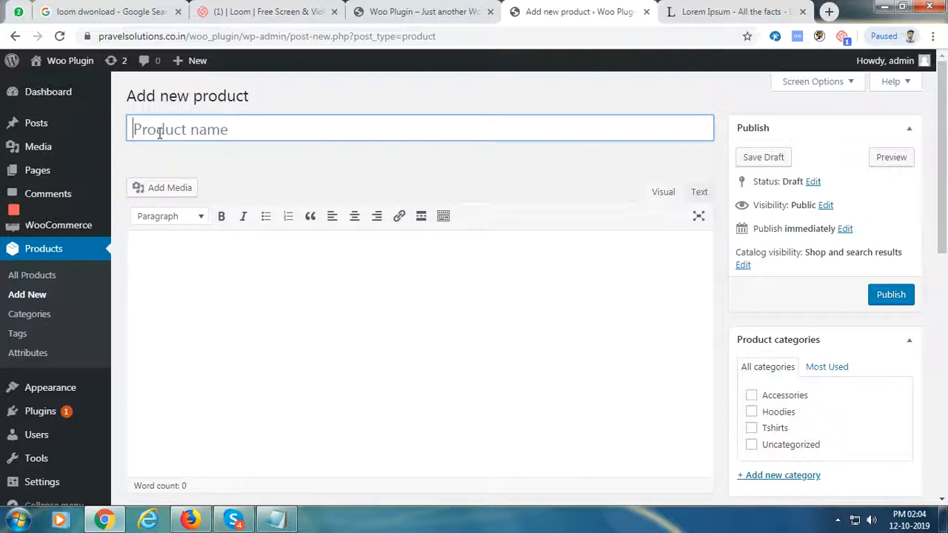
Name the product 'Stickers' and paste Lorem Ipsum into the description and short description
text(Tat)
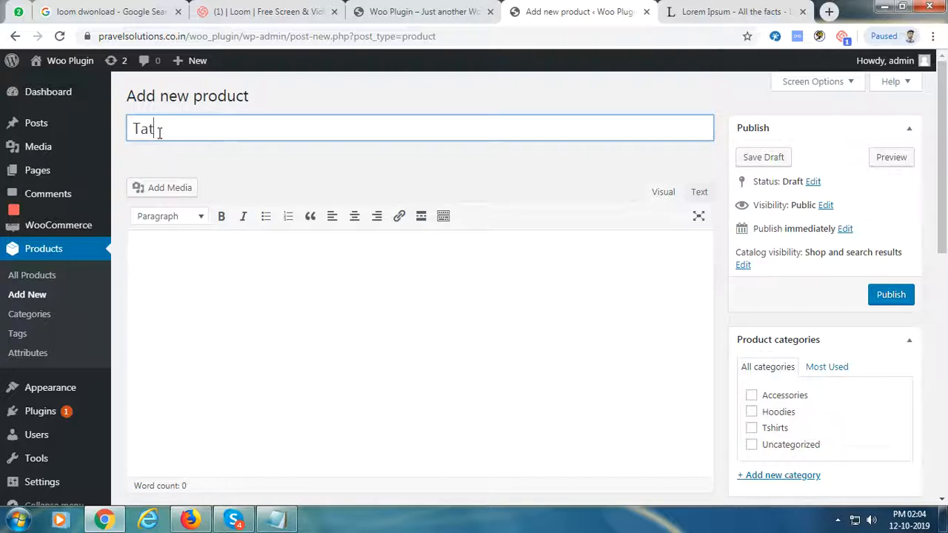
key(BackSpace)
key(BackSpace)
key(BackSpace)
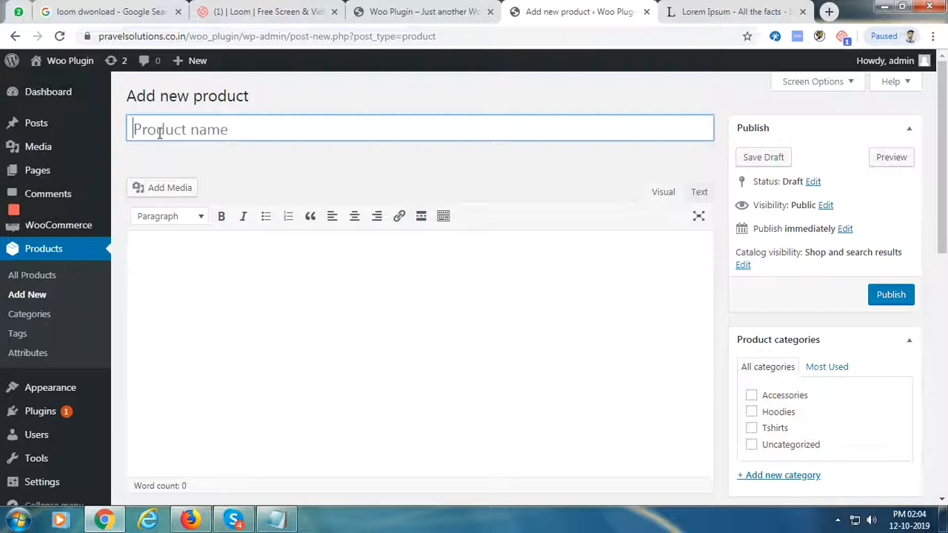
text(Stickers)
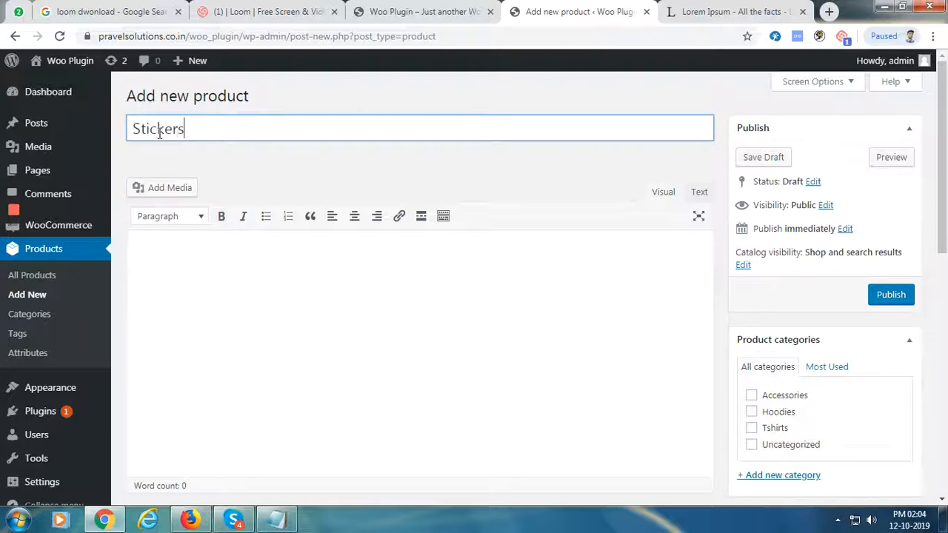
click(308, 309)
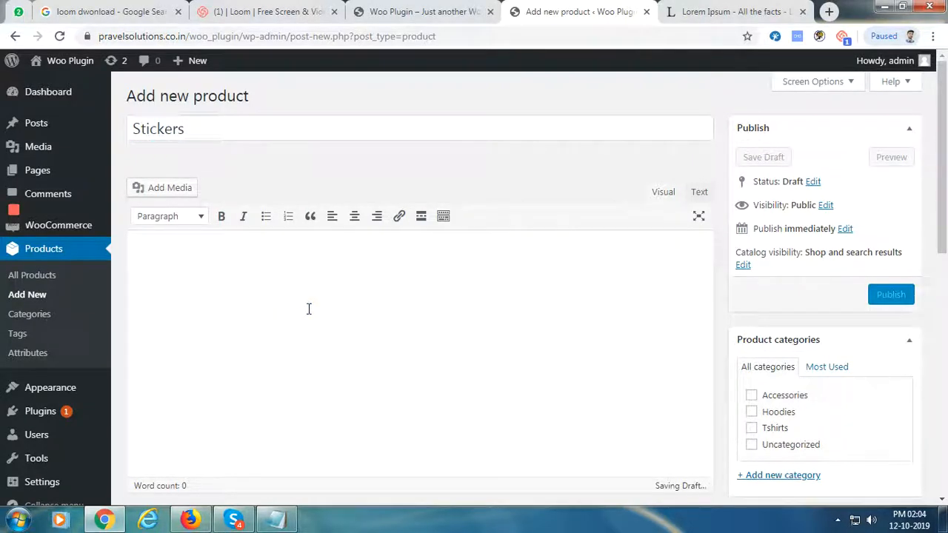
text(At vero eos et accusamus et iusto odio dignissimos ducimus qui blanditiis praesentium voluptatum deleniti atque corrupti quos dolores et quas molestias excepturi sint occaecati cupiditate non provident, similique sunt in culpa qui officia deserunt mollitia animi, id est laborum et dolorum fuga. Et harum quidem rerum facilis est et expedita distinctio. Nam libero tempore, cum soluta nobis est eligendi optio cumque nihil impedit quo minus id quod maxime placeat facere possimus, omnis voluptas assumenda est, omnis dolor repellendus. Temporibus autem quibusdam et aut officiis debitis aut rerum necessitatibus saepe eveniet ut et voluptates repudiandae sint et molestiae non recusandae. Itaque earum rerum hic tenetur a sapiente delectus, ut aut reiciendis voluptatibus maiores alias consequatur aut perferendis doloribus asperiores repellat.)
drag(942, 180, 944, 389)
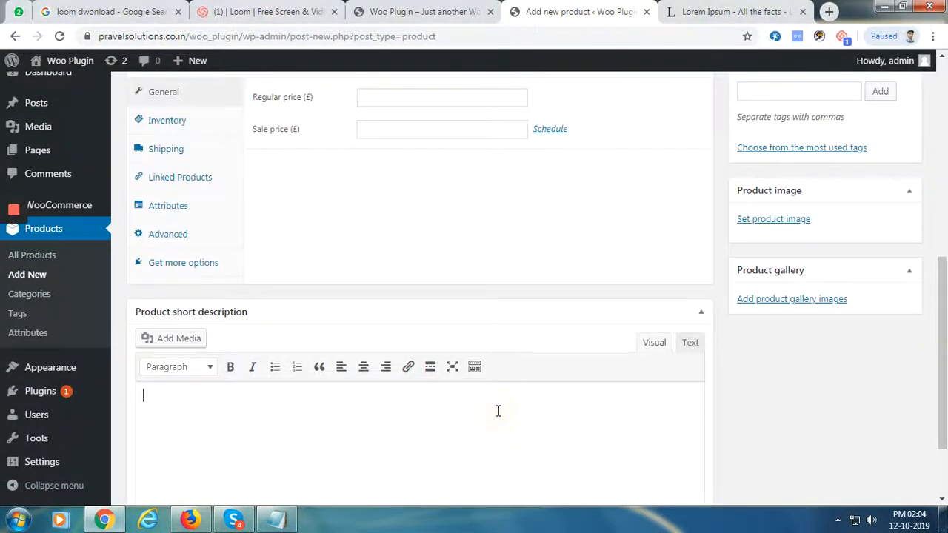
key(ctrl+v)
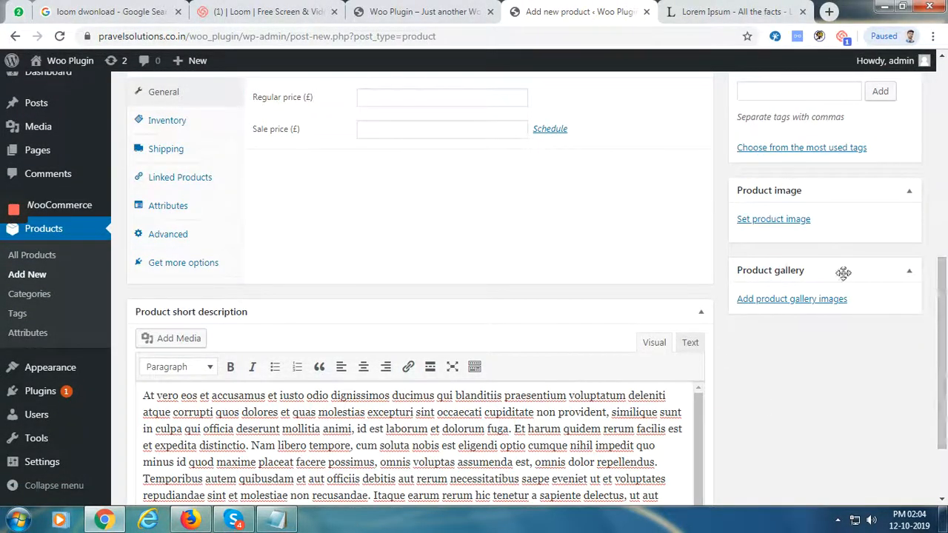
Set the fridge penguin decal as the main product image
click(776, 220)
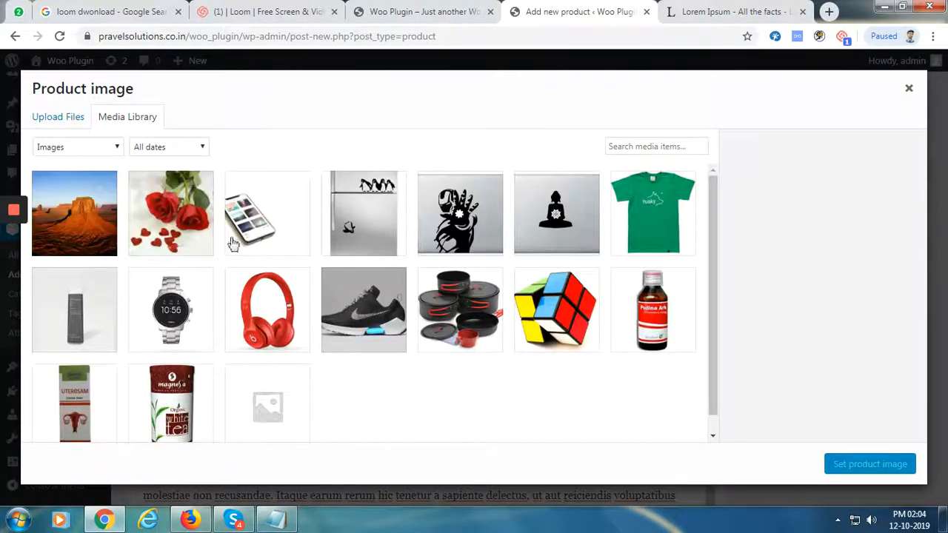
click(374, 243)
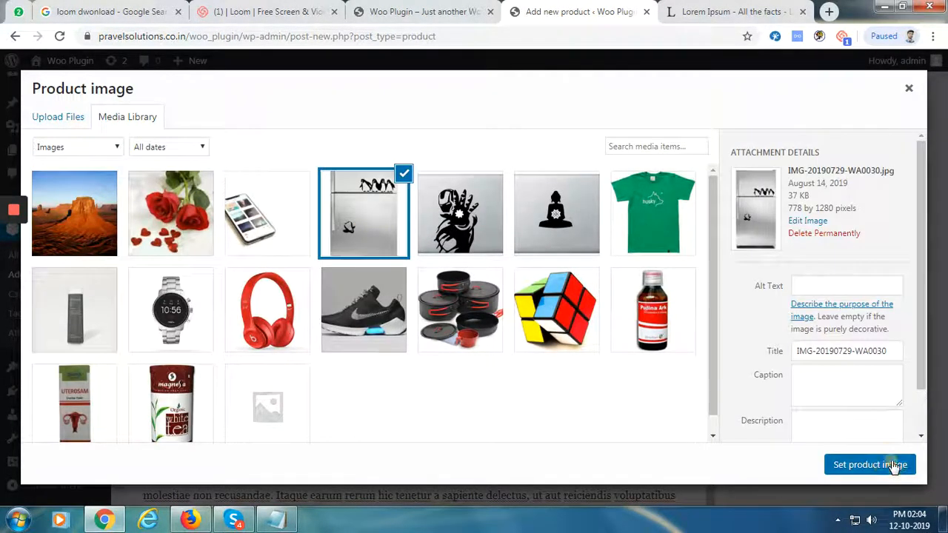
click(898, 463)
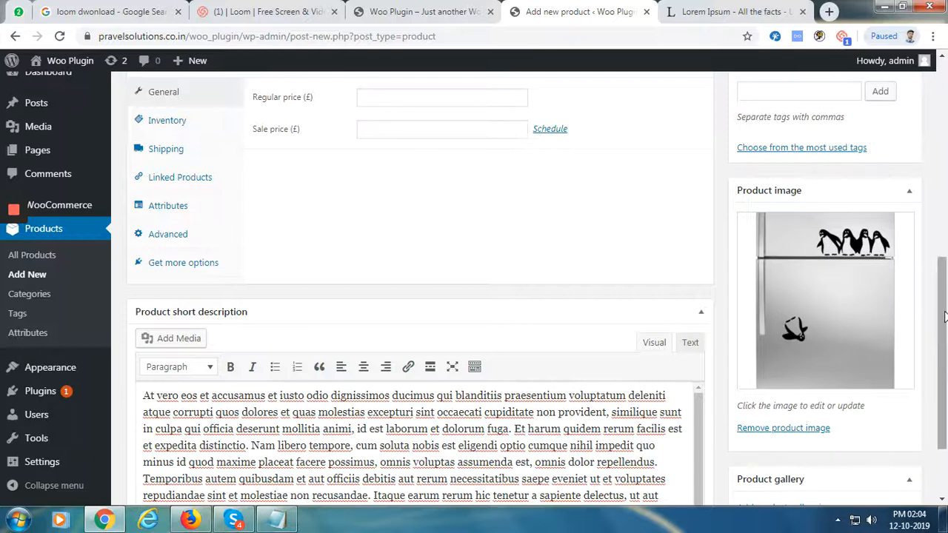
Add the hand silhouette and Buddha images to the product gallery
drag(942, 354, 942, 397)
click(830, 406)
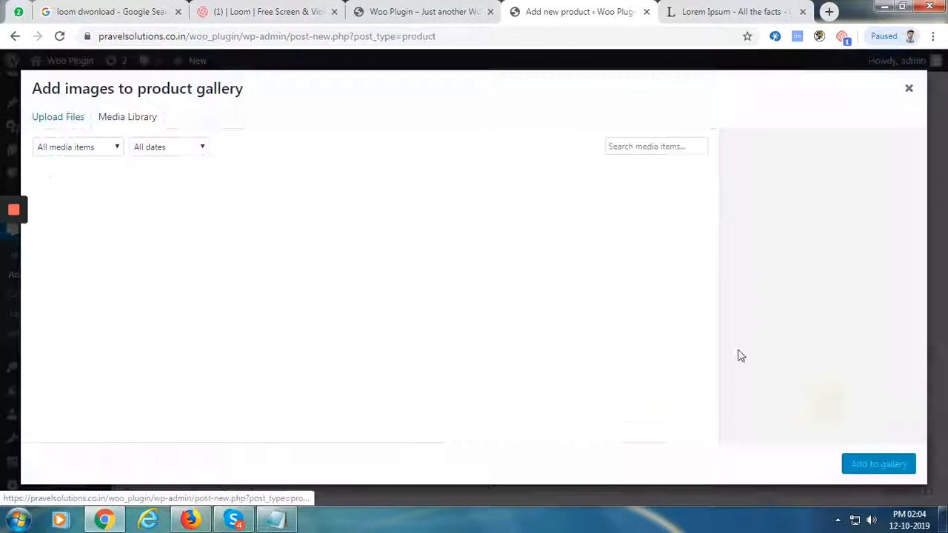
click(431, 222)
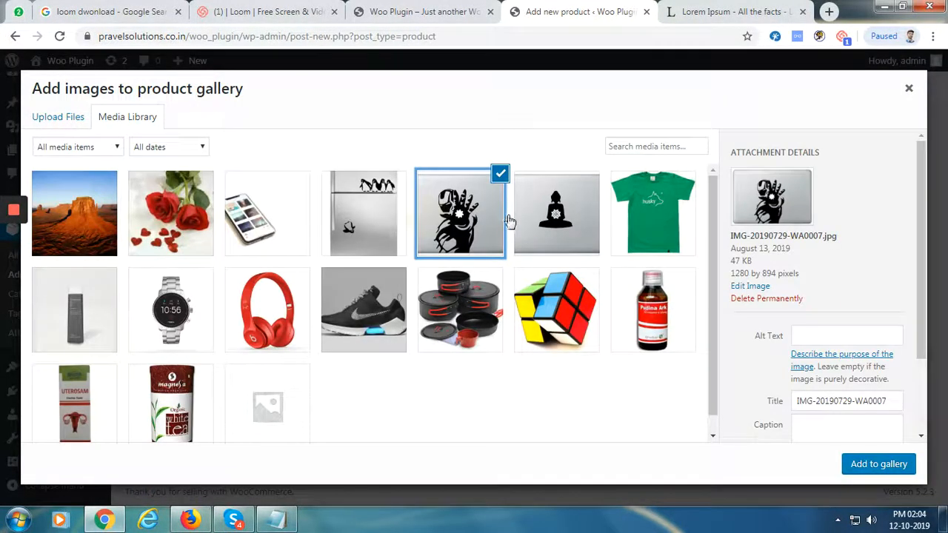
click(548, 218)
click(878, 464)
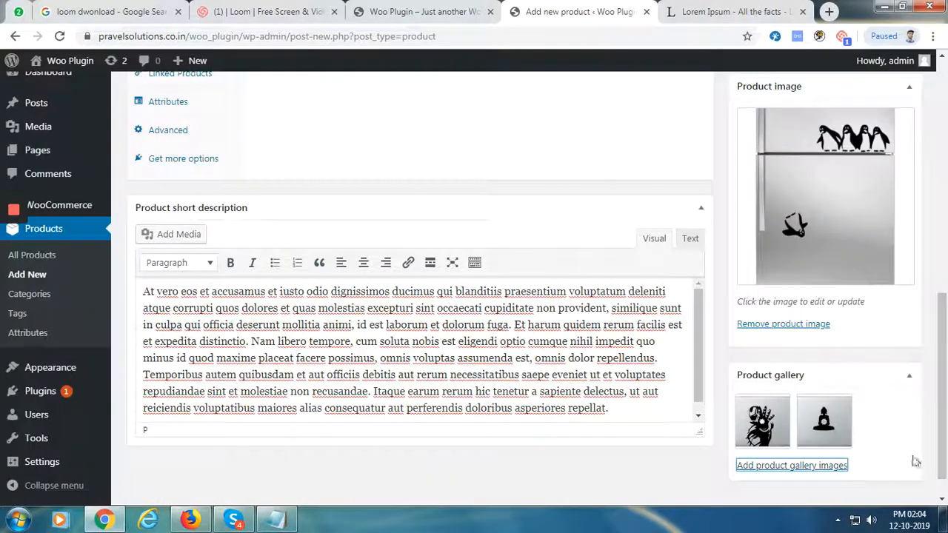
drag(943, 386, 943, 329)
Set the regular price to 150 and the sale price to 130
click(417, 237)
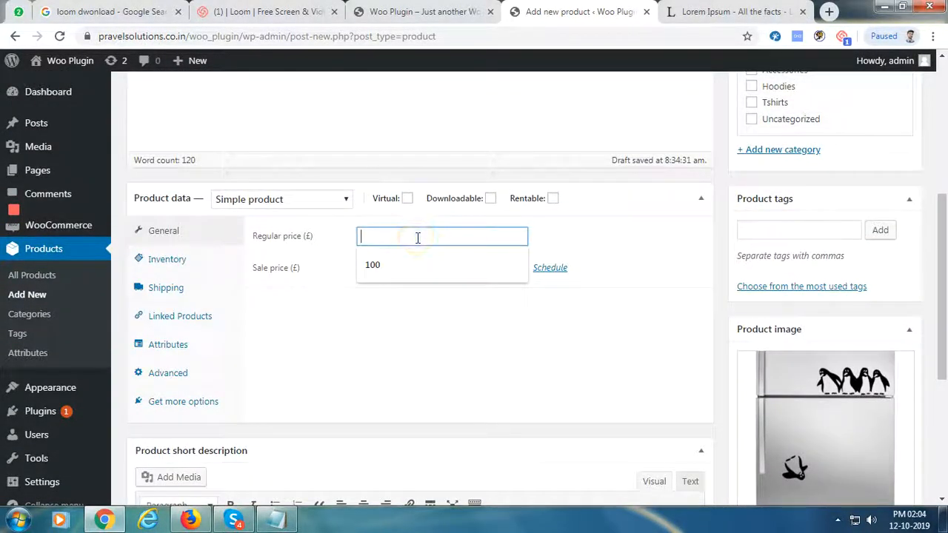
text(150)
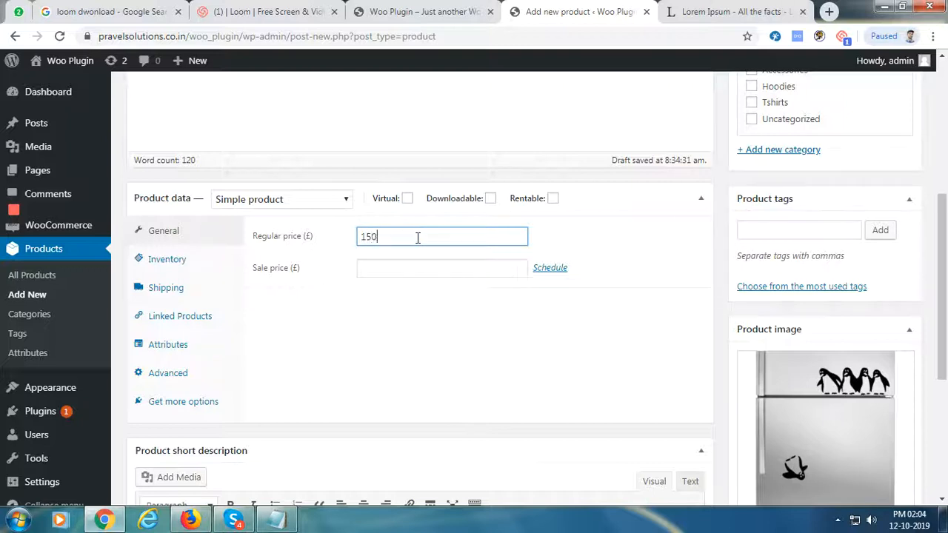
click(409, 269)
text(130)
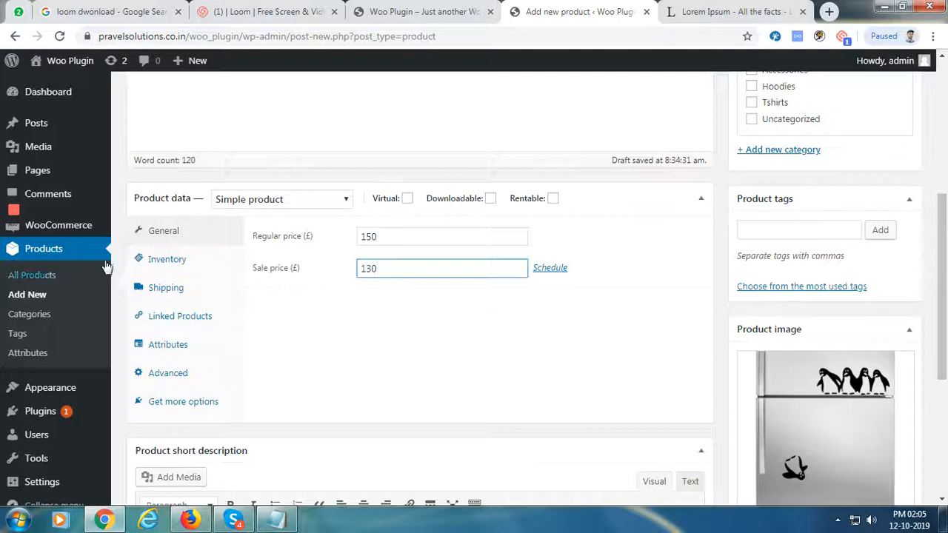
Enable stock management with a quantity of 30 and publish the product
click(175, 258)
click(362, 266)
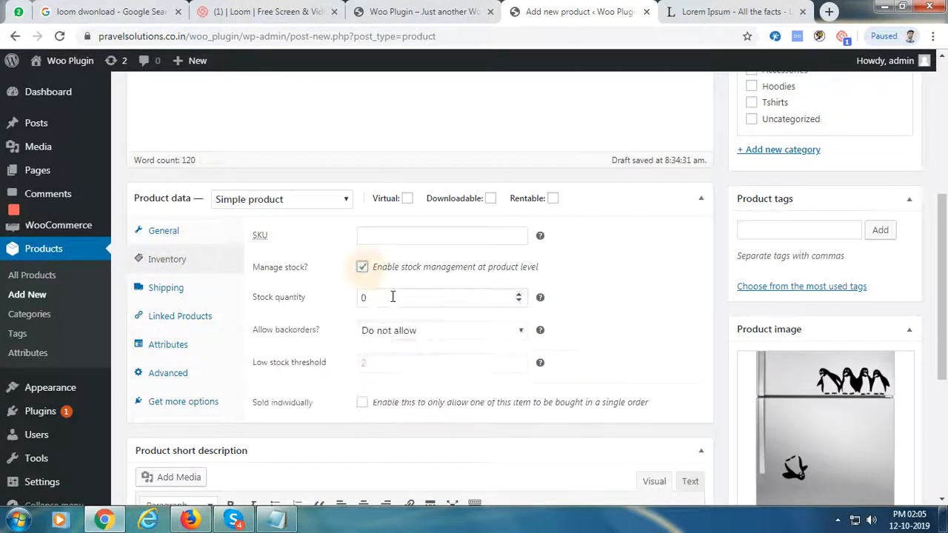
click(394, 302)
double_click(394, 303)
text(30)
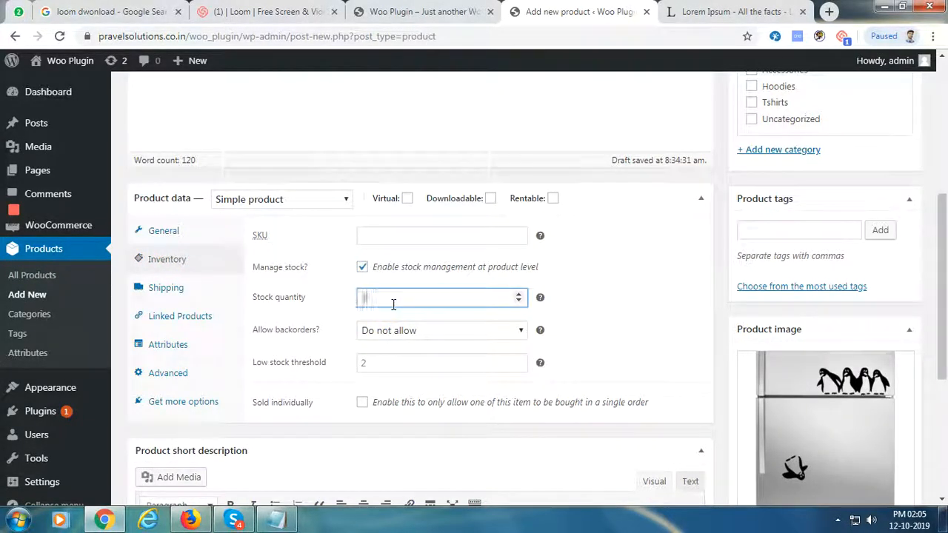
drag(945, 333, 946, 212)
click(899, 300)
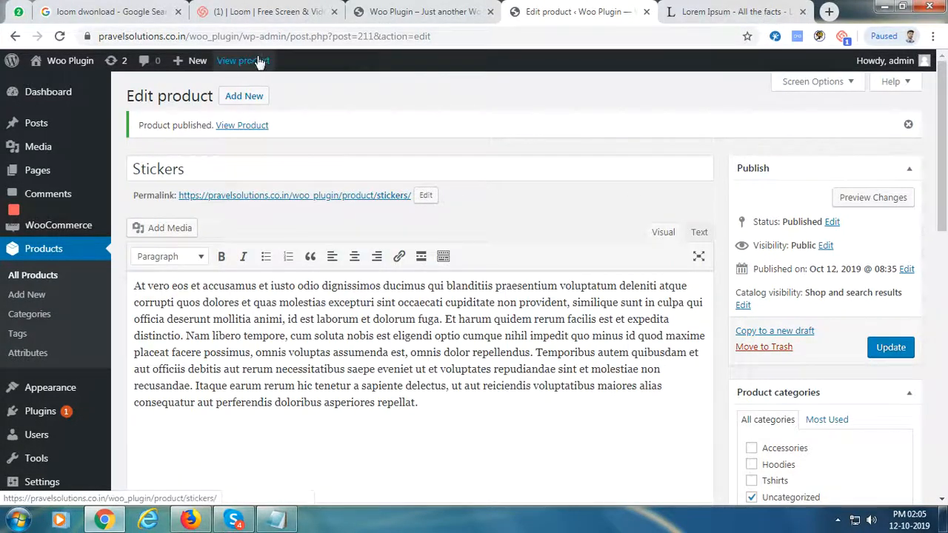
View the live Stickers page in a new tab, confirming £130 sale price and 30 in stock
right_click(254, 59)
click(277, 74)
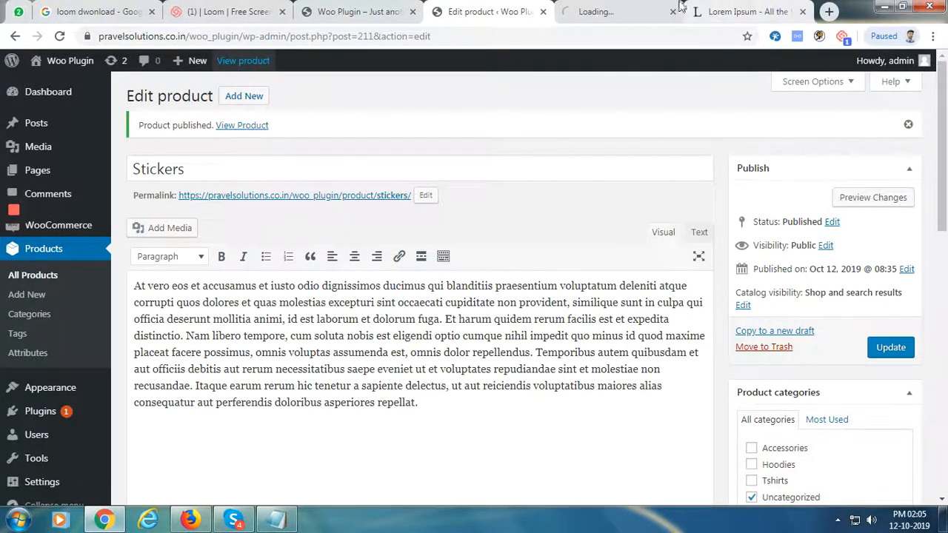
click(590, 12)
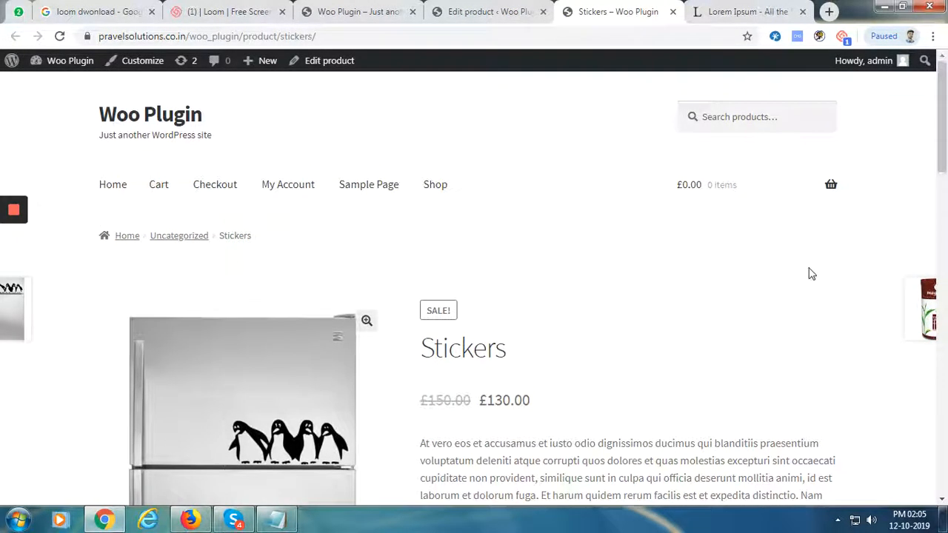
mouse_move(942, 163)
mouse_down()
mouse_move(942, 358)
mouse_move(942, 201)
mouse_up()
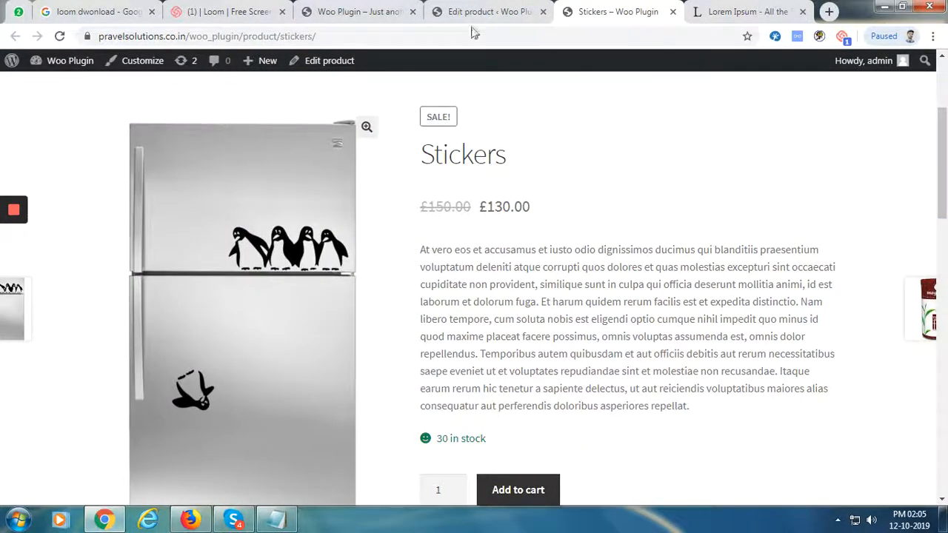
click(459, 8)
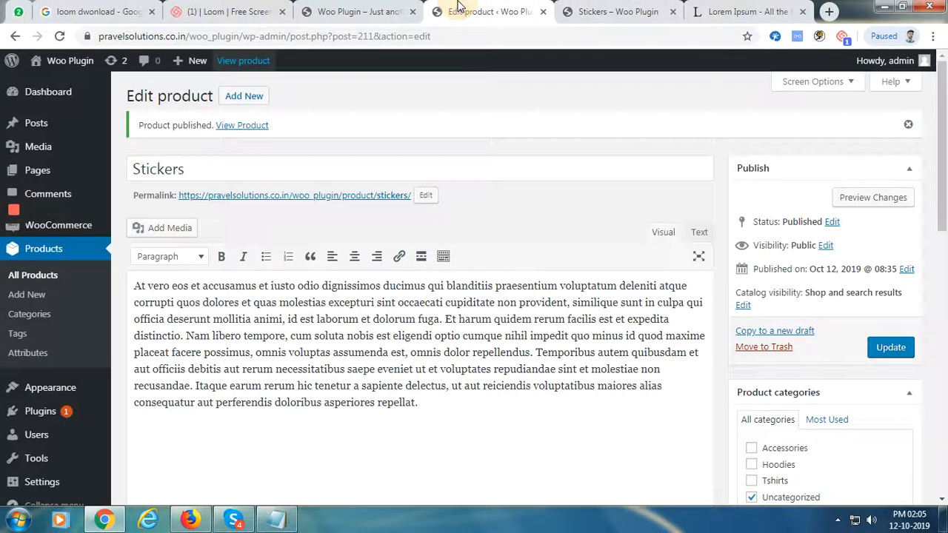
Dismiss the published notice and mark Stickers as a rentable product
click(908, 124)
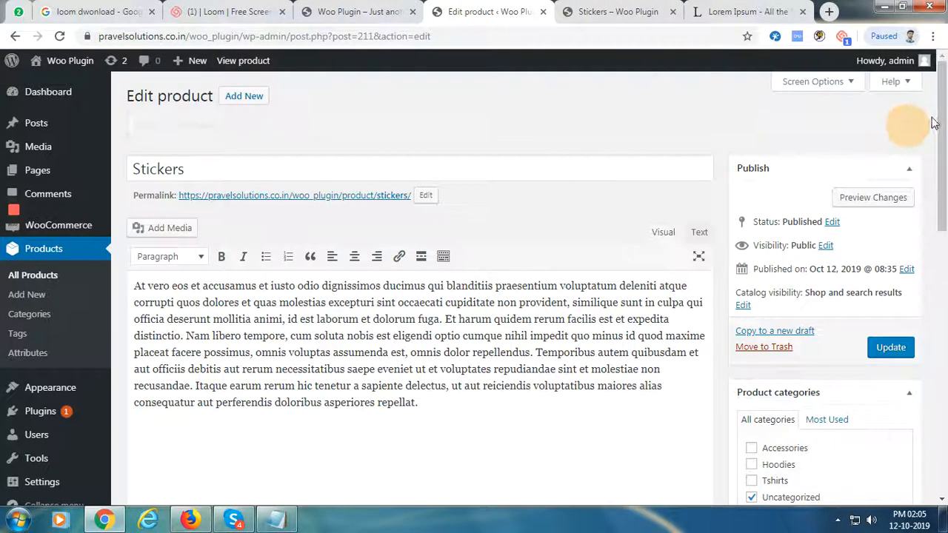
drag(941, 113, 772, 252)
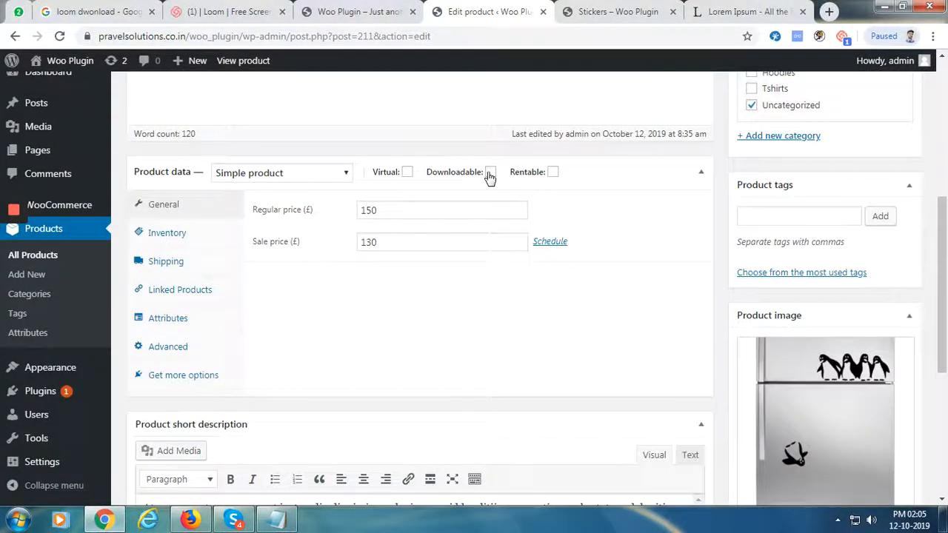
click(554, 172)
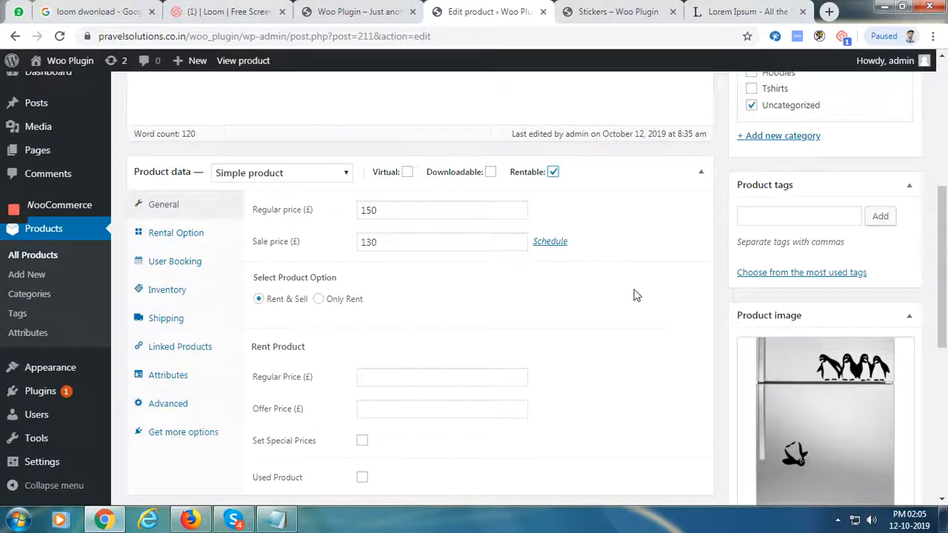
Keep Rent & Sell selected and review the empty Rent Product price fields
drag(944, 192, 944, 250)
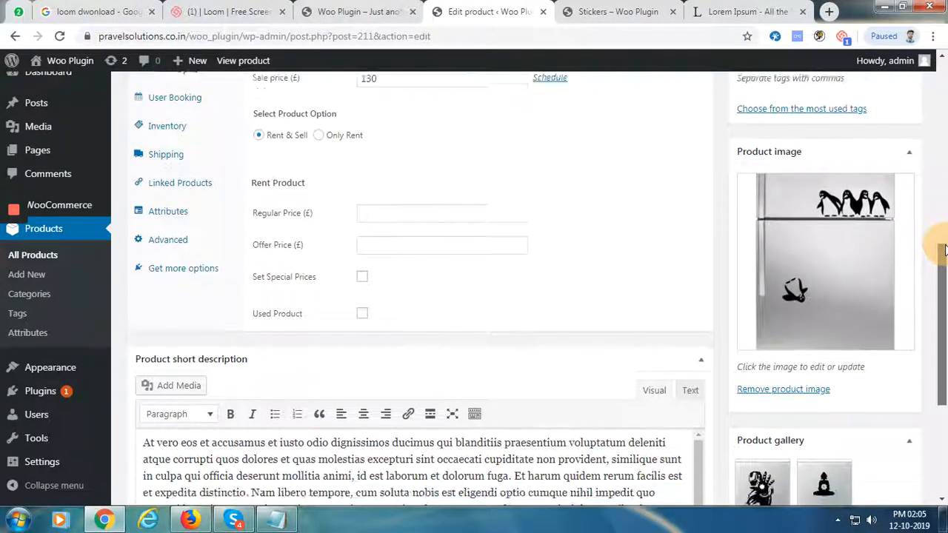
scroll(944, 251, up, 2)
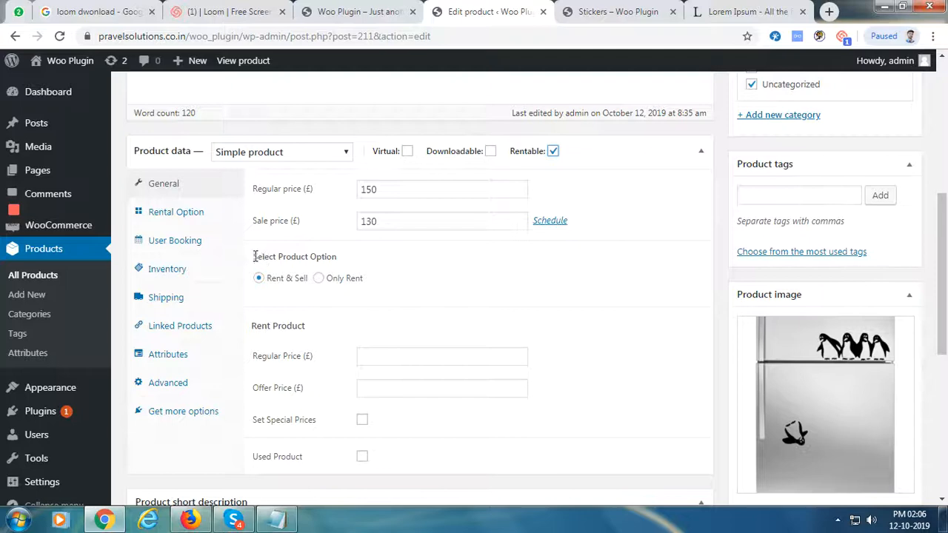
drag(254, 256, 340, 256)
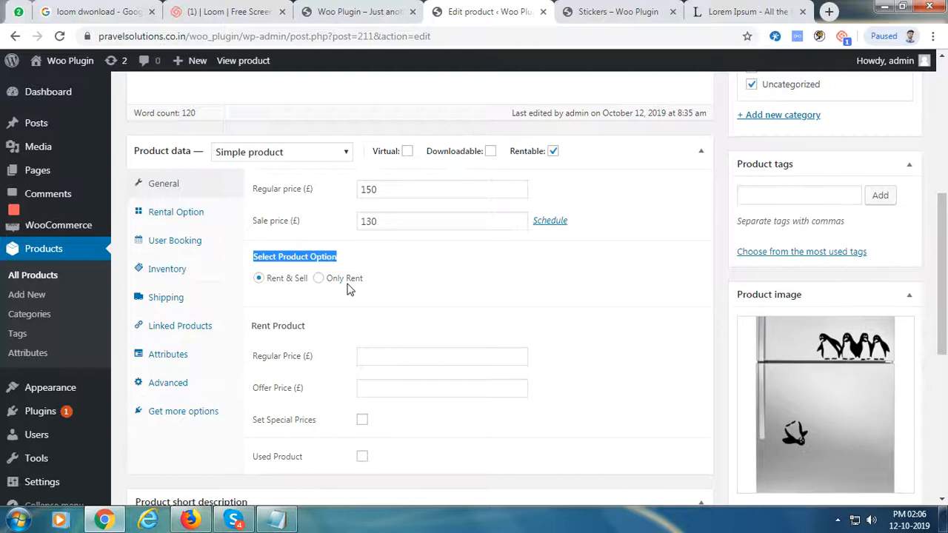
click(260, 279)
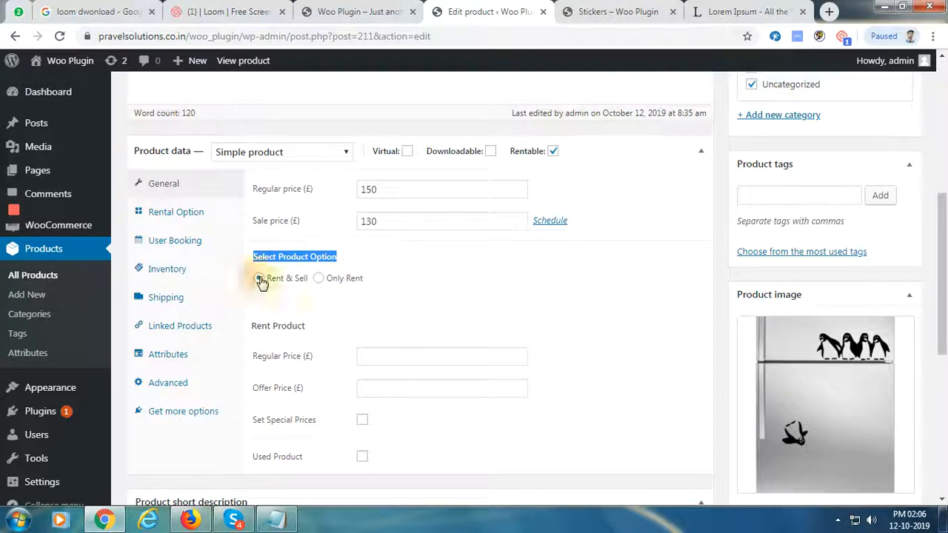
click(720, 279)
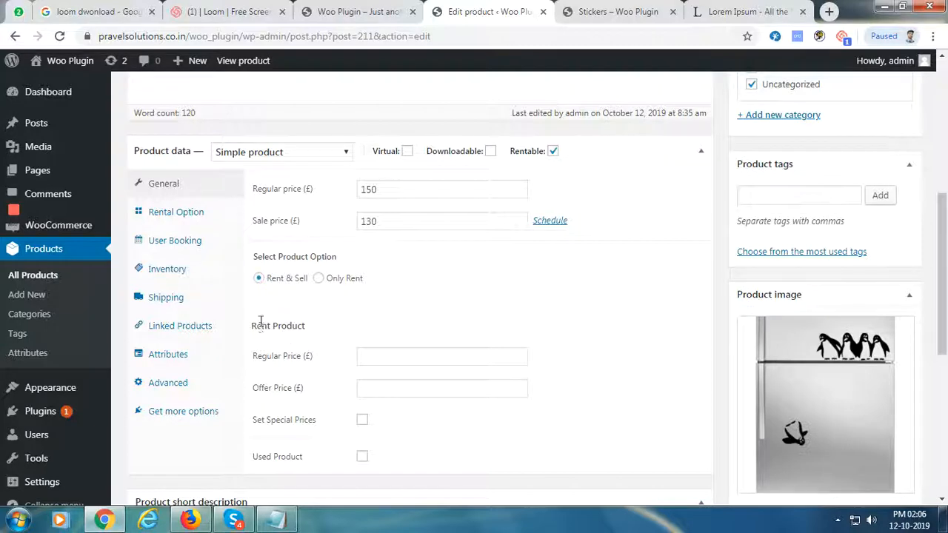
drag(254, 326, 308, 324)
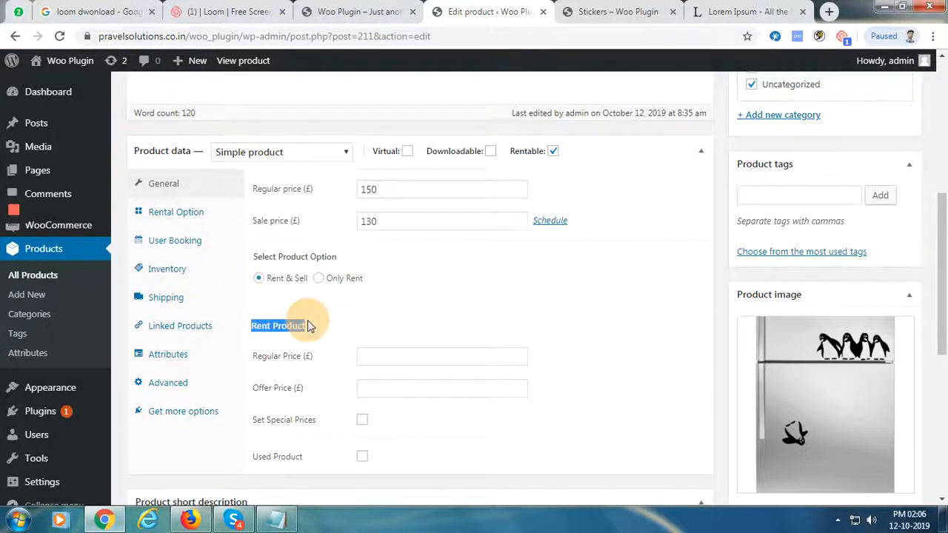
Enter rent regular price 120 and rent offer price 110, then update the product
click(378, 355)
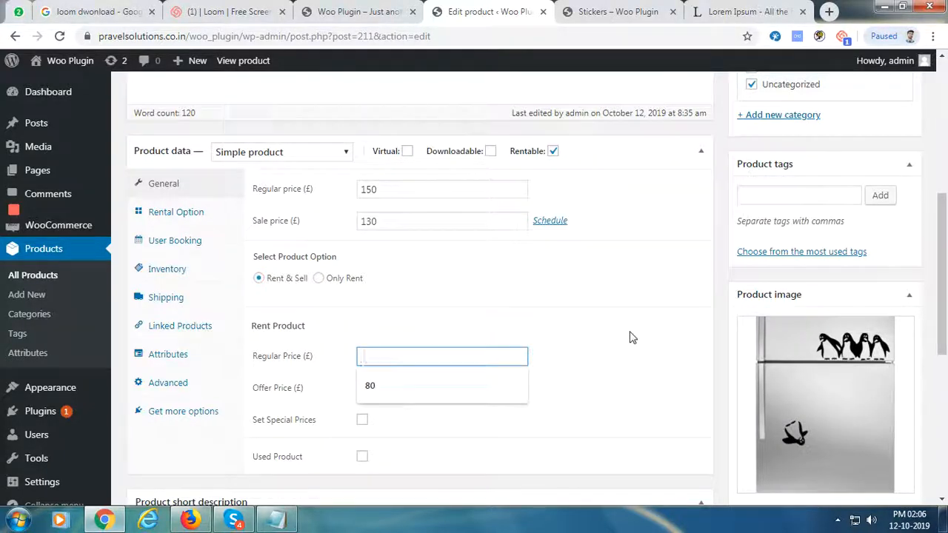
text(120)
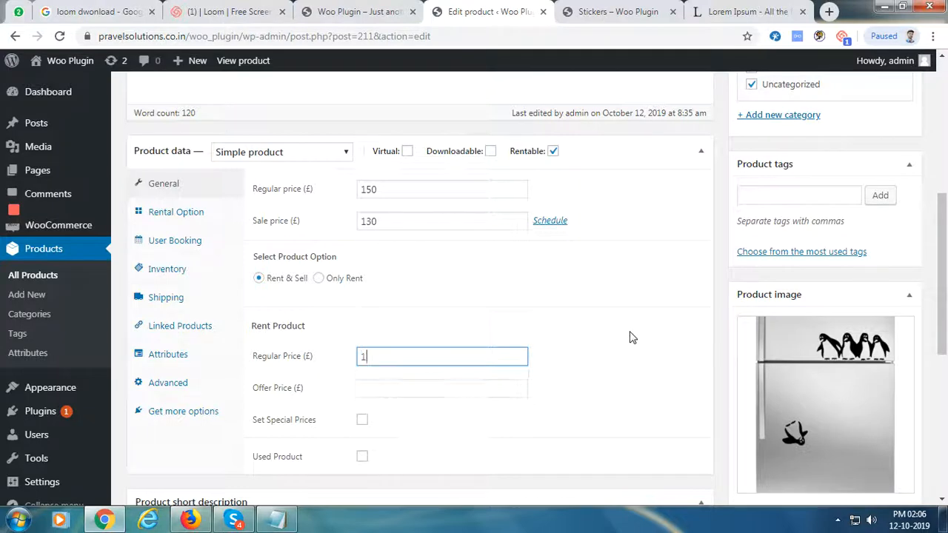
click(370, 385)
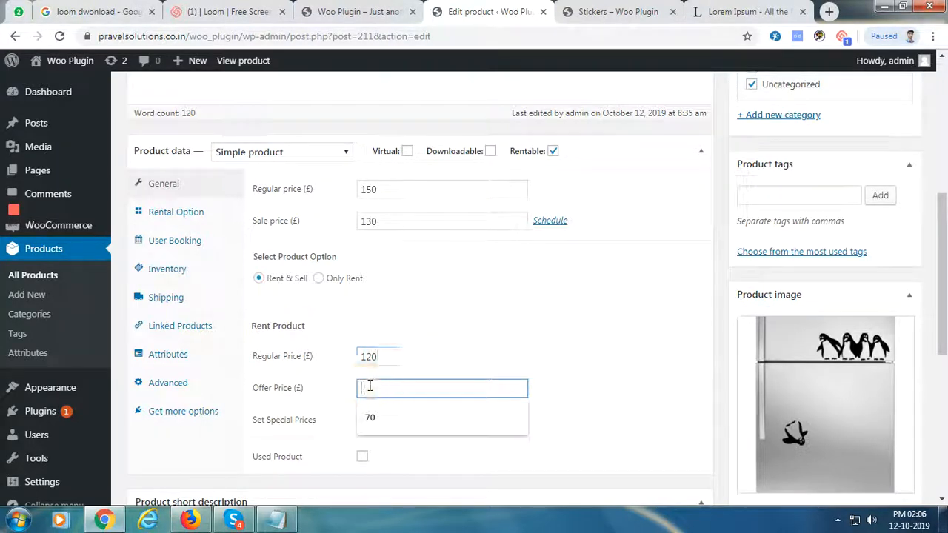
text(110)
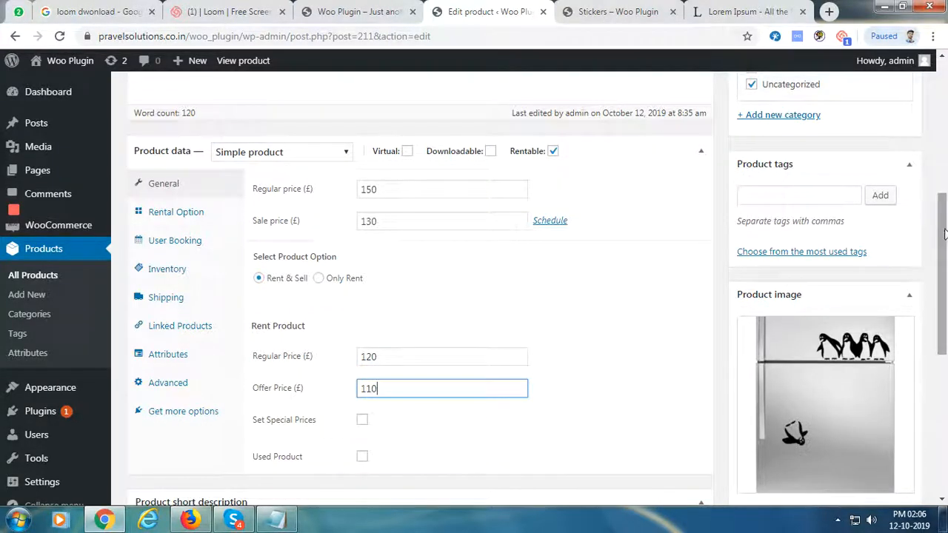
scroll(311, 288, down, 2)
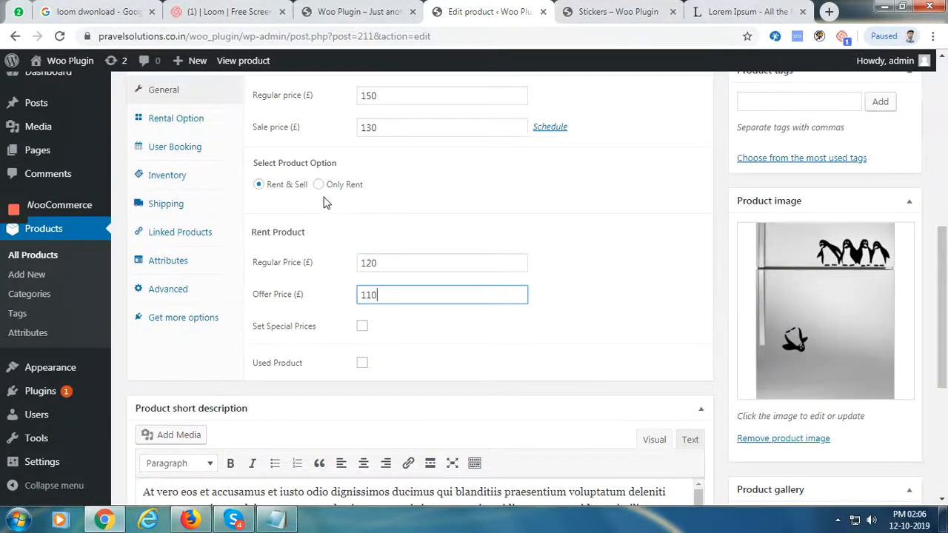
drag(942, 262, 942, 135)
click(888, 200)
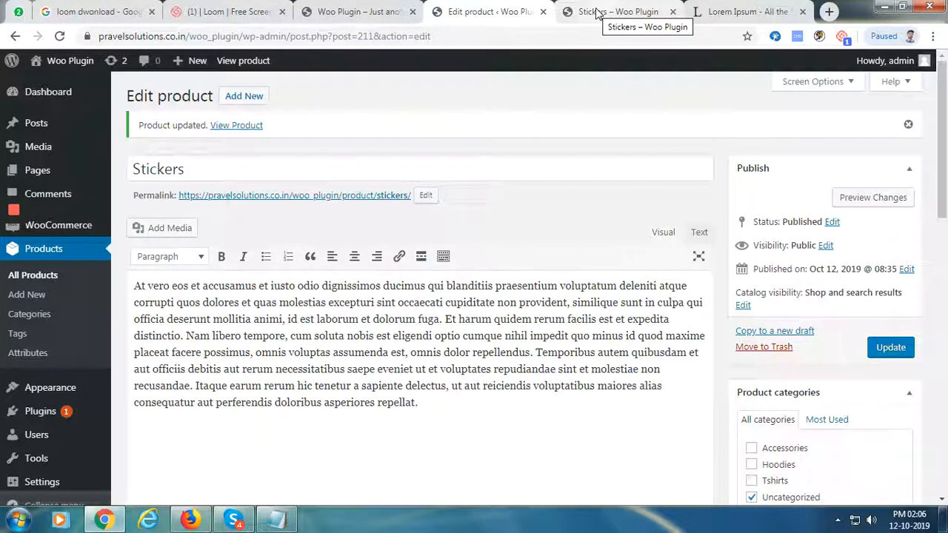
click(597, 12)
Reload the storefront and compare Buy with Rentout, which shows £120 struck through and £110 / Day
click(59, 36)
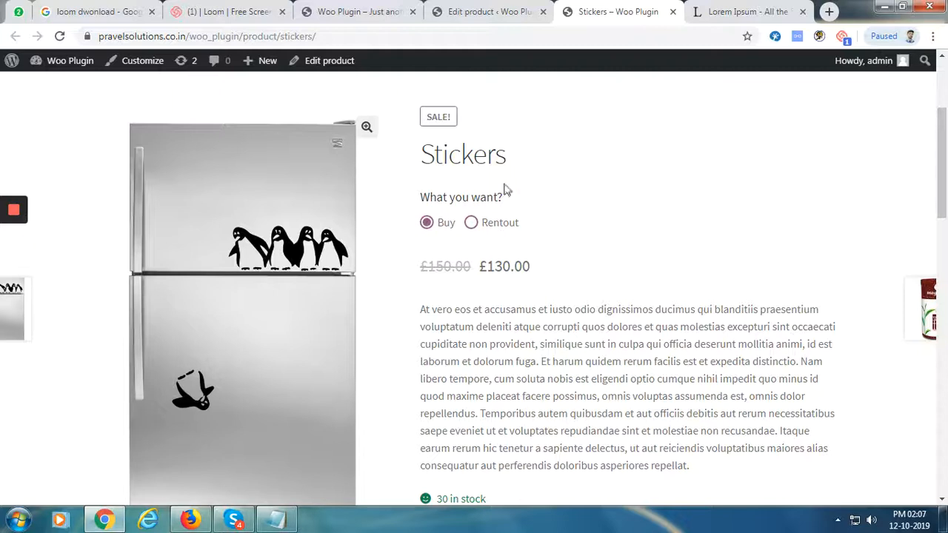
click(471, 224)
click(427, 223)
click(472, 223)
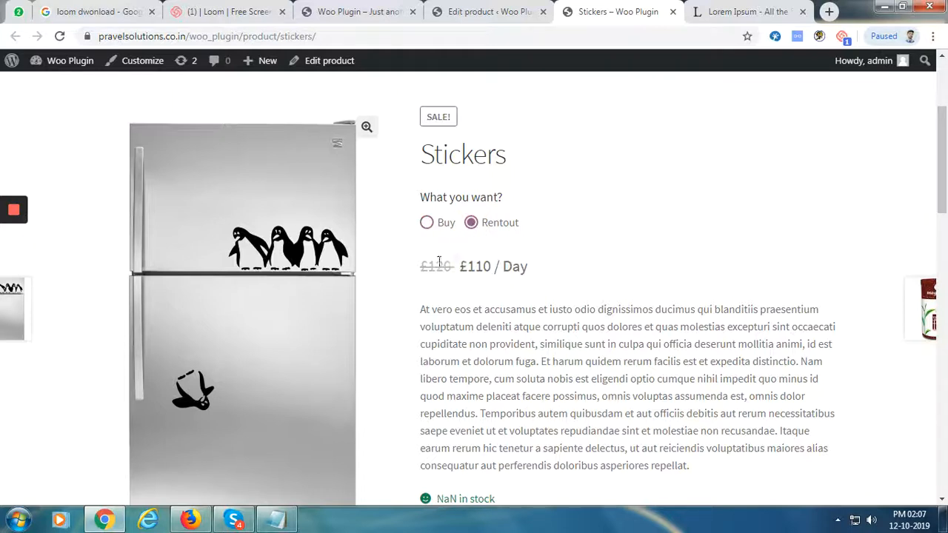
drag(461, 274, 534, 276)
click(483, 13)
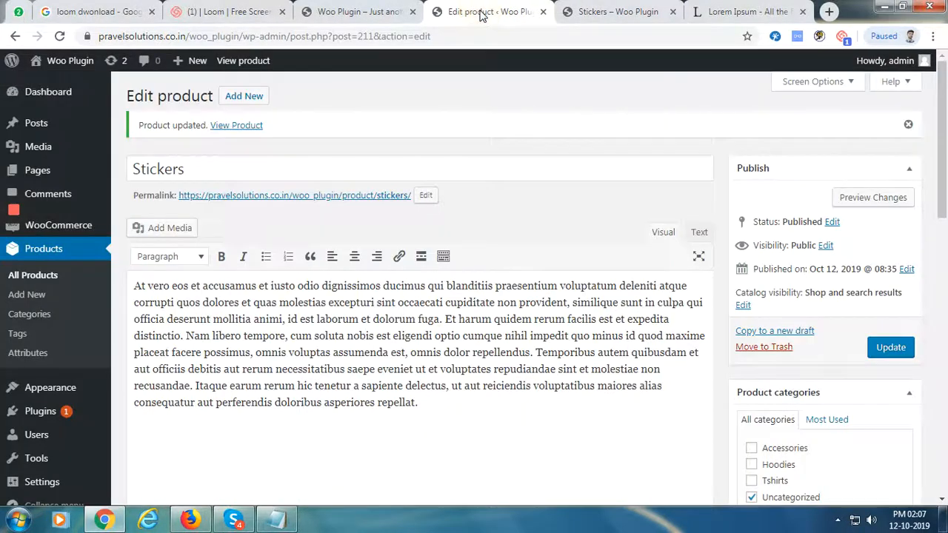
Toggle Only Rent back to Rent & Sell, then tick Set Special Prices
drag(942, 157, 933, 284)
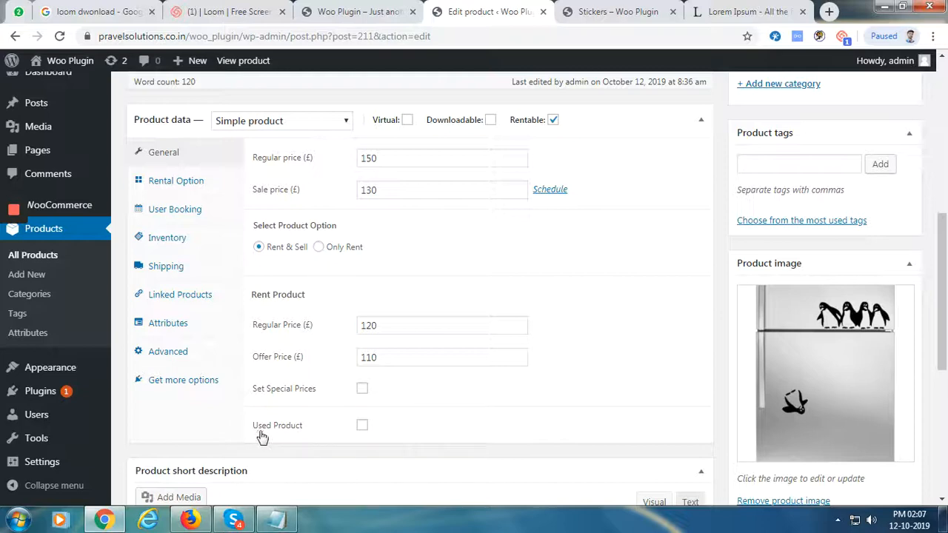
click(320, 251)
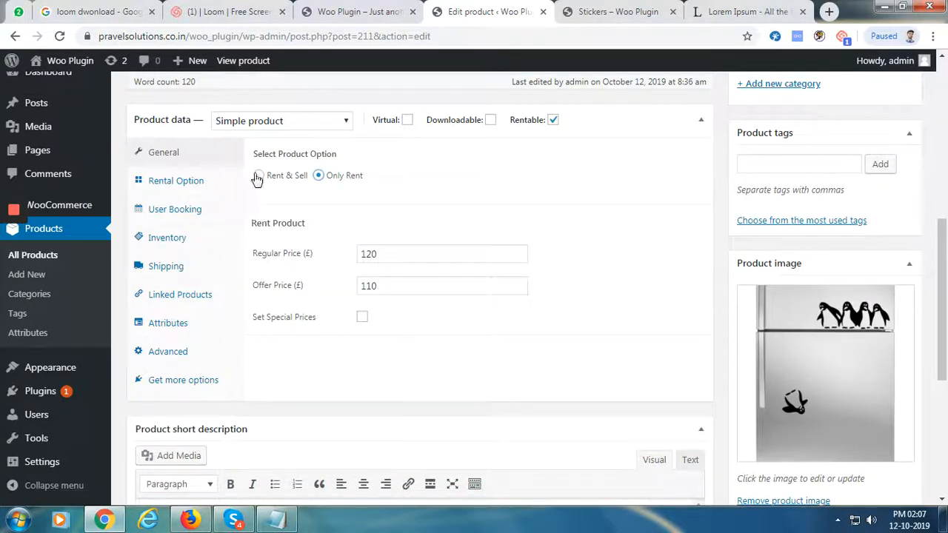
click(259, 176)
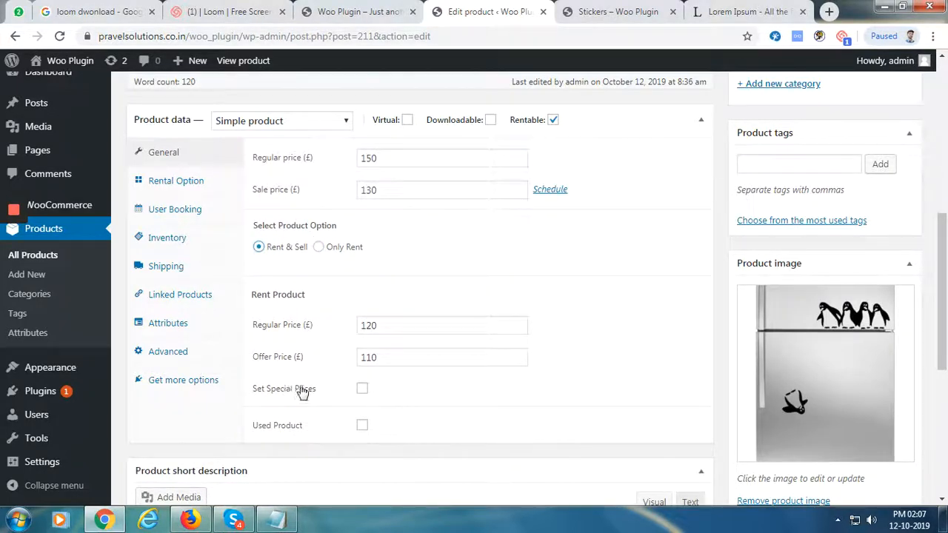
click(362, 391)
click(362, 390)
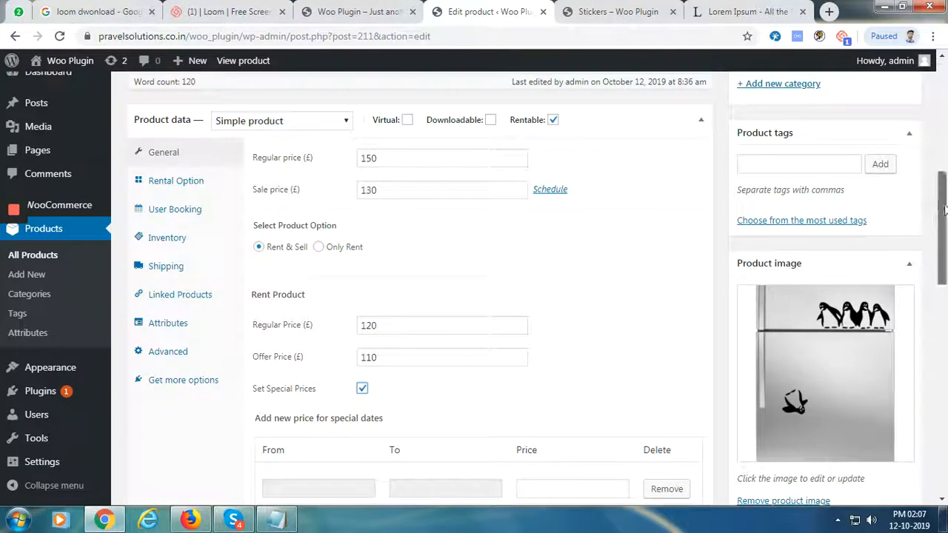
Choose October 12 to October 14, 2019 as the special-price date range
drag(943, 215, 943, 272)
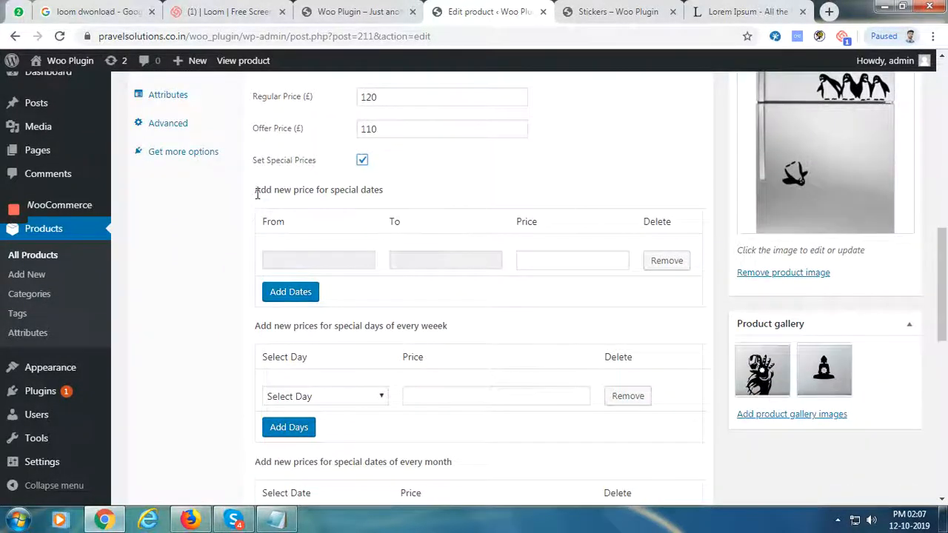
drag(331, 191, 384, 190)
click(383, 190)
click(313, 262)
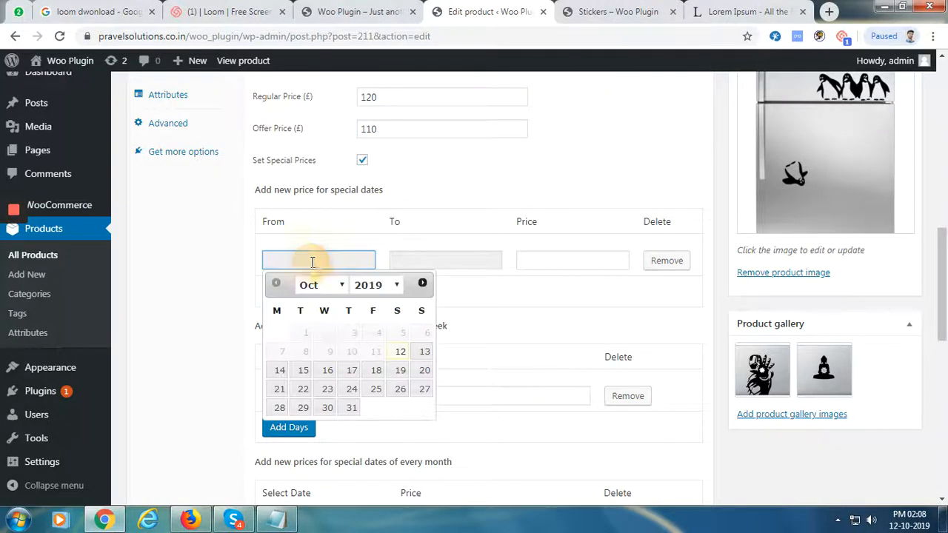
click(404, 359)
click(420, 264)
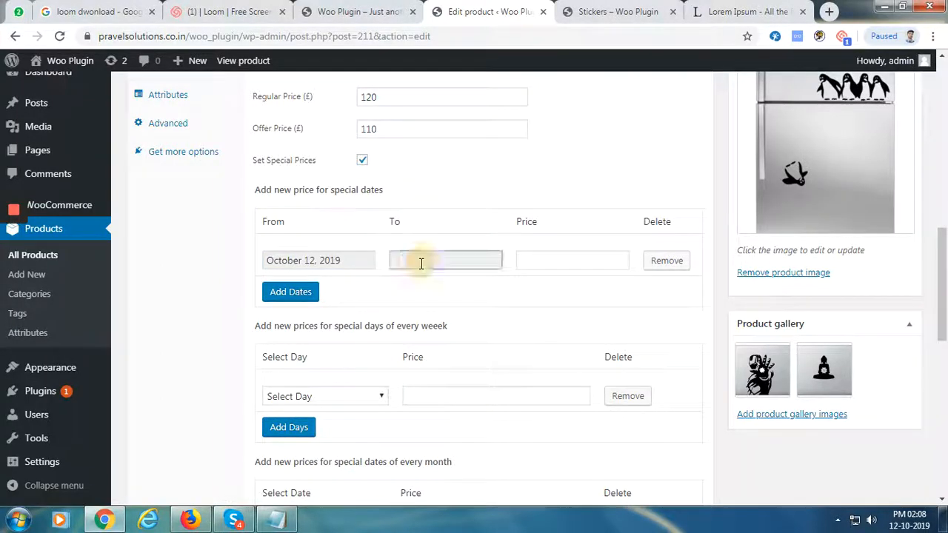
click(410, 370)
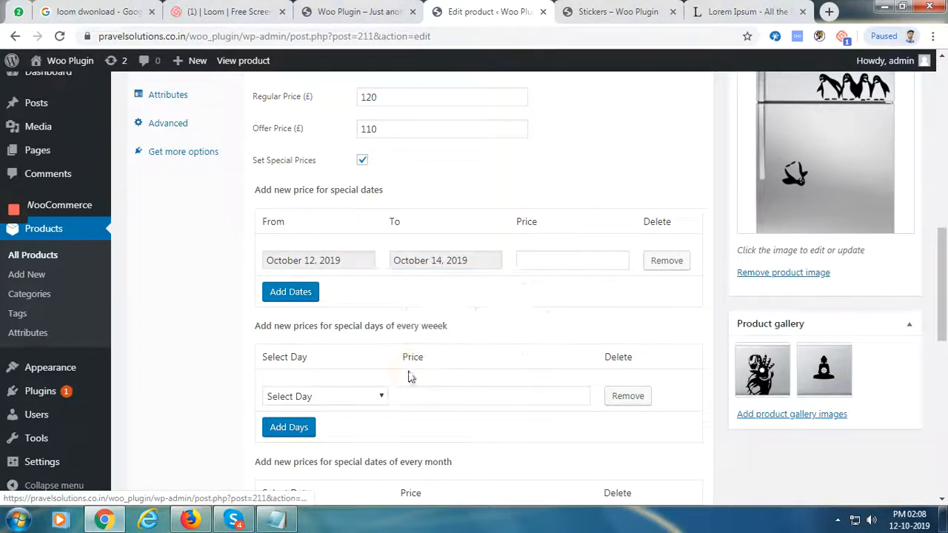
Enter a special price of 100 for those dates and update the product
click(575, 259)
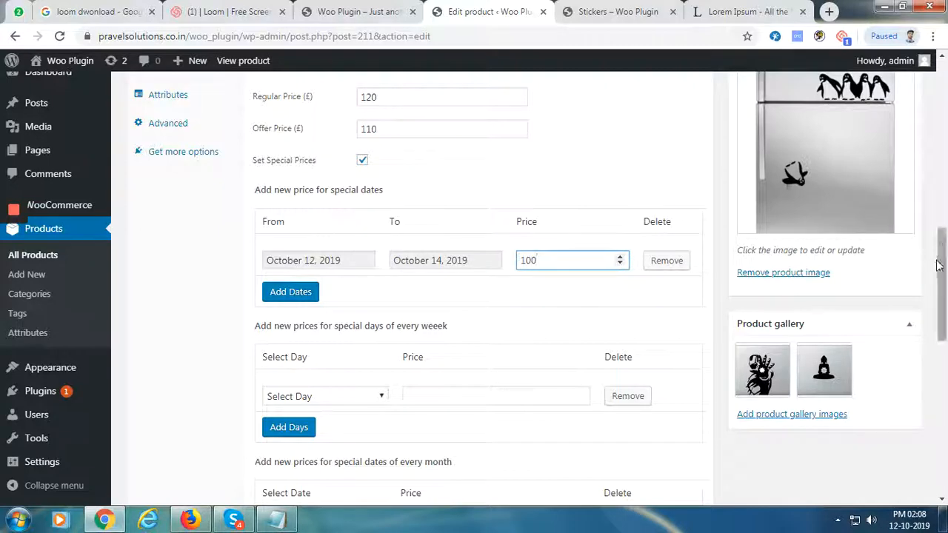
drag(942, 265, 931, 116)
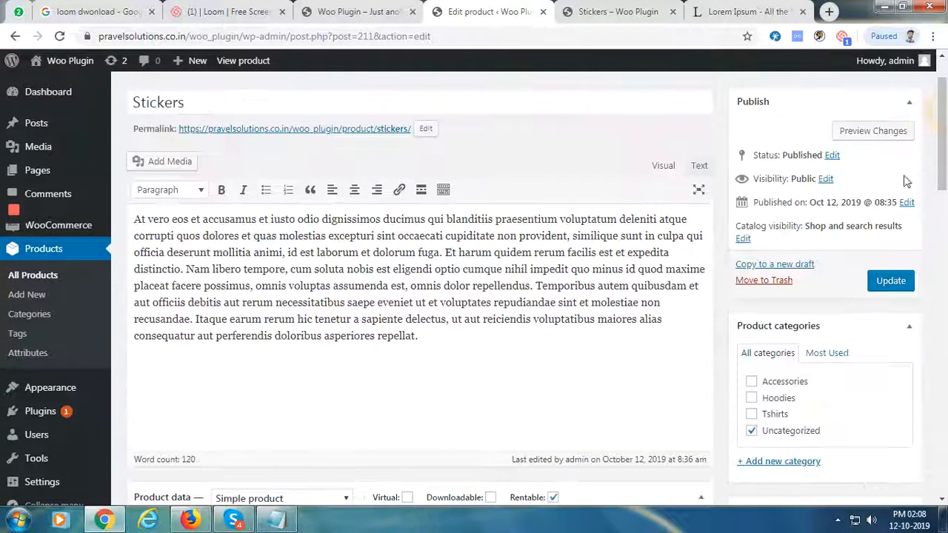
click(891, 280)
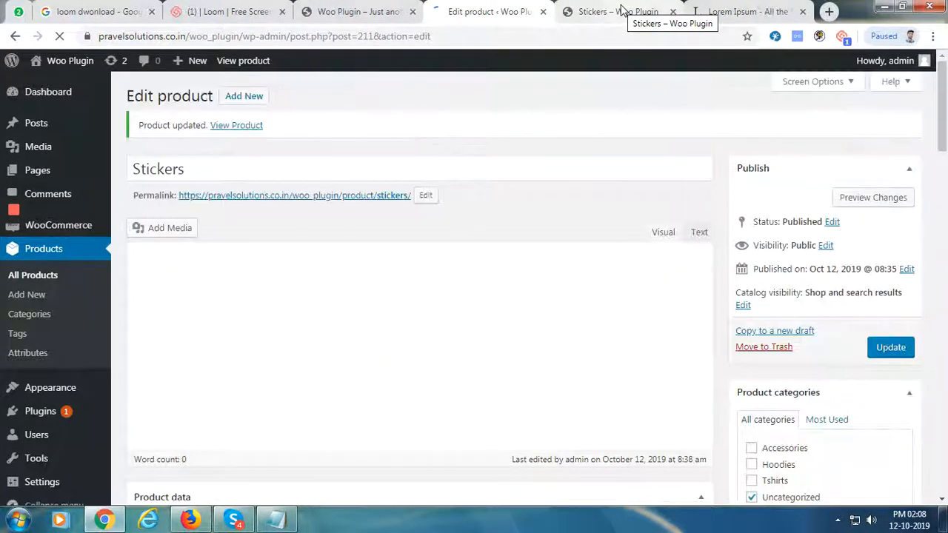
click(623, 10)
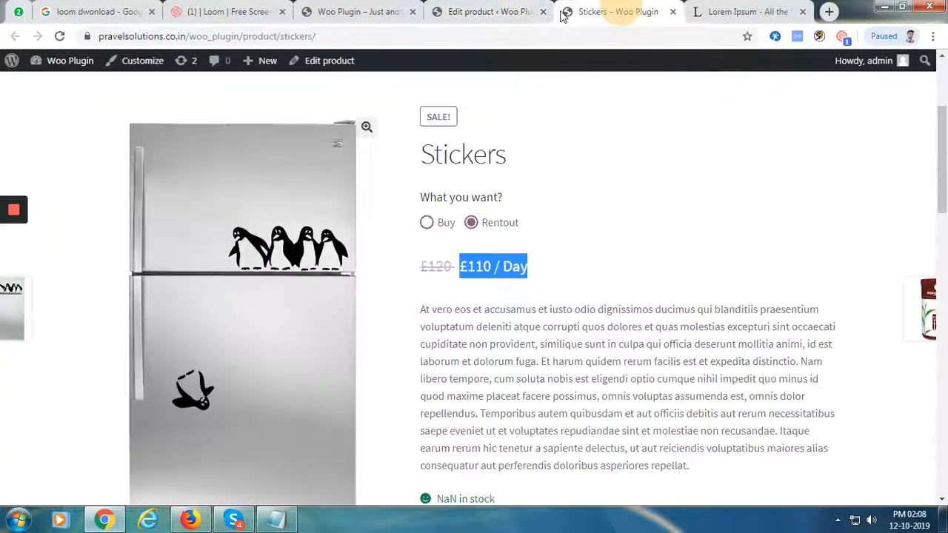
Reload the Stickers storefront, choose the rental option, and check the £100 special-date price
click(60, 36)
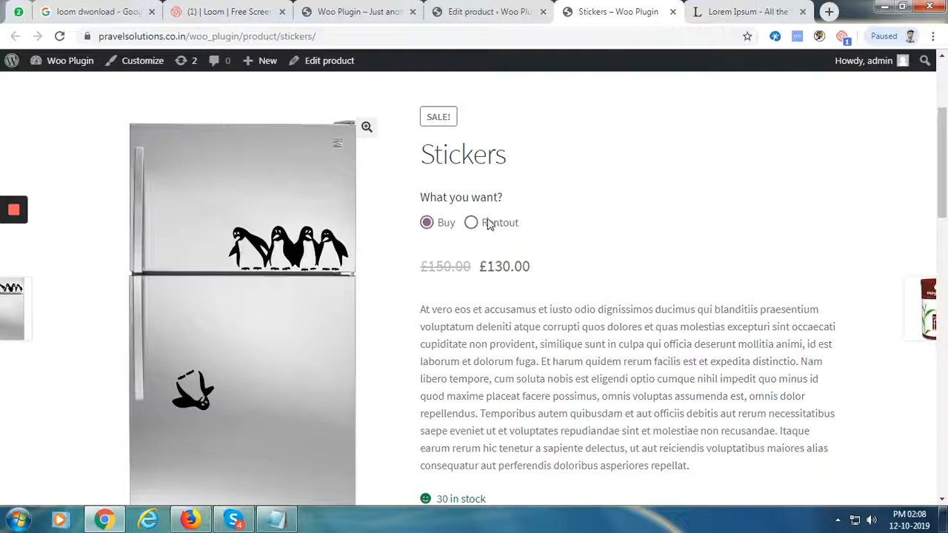
click(471, 222)
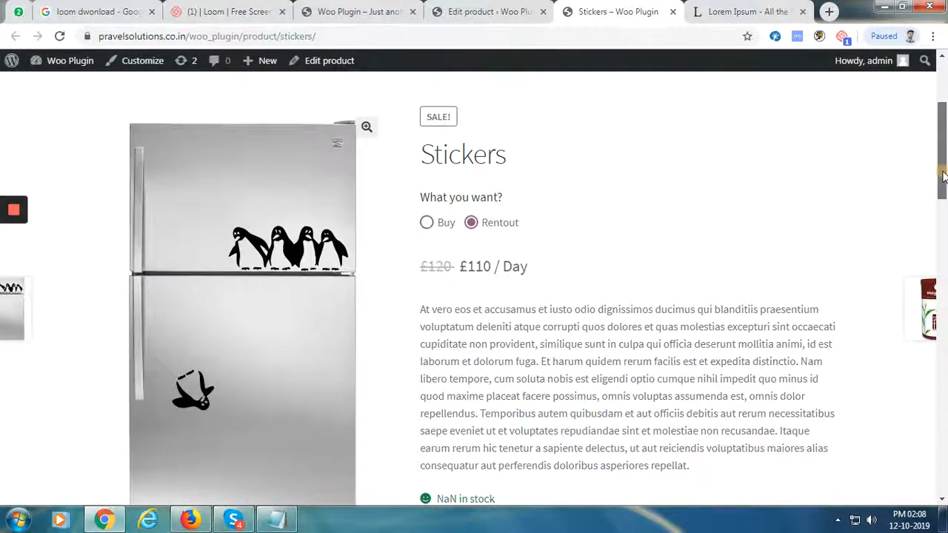
drag(943, 203, 945, 310)
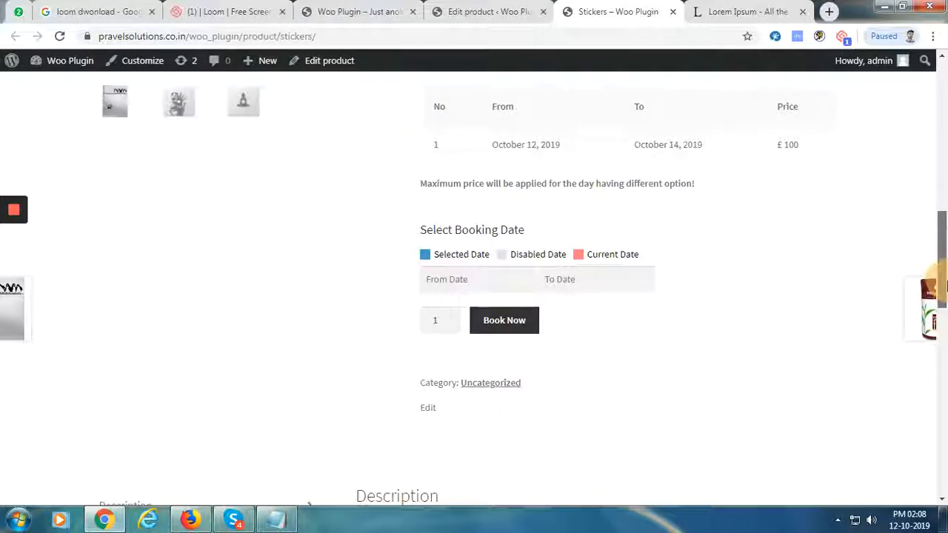
double_click(787, 144)
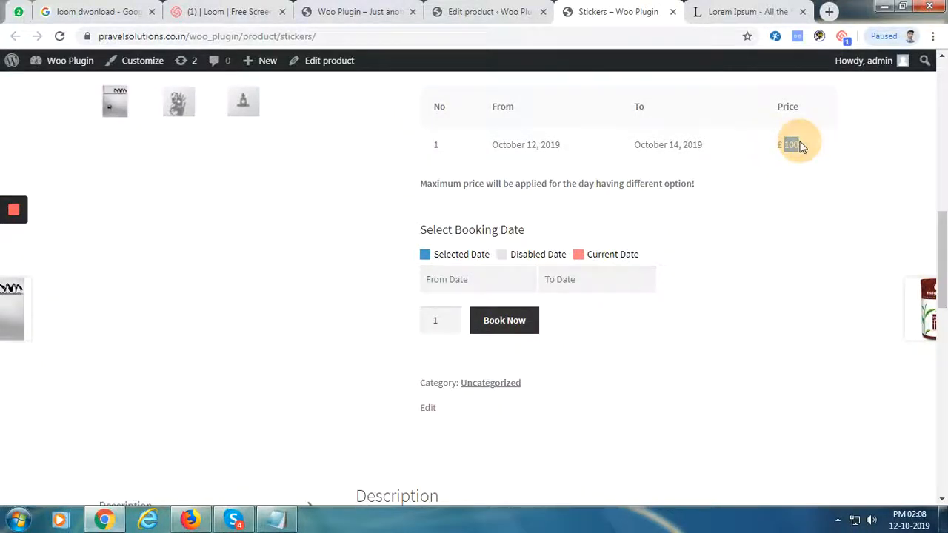
Book Stickers for October 12–14, 2019, then open the cart in a new tab
click(451, 281)
click(605, 394)
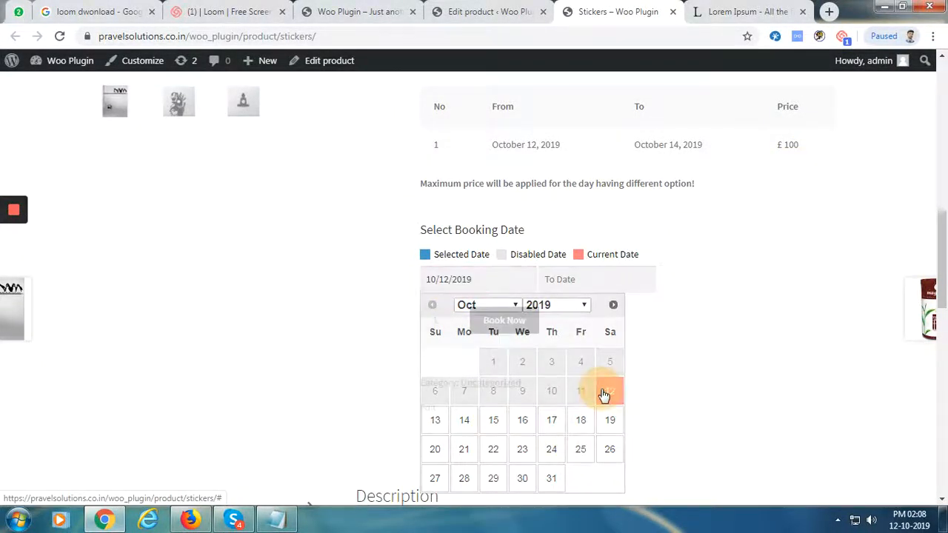
click(567, 280)
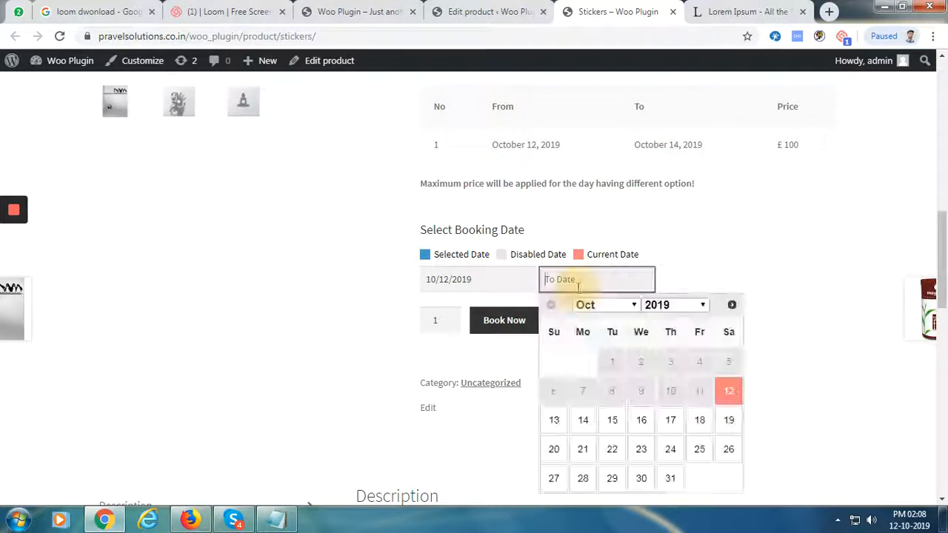
click(573, 418)
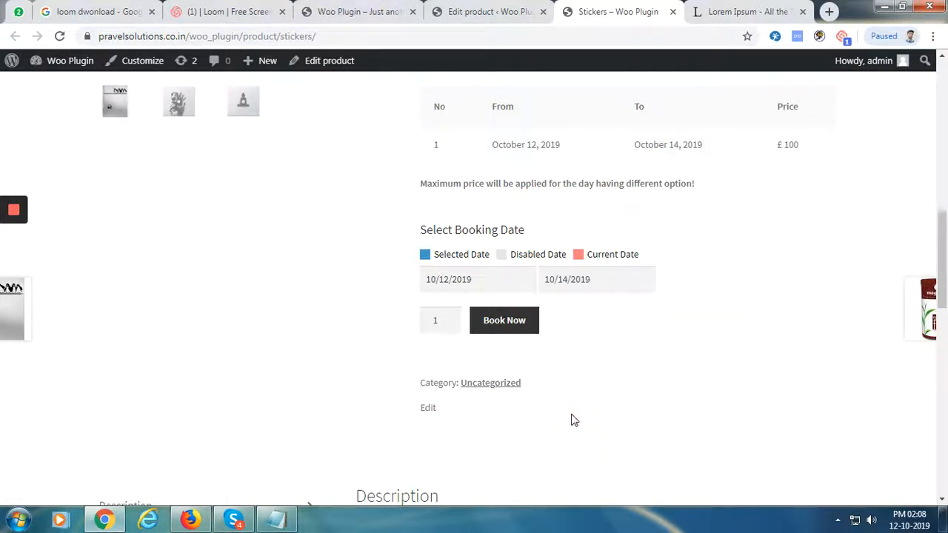
click(495, 328)
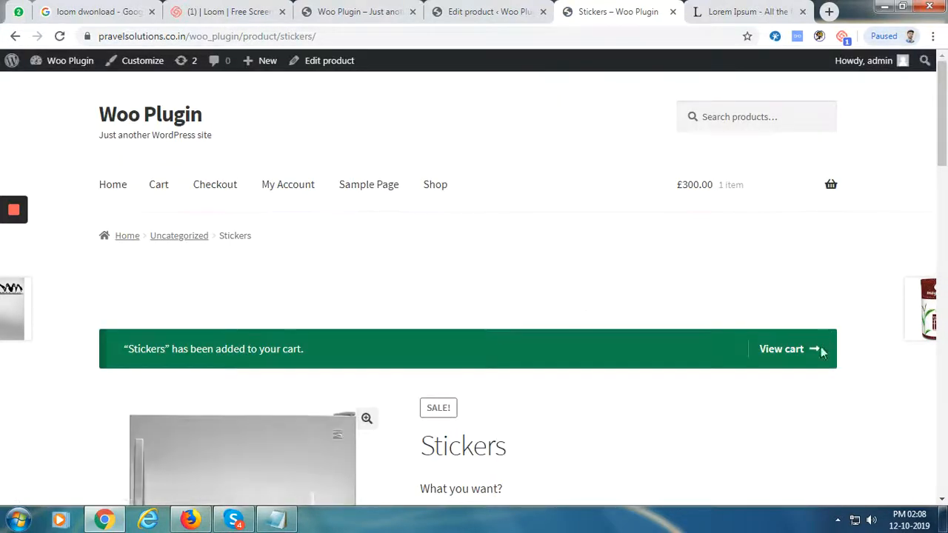
right_click(794, 357)
click(798, 361)
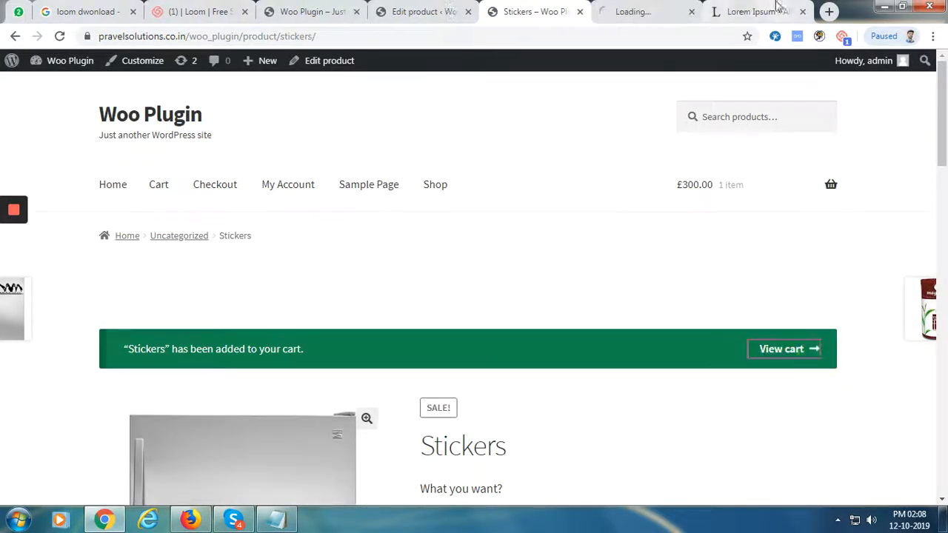
Review the £300 cart, then reload the Stickers product page
click(652, 11)
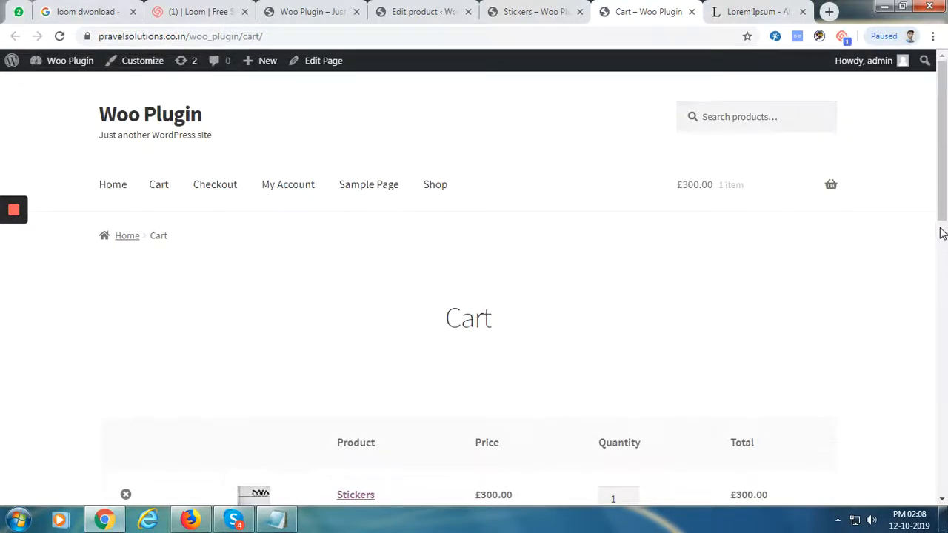
drag(943, 212, 496, 287)
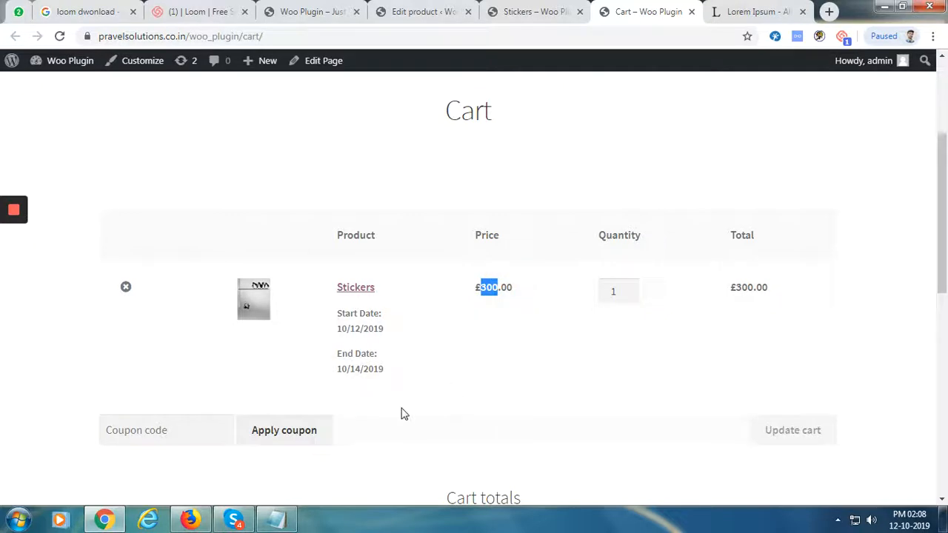
click(527, 12)
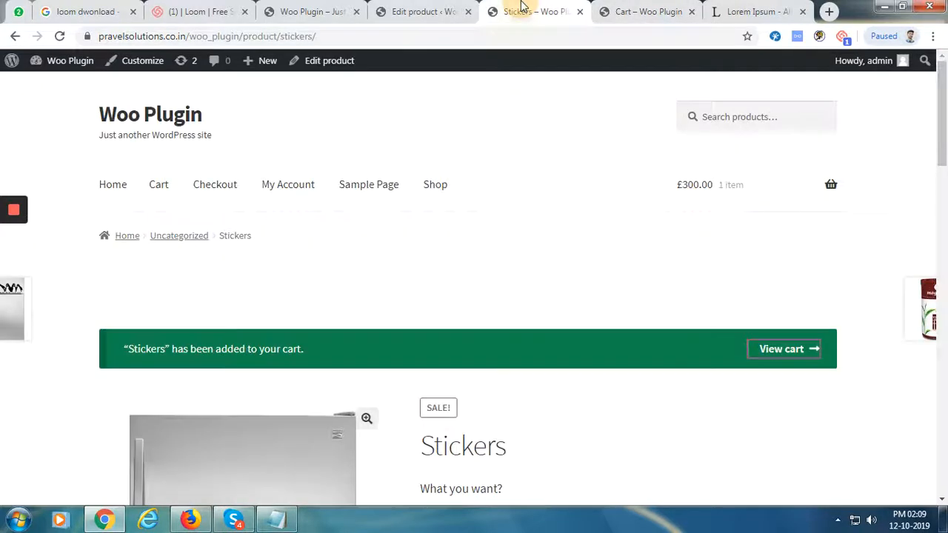
click(328, 36)
key(Return)
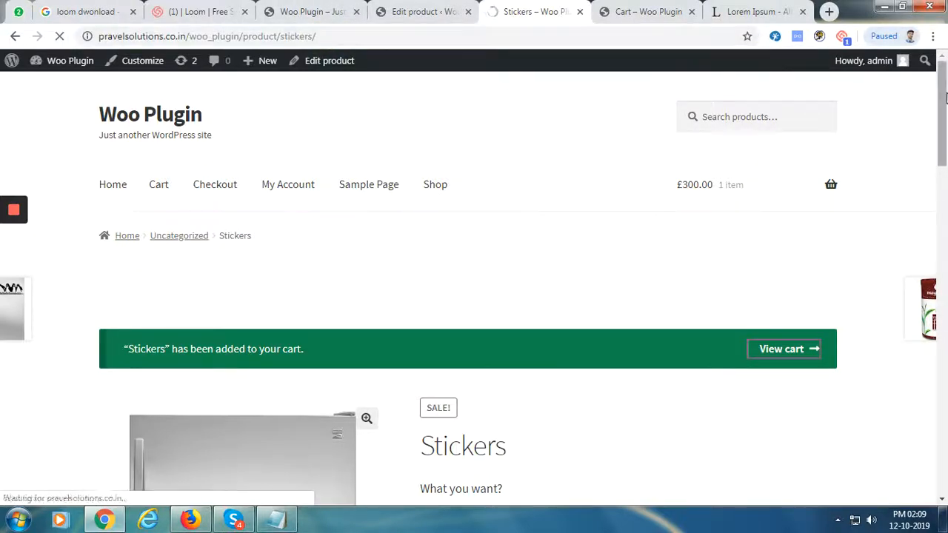
scroll(927, 104, down, 3)
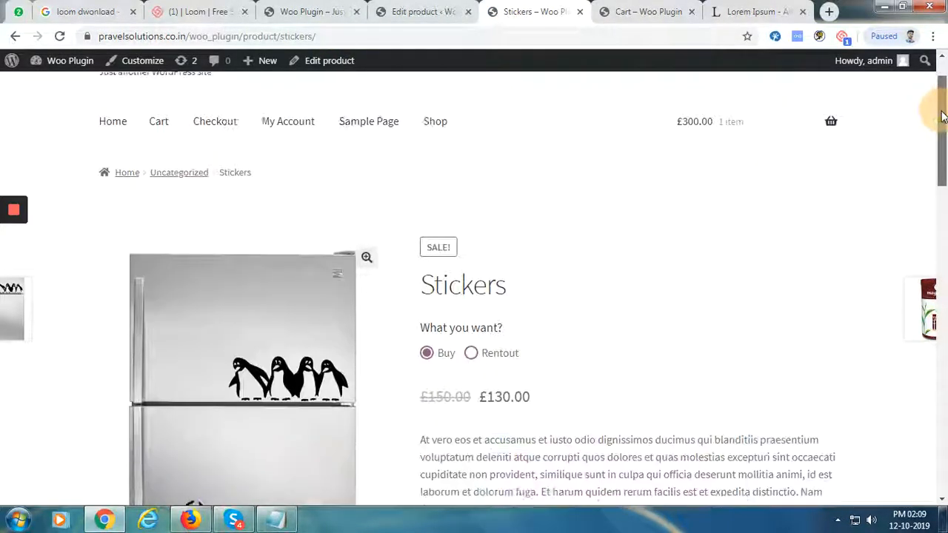
Rent Stickers for October 16–18, 2019 and add the booking to the cart
click(471, 205)
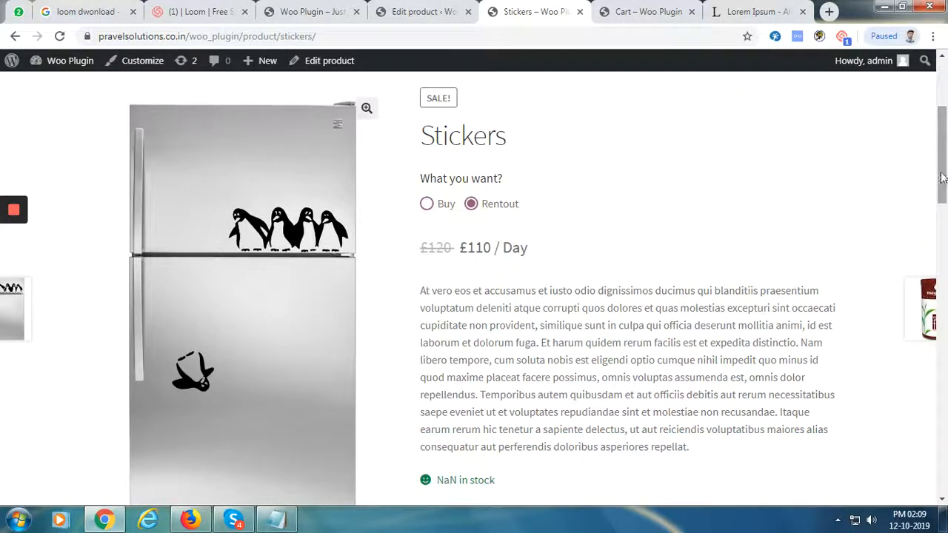
drag(942, 182, 944, 252)
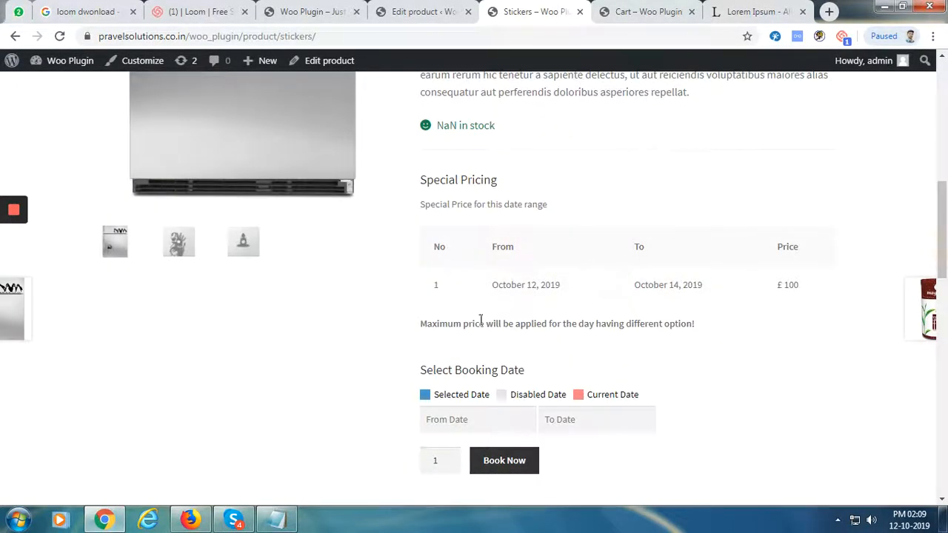
click(459, 419)
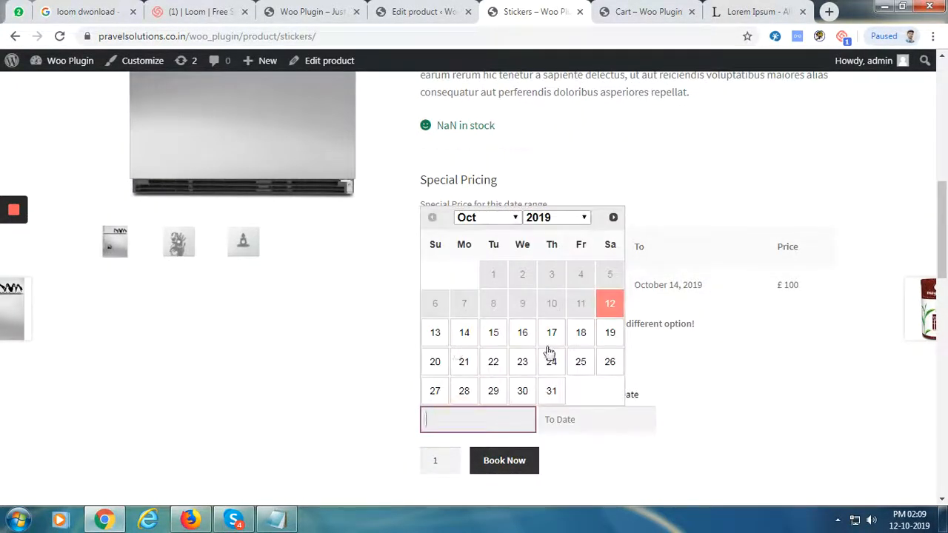
click(526, 334)
click(571, 417)
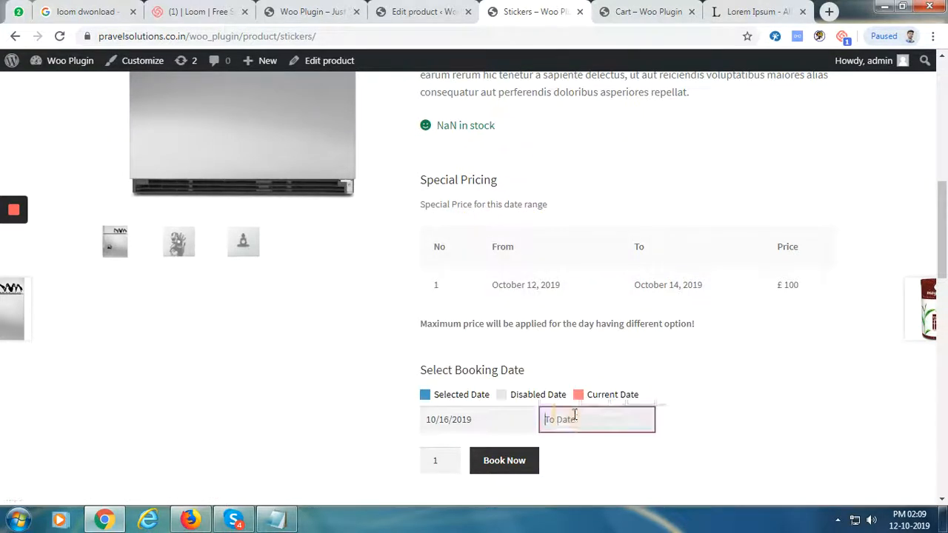
click(698, 337)
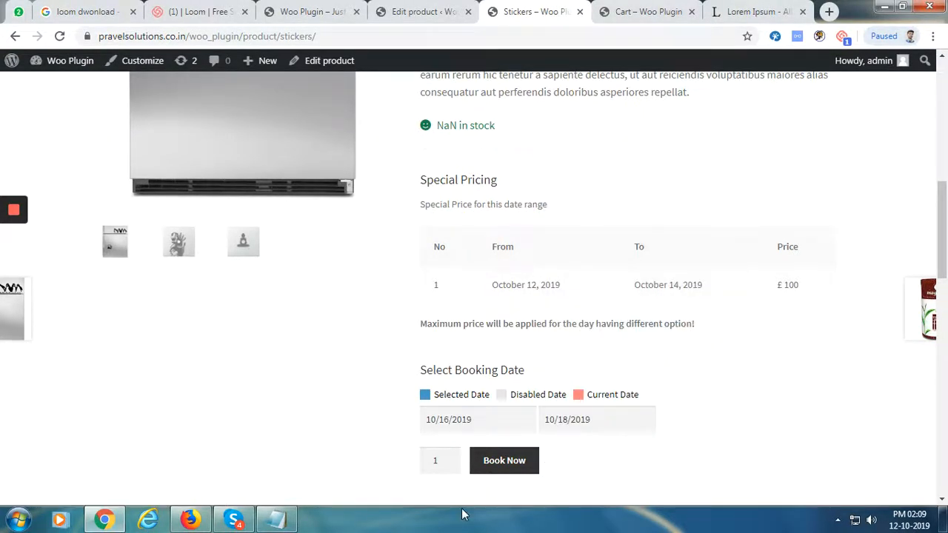
click(516, 460)
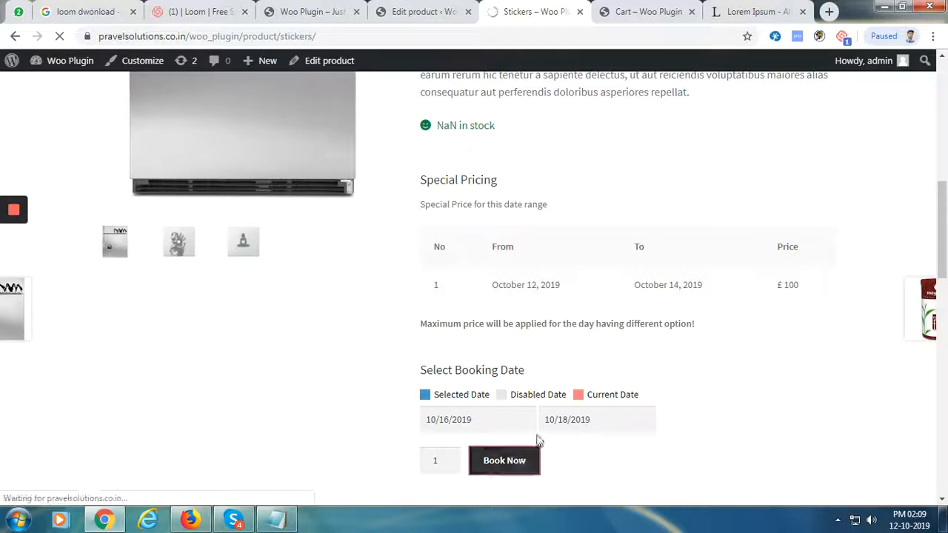
Reload the cart, compare the £330 and £300 bookings, and remove both
click(644, 11)
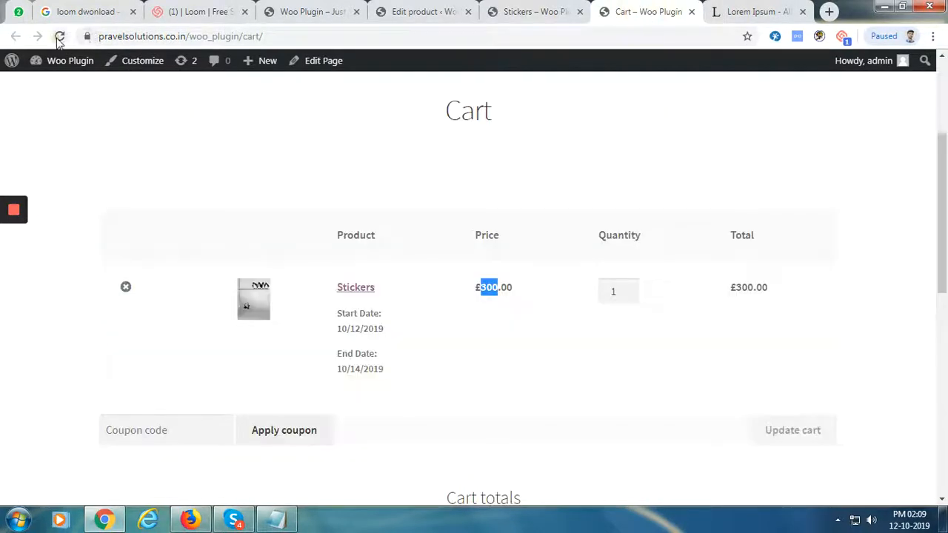
key(F5)
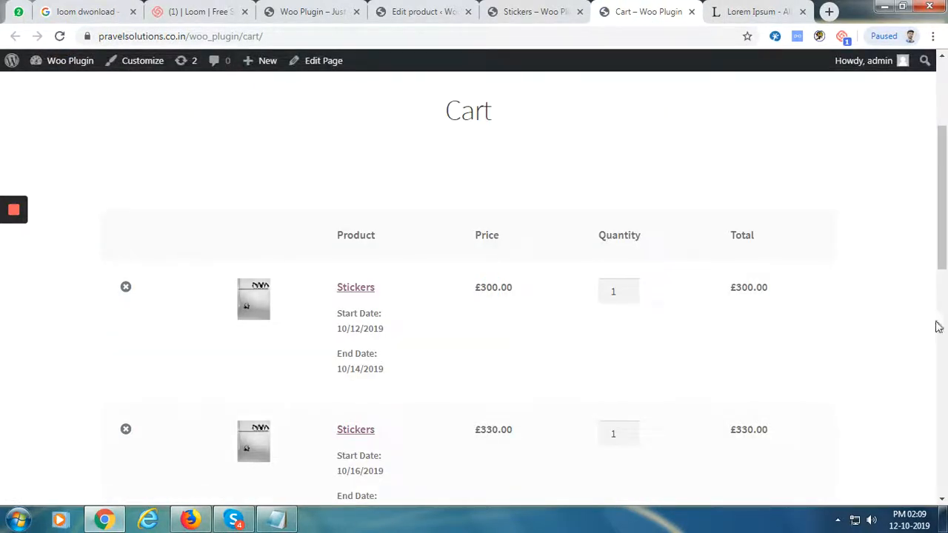
scroll(946, 229, down, 4)
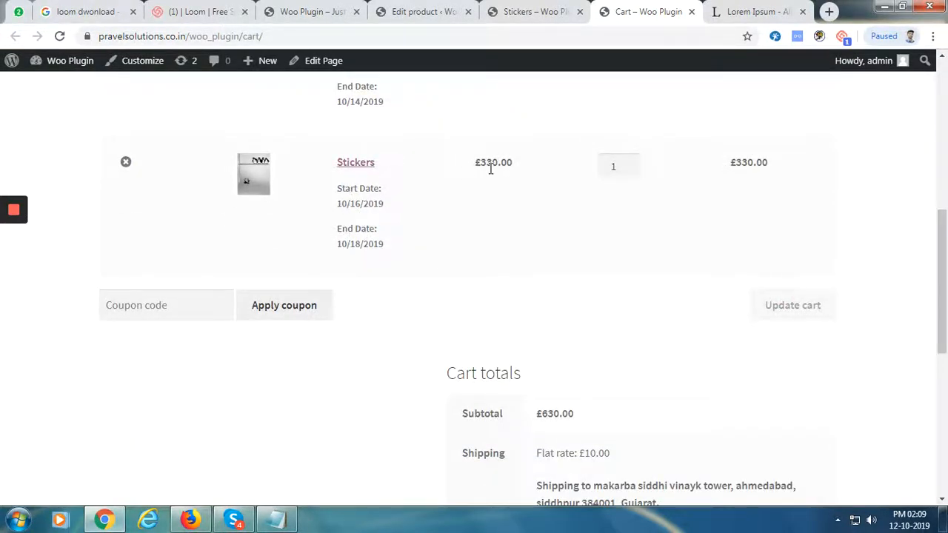
click(126, 162)
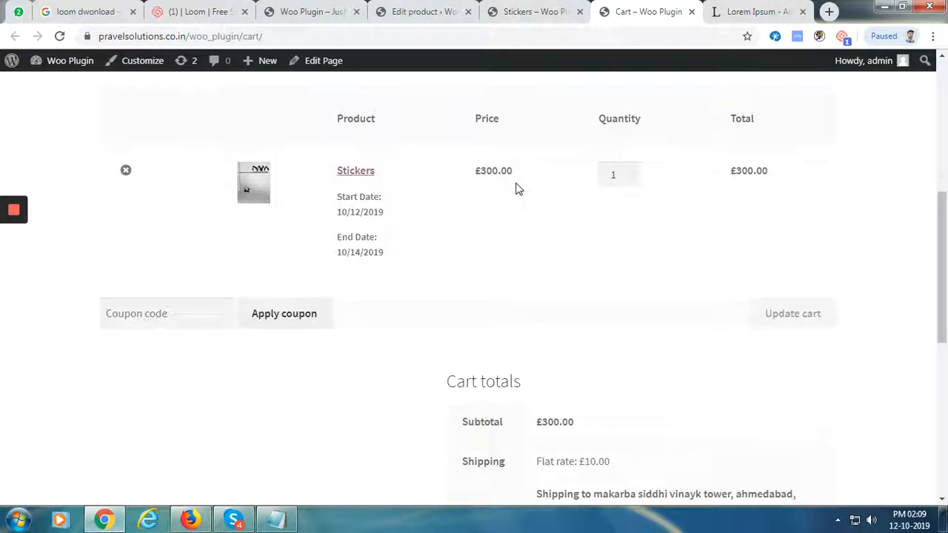
click(125, 266)
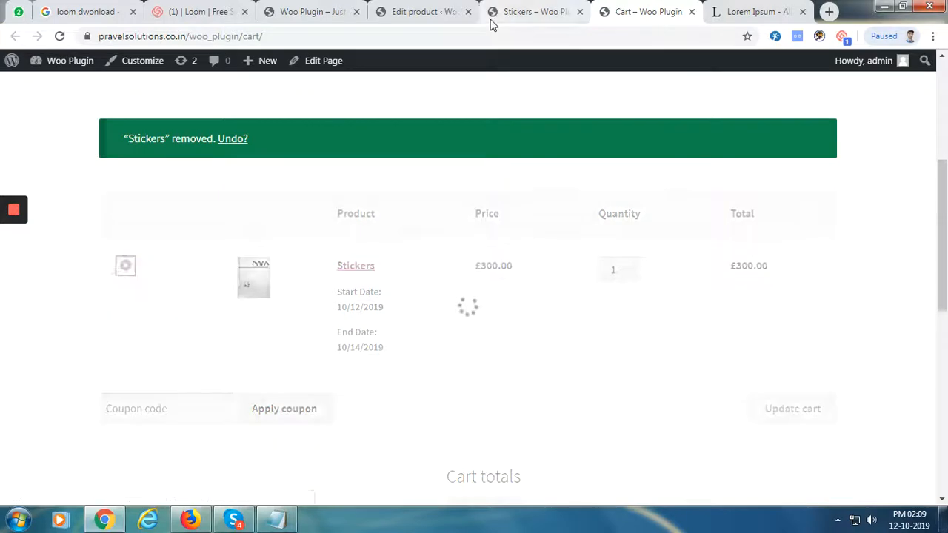
click(491, 20)
click(492, 36)
key(Return)
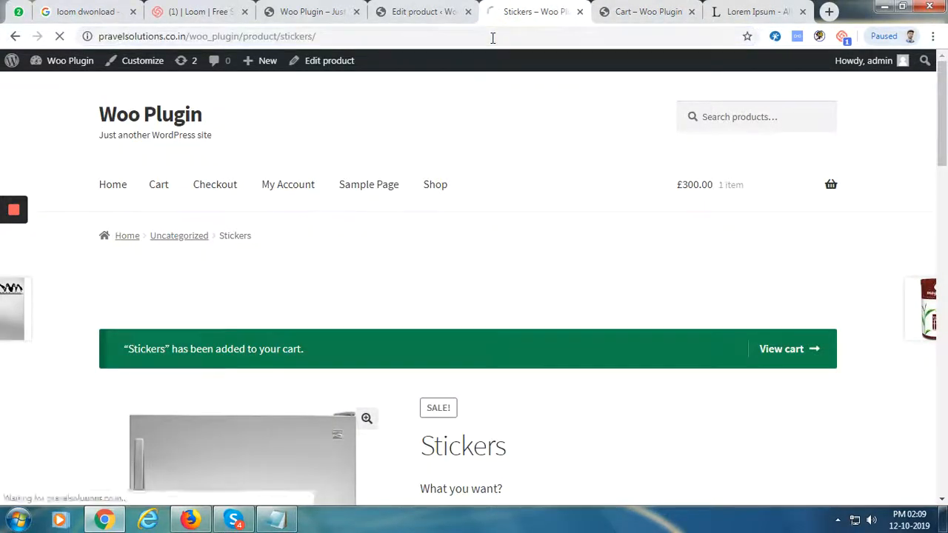
Dismiss the update notice and choose Monday in the weekly special-days price table
click(443, 11)
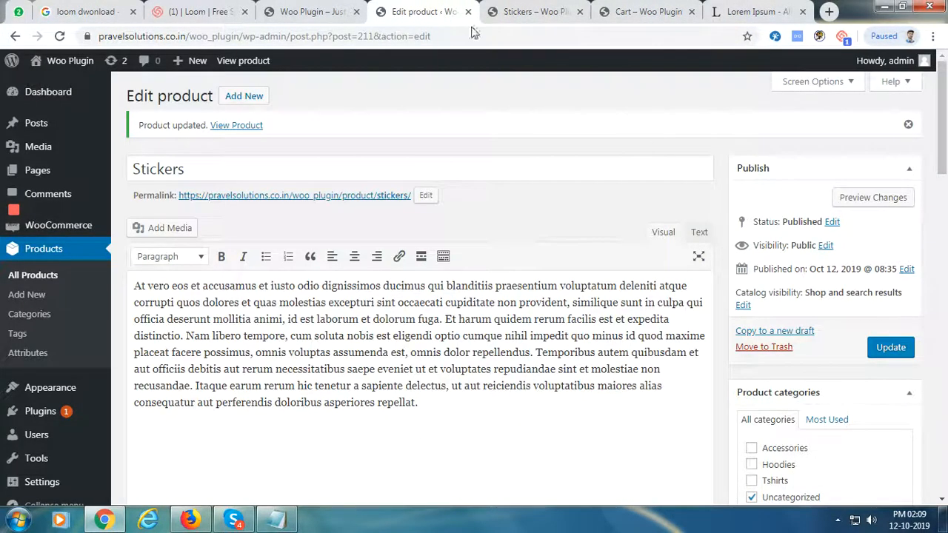
click(908, 124)
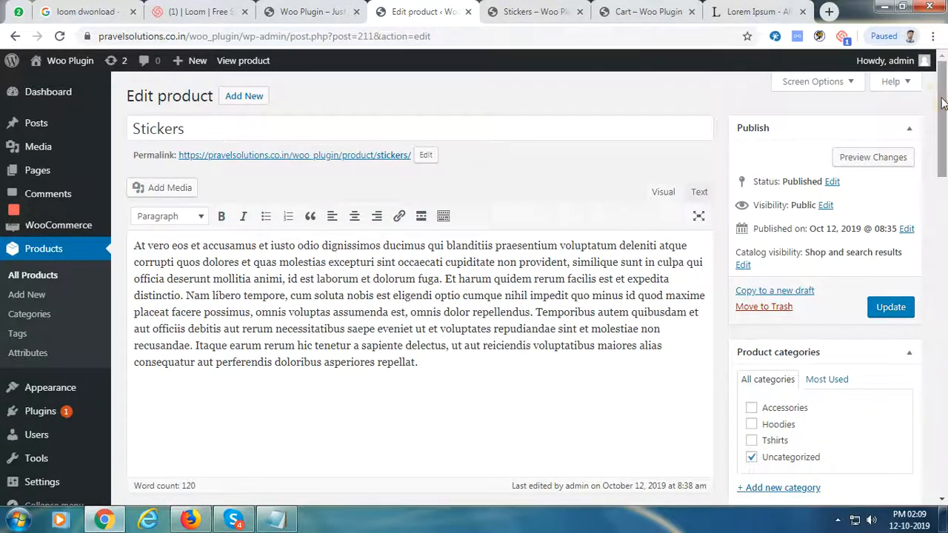
drag(942, 104, 932, 275)
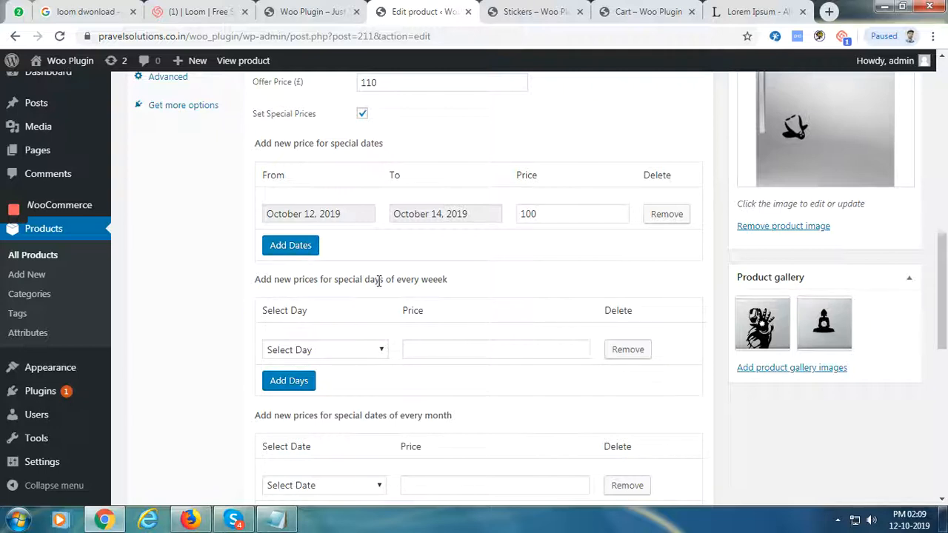
click(375, 350)
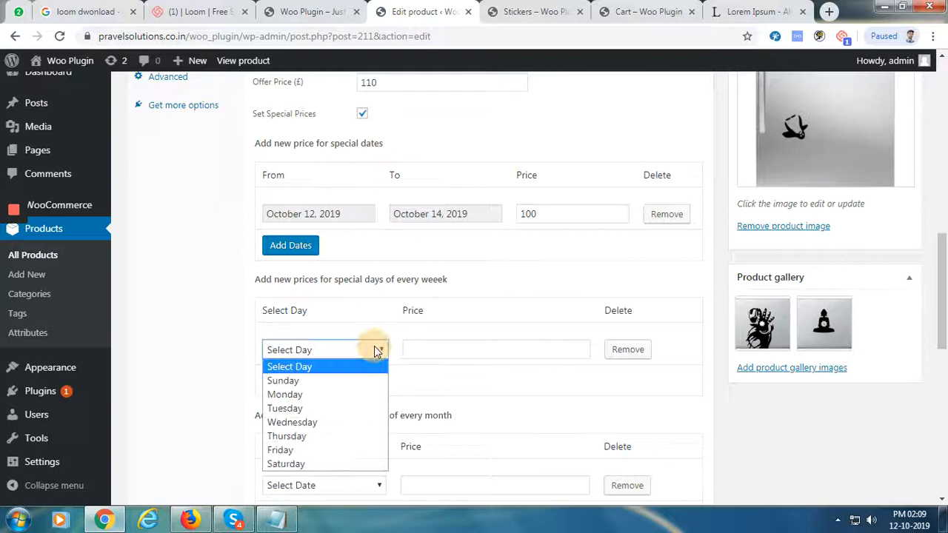
click(329, 400)
click(488, 347)
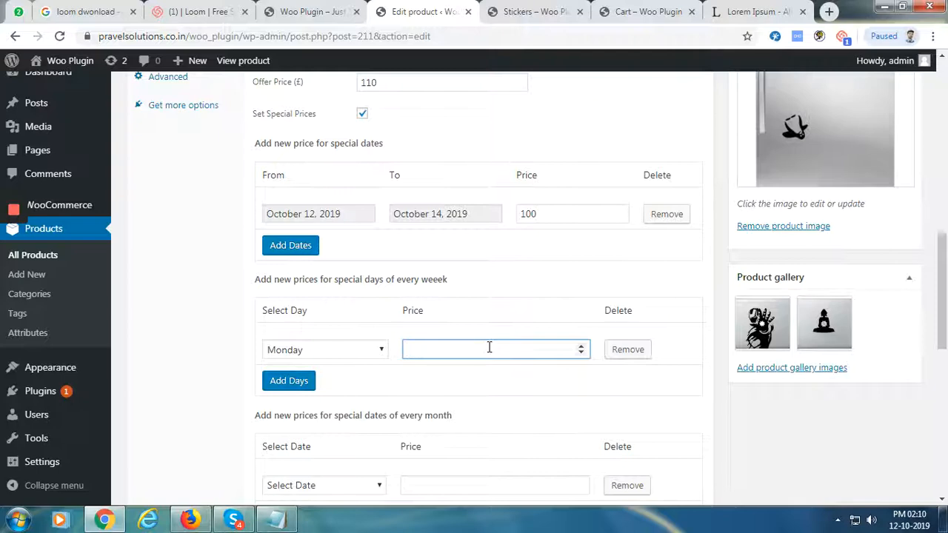
Choose 14 in the Select Date dropdown of the monthly special-dates table
scroll(452, 408, down, 1)
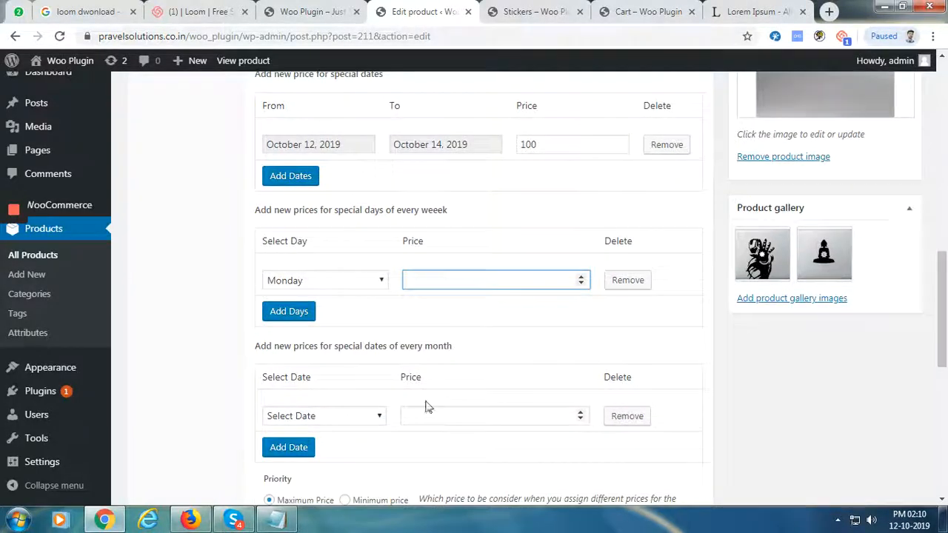
drag(255, 345, 453, 353)
click(439, 348)
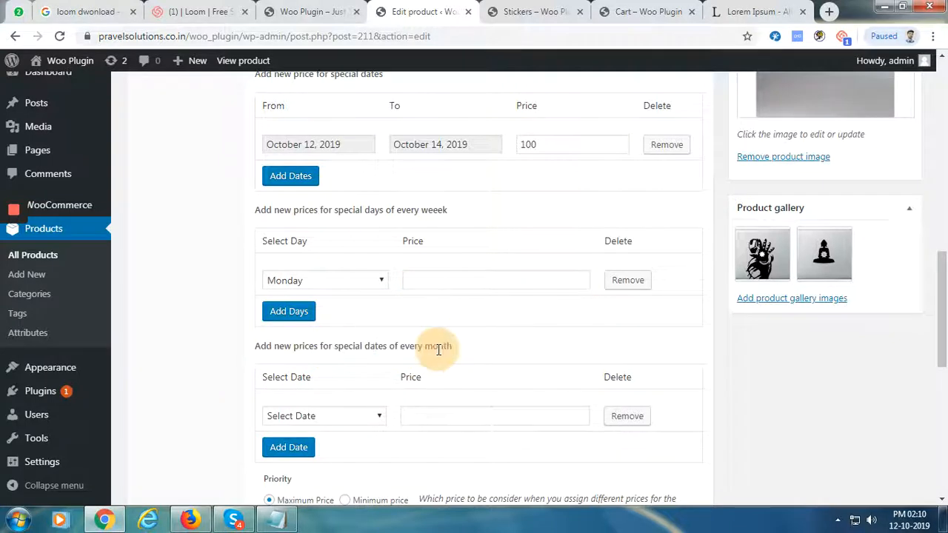
click(348, 416)
click(338, 328)
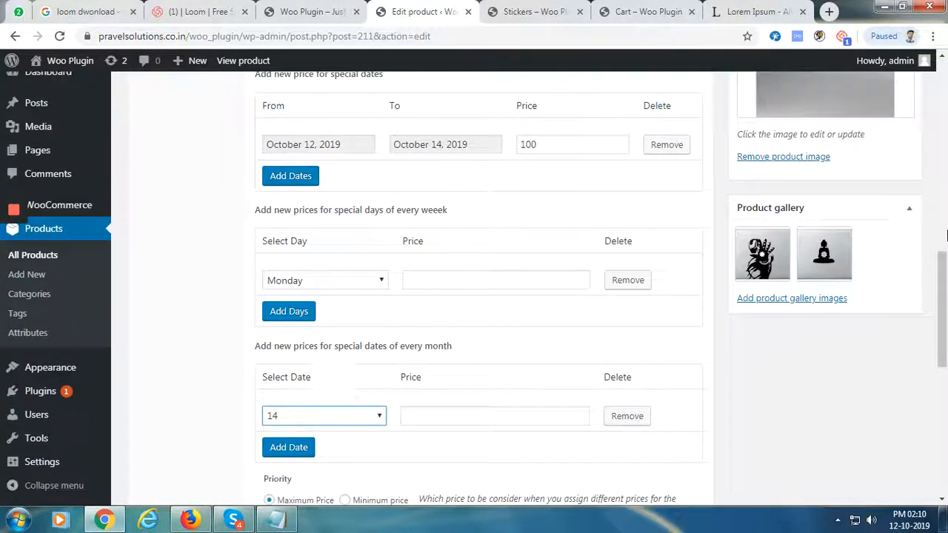
scroll(946, 236, down, 2)
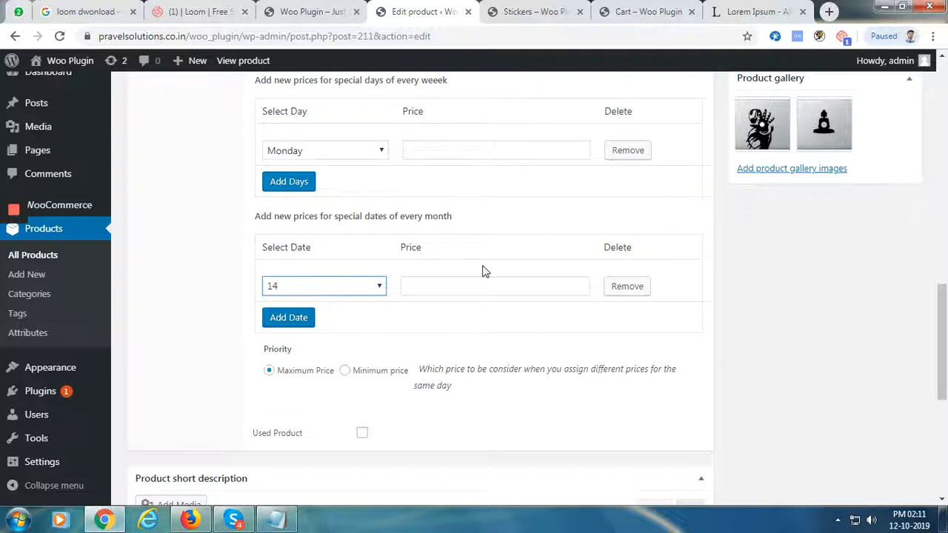
Uncheck Set Special Prices and switch on Used Product for Stickers
scroll(466, 239, up, 1)
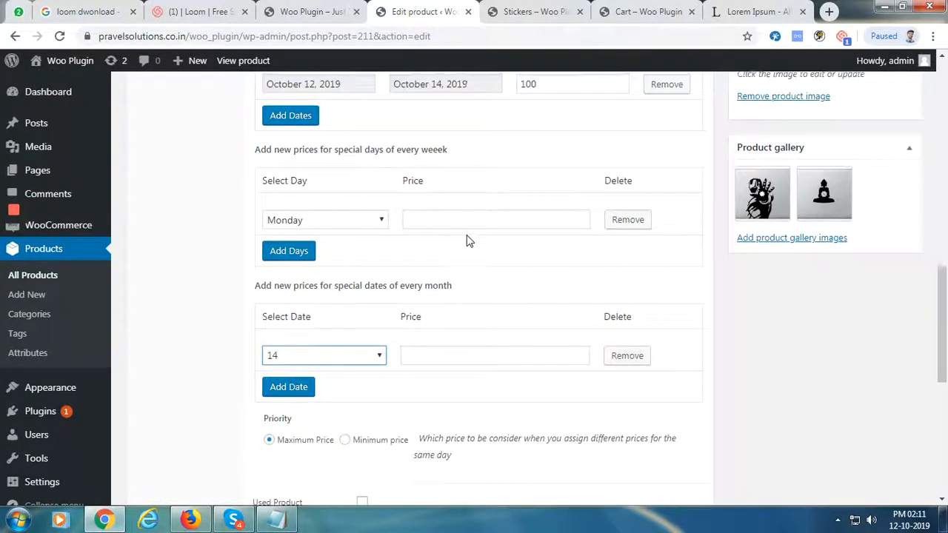
scroll(466, 239, down, 6)
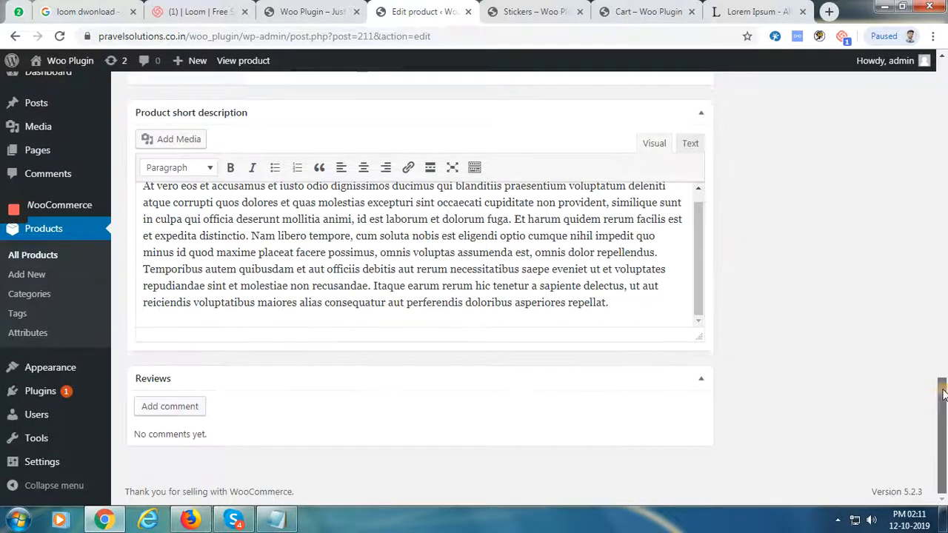
drag(939, 385, 944, 247)
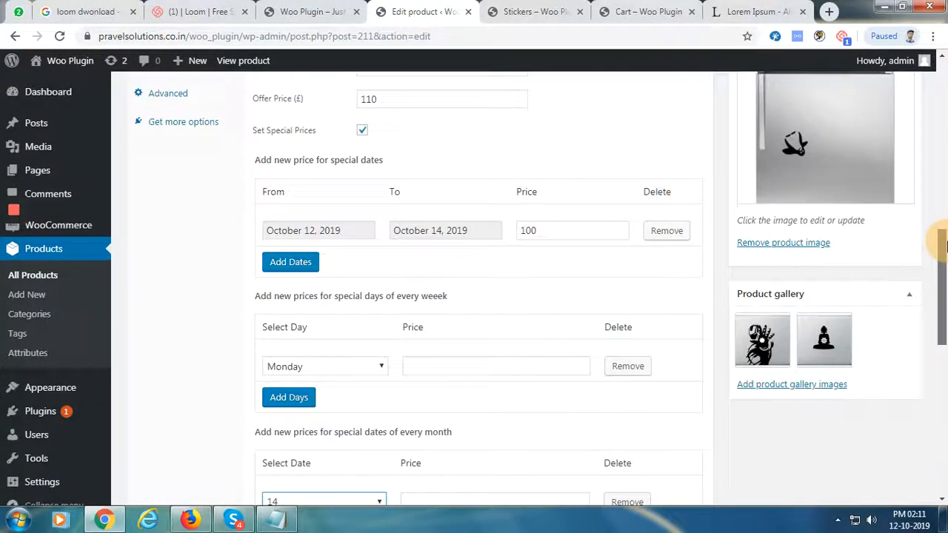
click(361, 131)
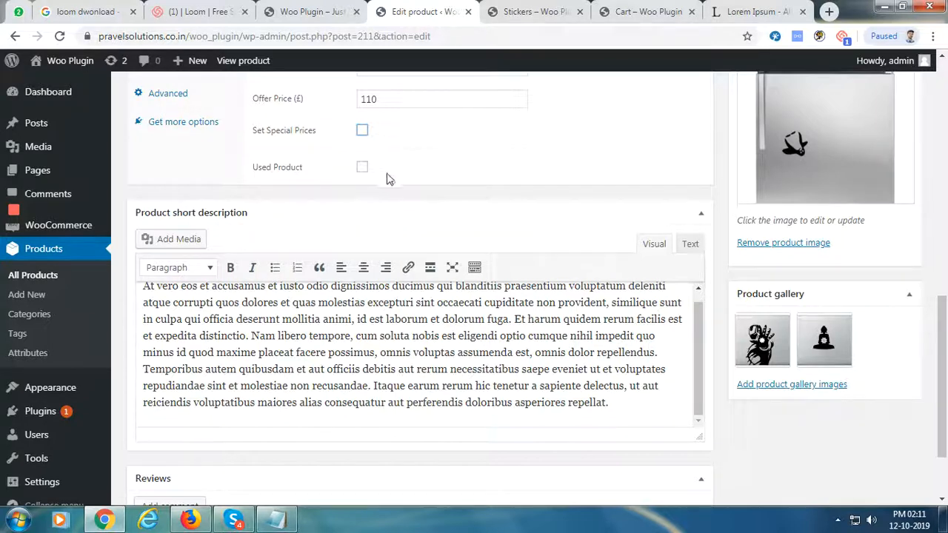
click(362, 167)
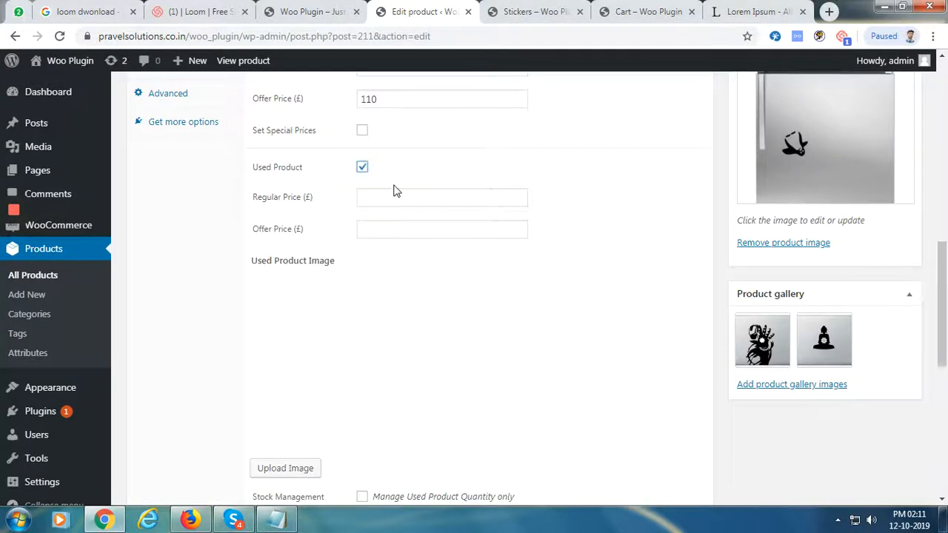
Give the used product a £90 regular price, £80 offer price, and the sneaker image
click(382, 99)
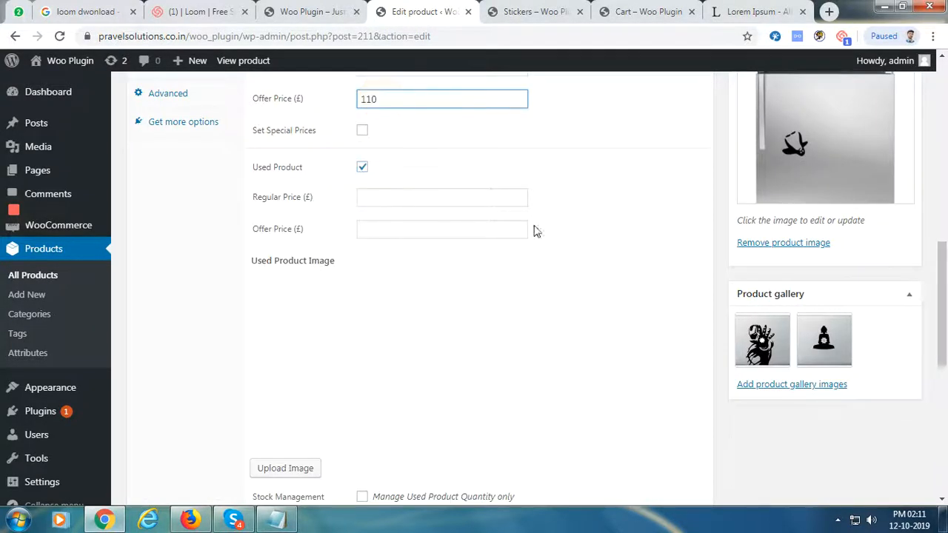
click(444, 192)
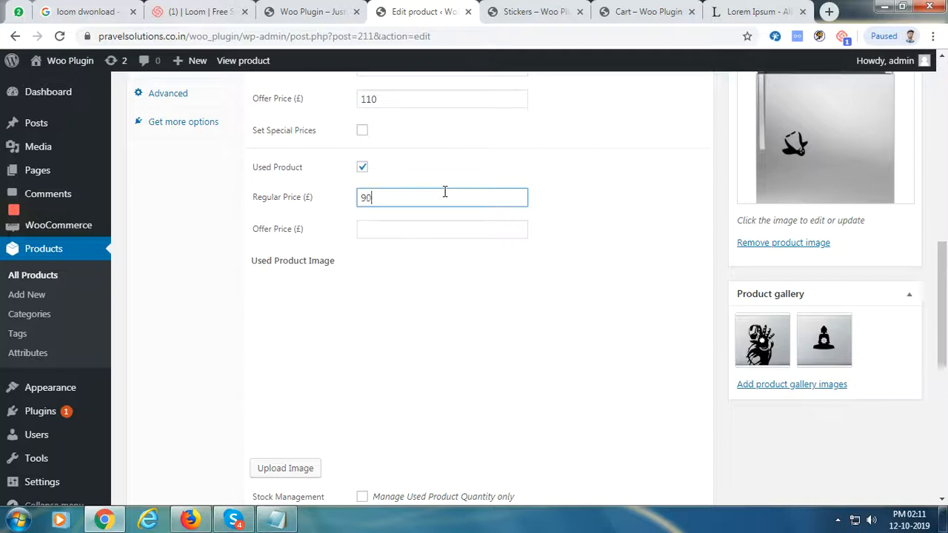
click(449, 231)
text(80)
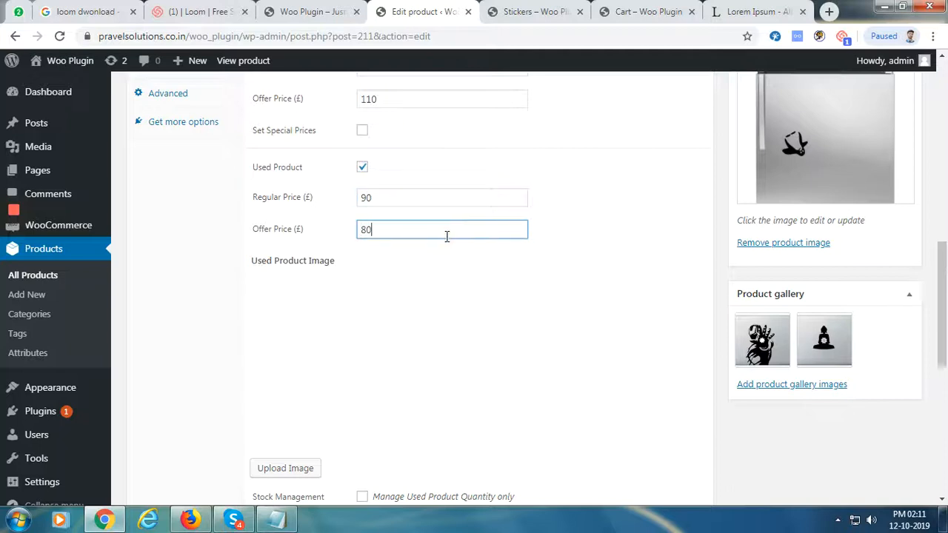
click(290, 470)
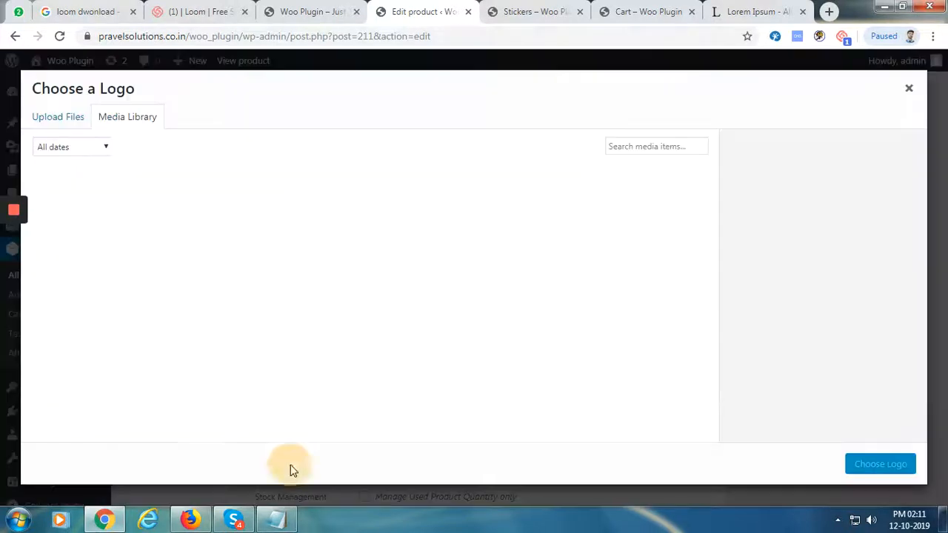
click(337, 292)
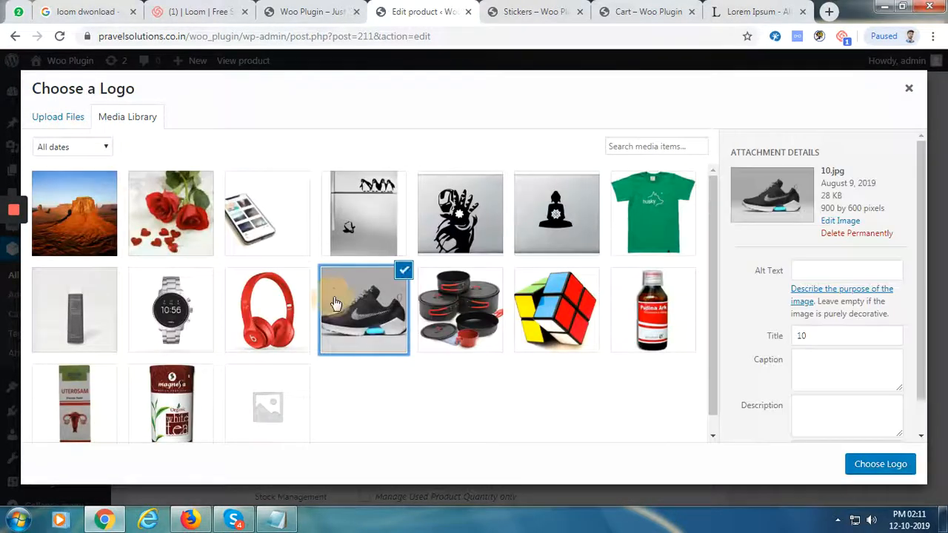
click(881, 464)
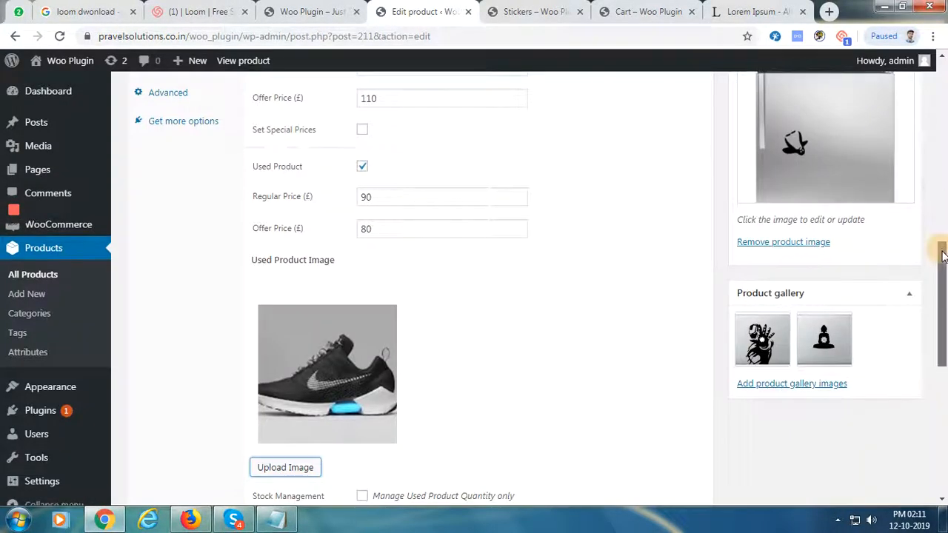
Enable used product quantity management at 10 units and update Stickers
drag(943, 247, 944, 292)
click(362, 359)
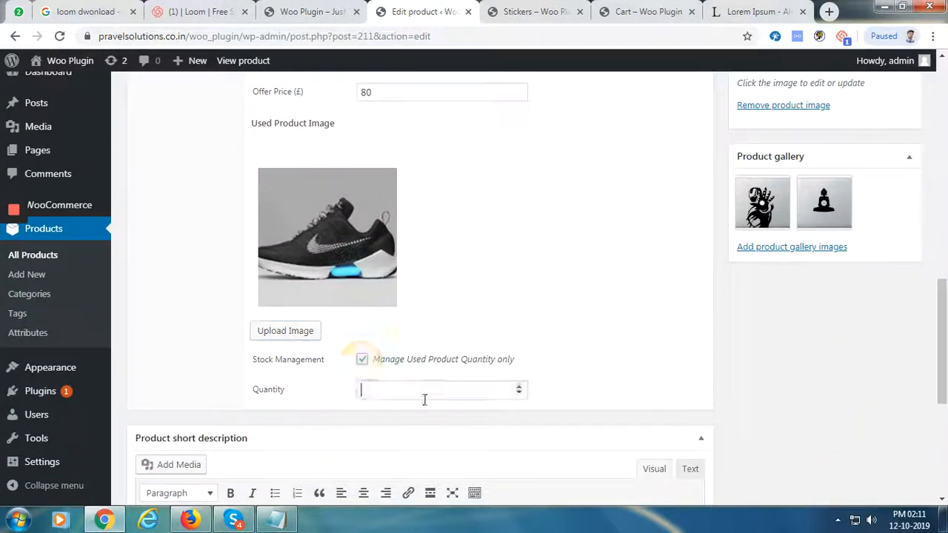
click(425, 396)
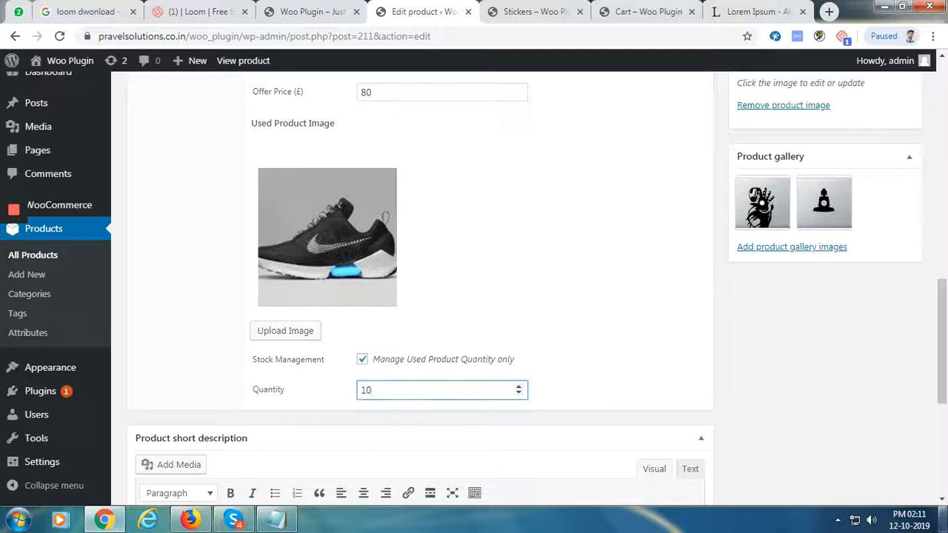
drag(945, 358, 942, 148)
click(902, 290)
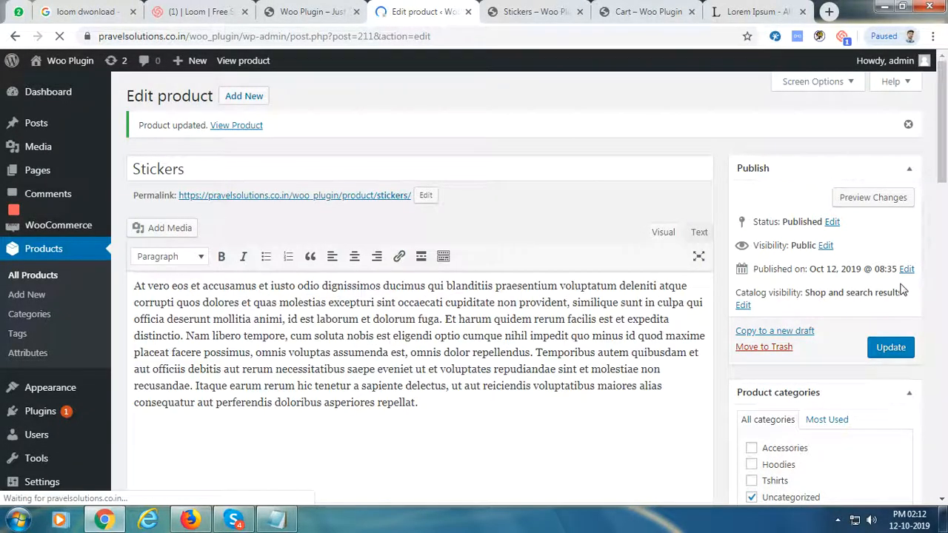
click(534, 11)
click(61, 36)
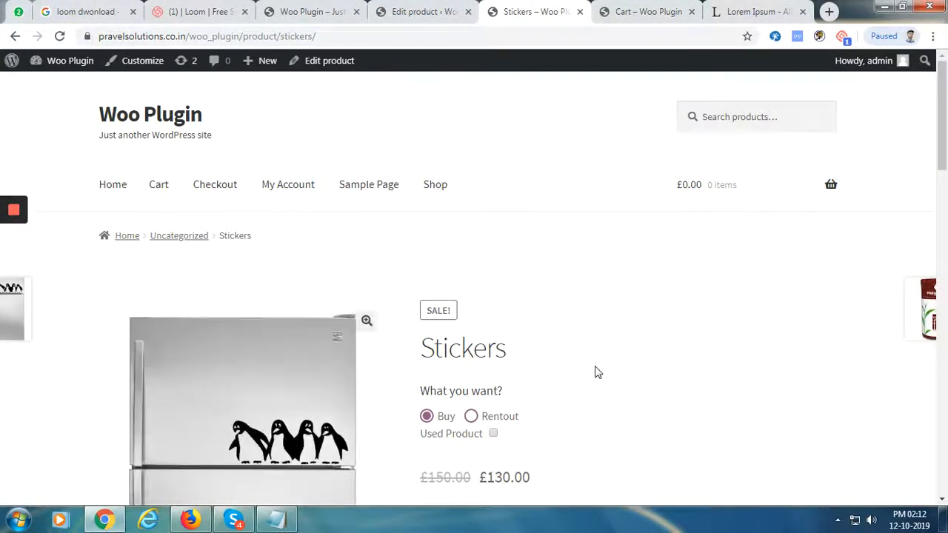
scroll(597, 378, down, 1)
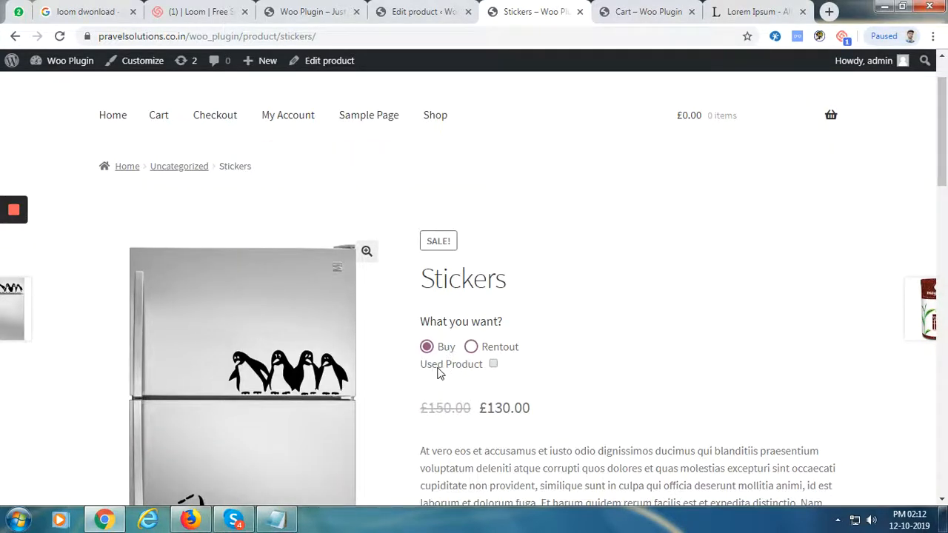
click(471, 348)
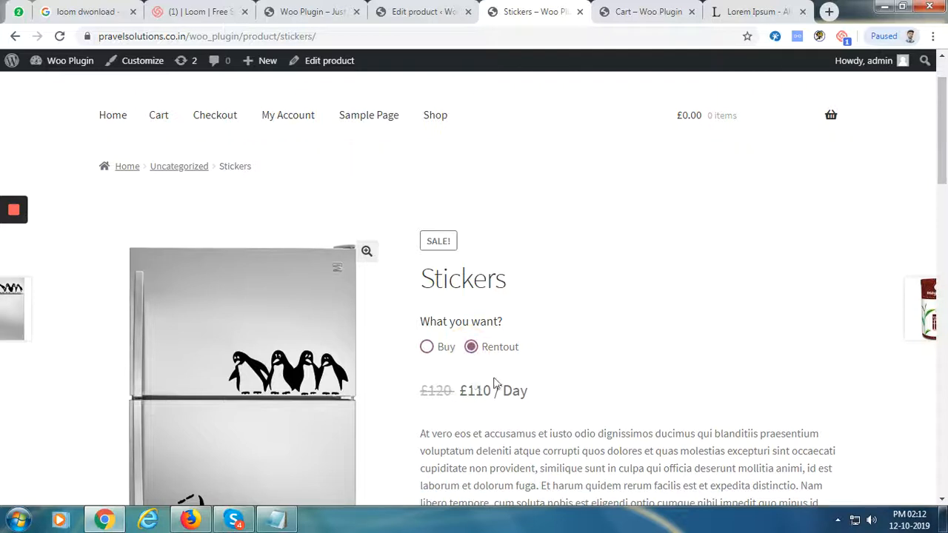
click(427, 347)
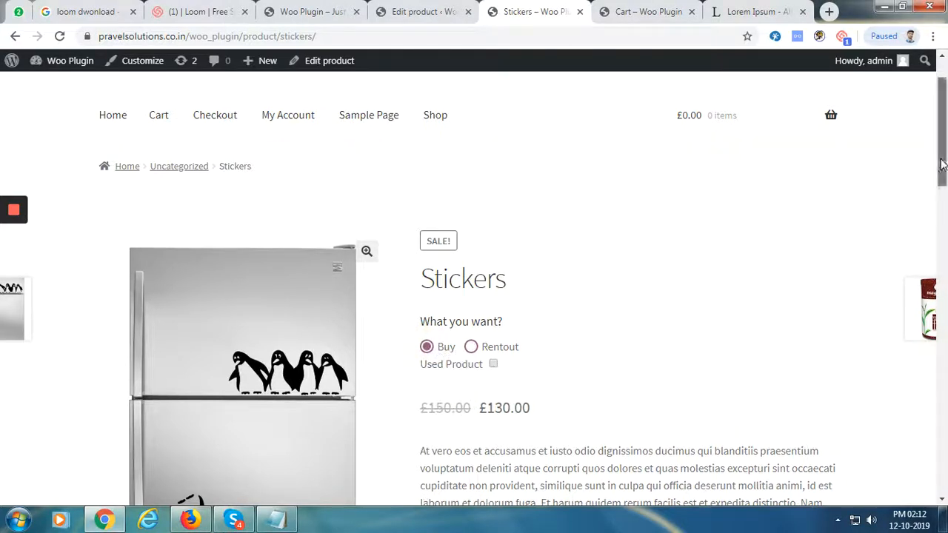
scroll(946, 162, down, 1)
click(494, 266)
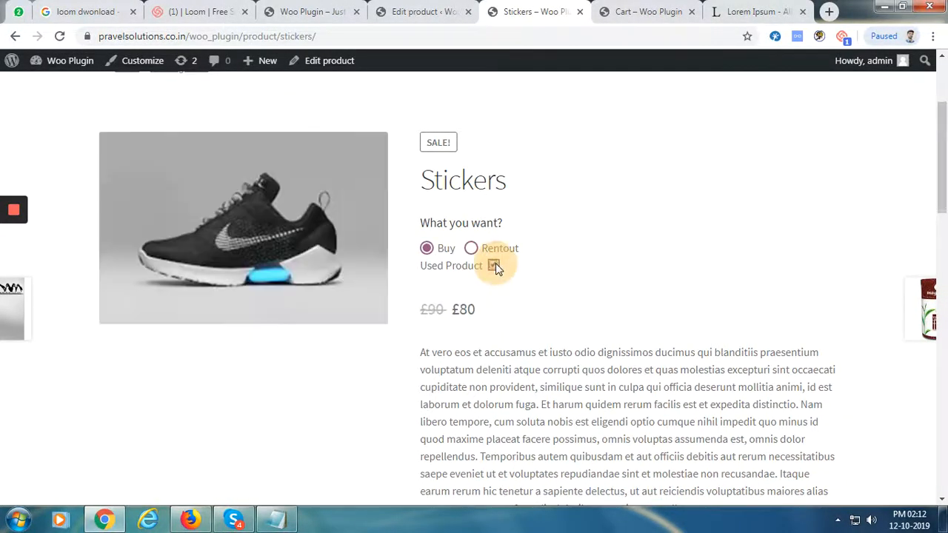
drag(422, 309, 476, 309)
click(476, 309)
click(493, 266)
click(493, 267)
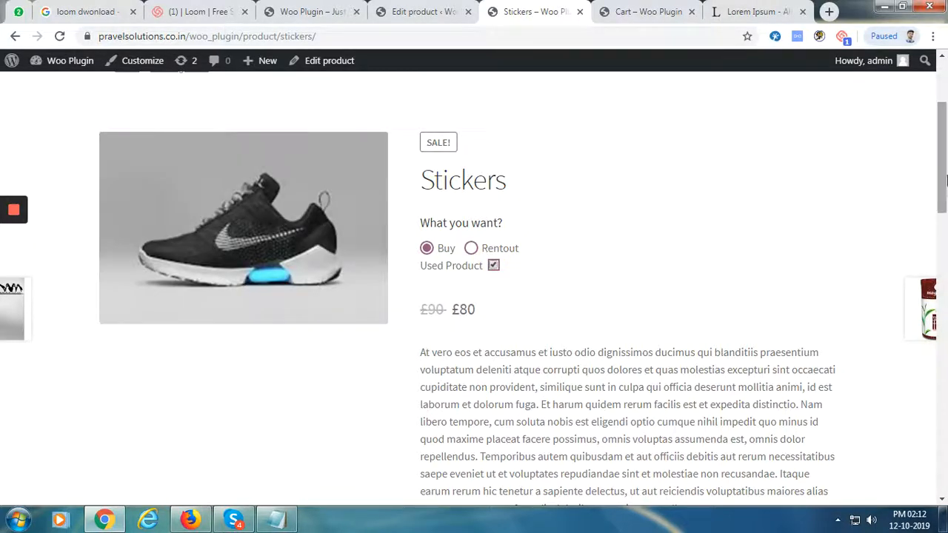
click(941, 274)
mouse_move(945, 279)
mouse_down()
mouse_move(946, 308)
mouse_move(946, 288)
mouse_up()
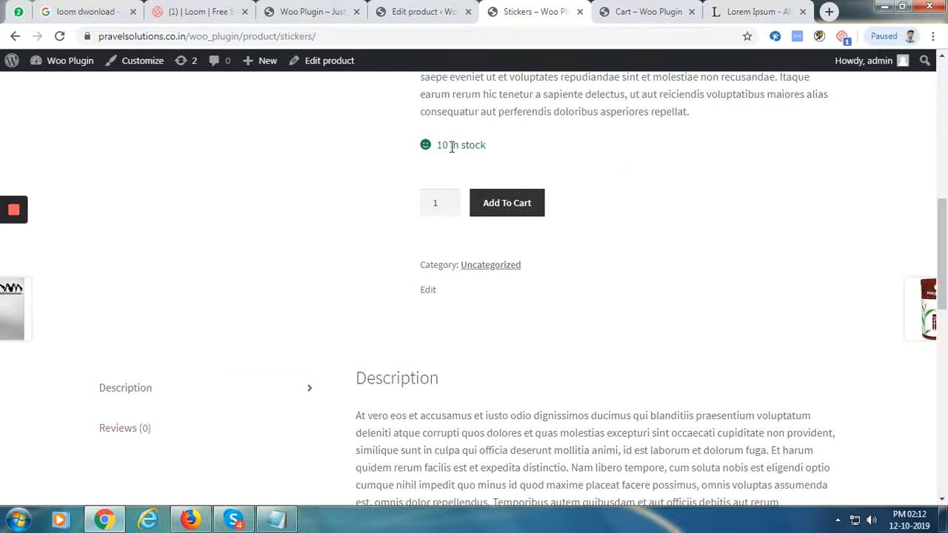
drag(944, 212, 934, 53)
click(422, 11)
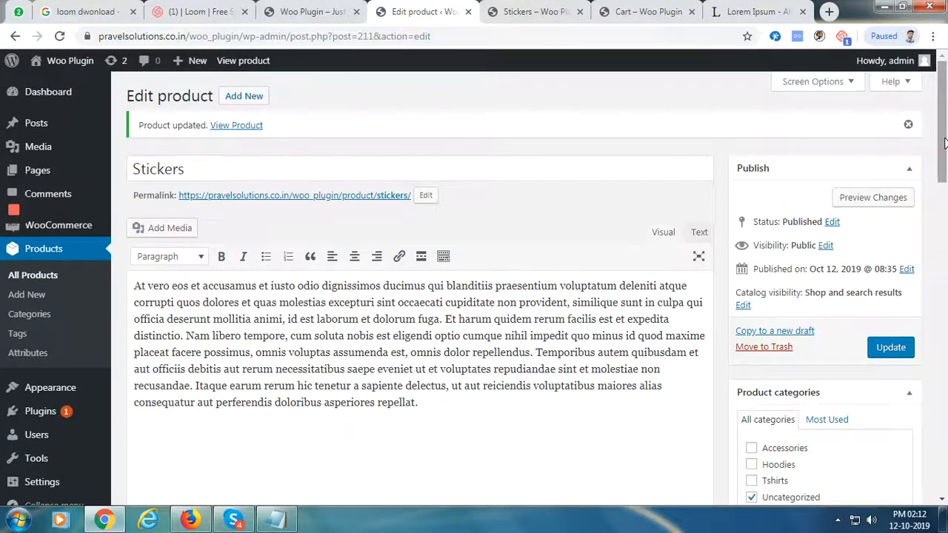
Dismiss the update notice and open the Rental Option panel
drag(945, 145, 946, 157)
click(907, 85)
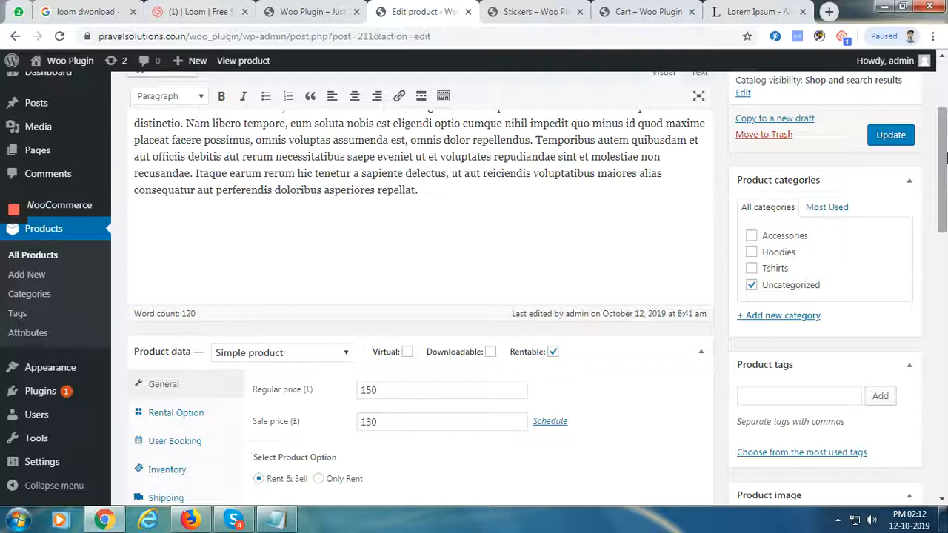
drag(943, 158, 937, 185)
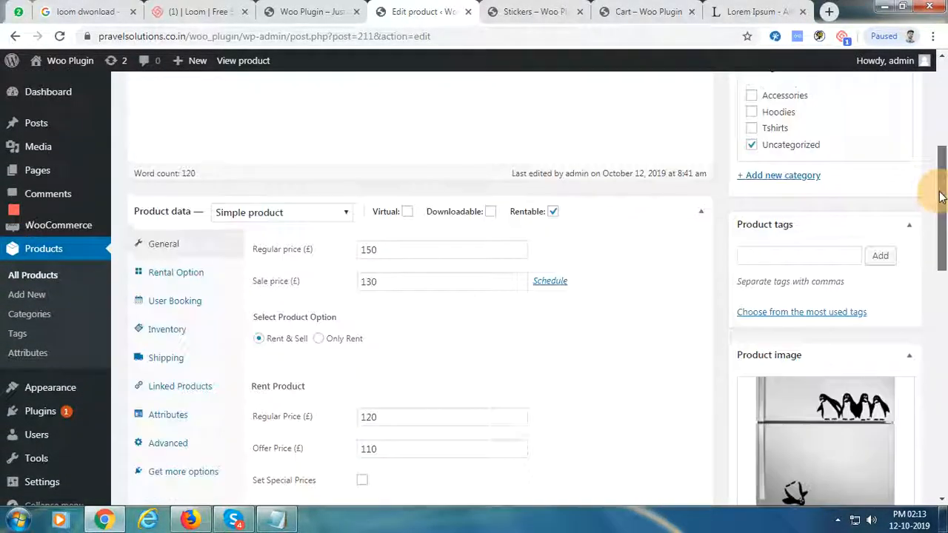
click(221, 274)
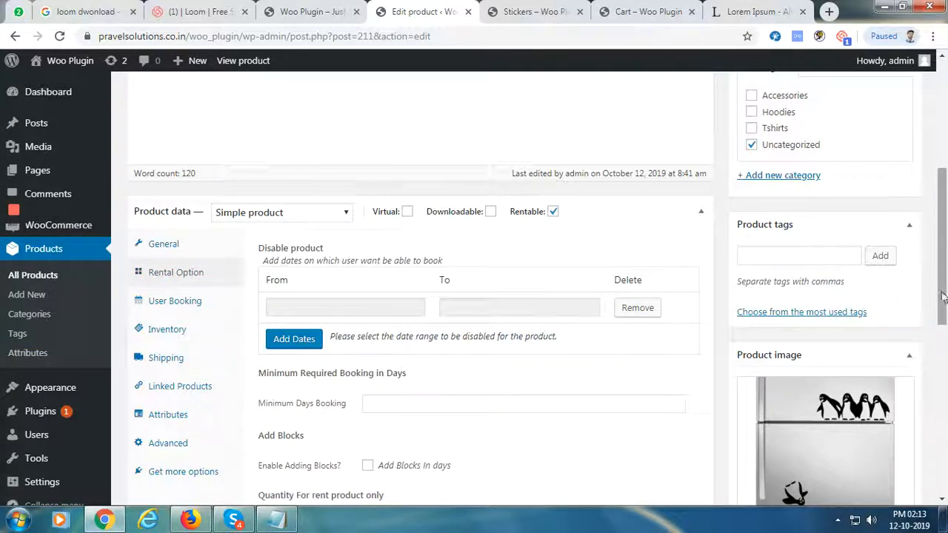
drag(942, 296, 942, 337)
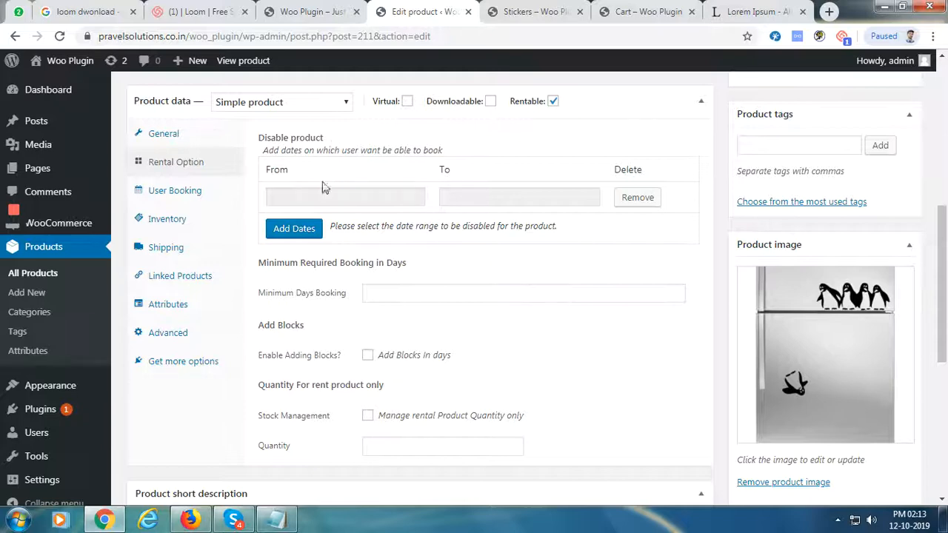
Set the disable-product date range starting October 15, 2019 and update Stickers
click(313, 200)
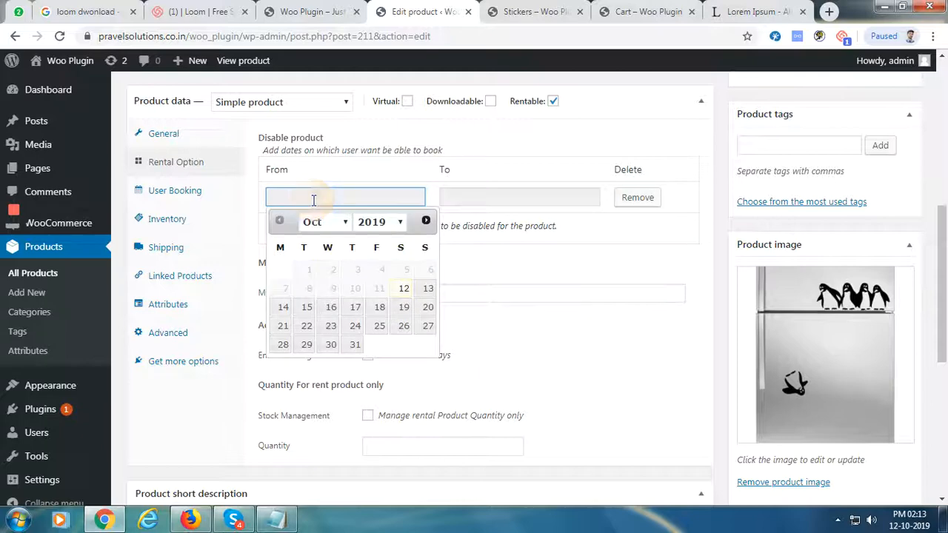
click(305, 308)
click(518, 197)
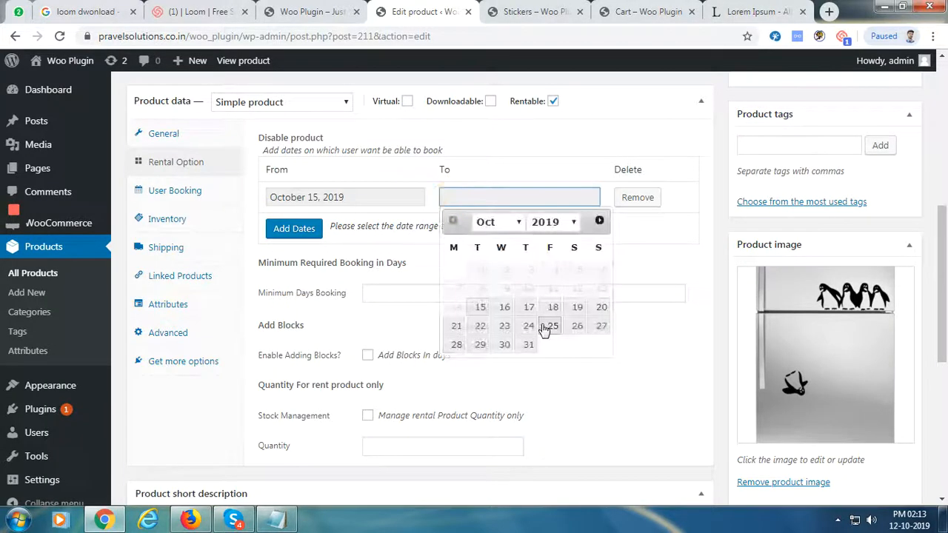
click(529, 307)
scroll(889, 289, up, 5)
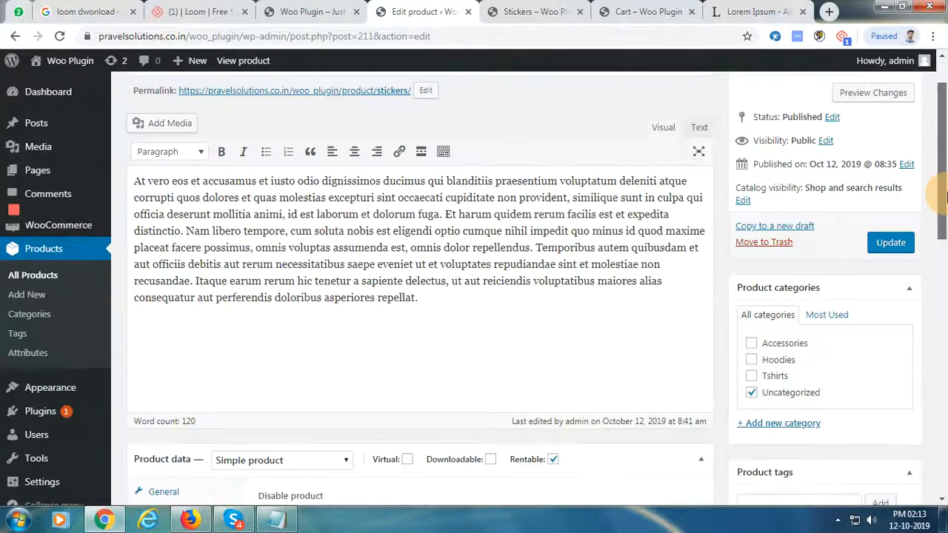
click(891, 284)
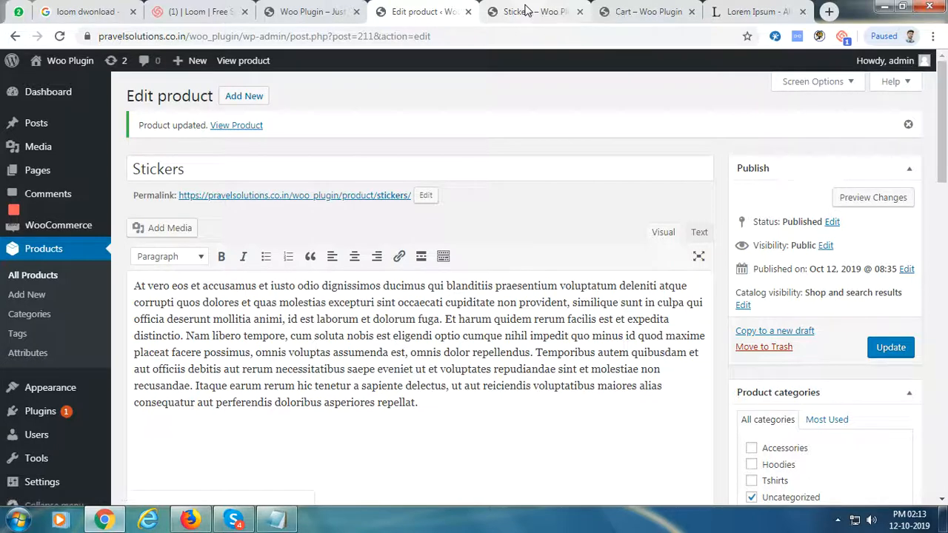
Confirm the storefront Rentout calendar shows October 15–17, 2019 disabled, then return to the editor
click(526, 11)
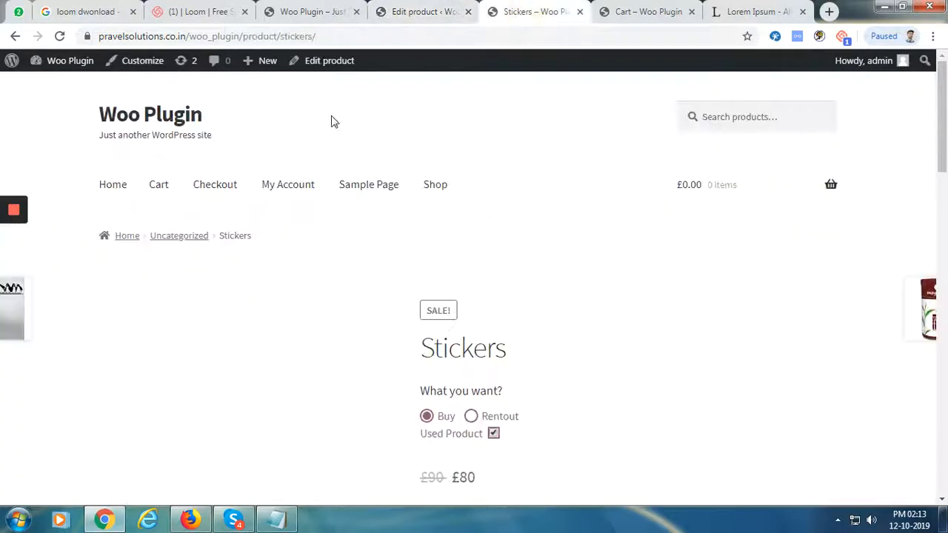
click(59, 36)
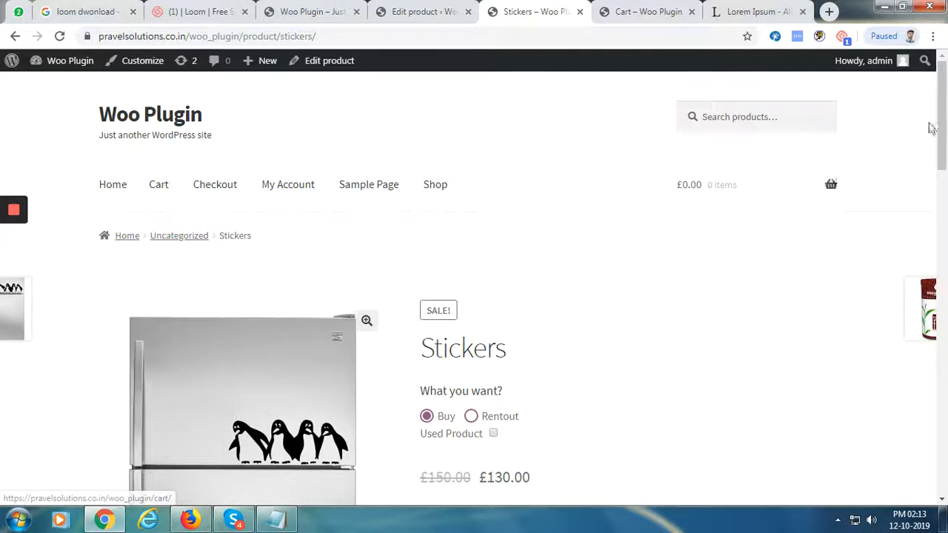
scroll(944, 124, down, 2)
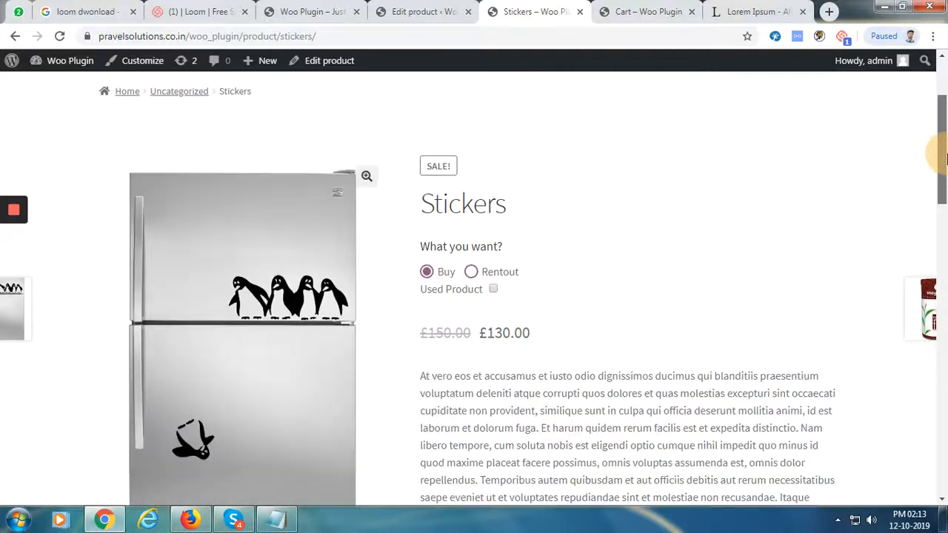
click(471, 273)
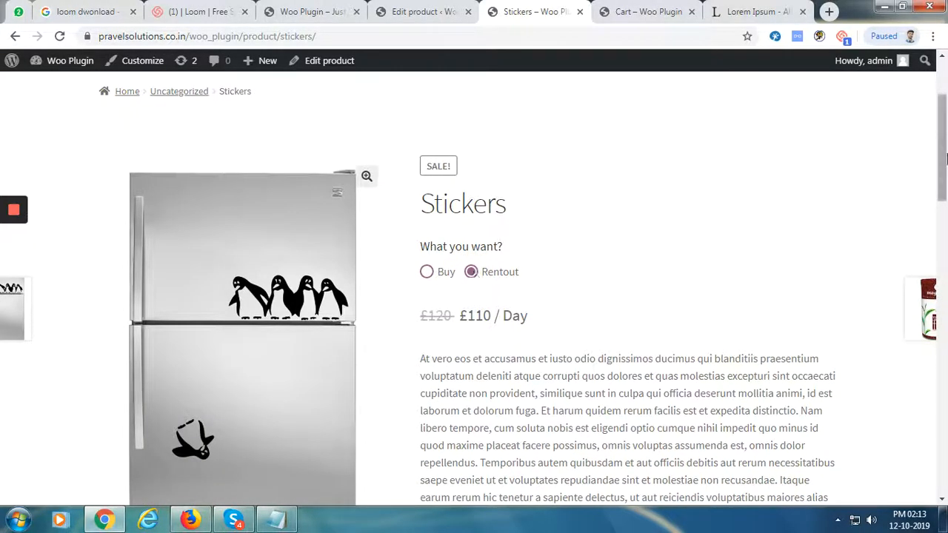
scroll(945, 185, down, 1)
scroll(945, 185, down, 5)
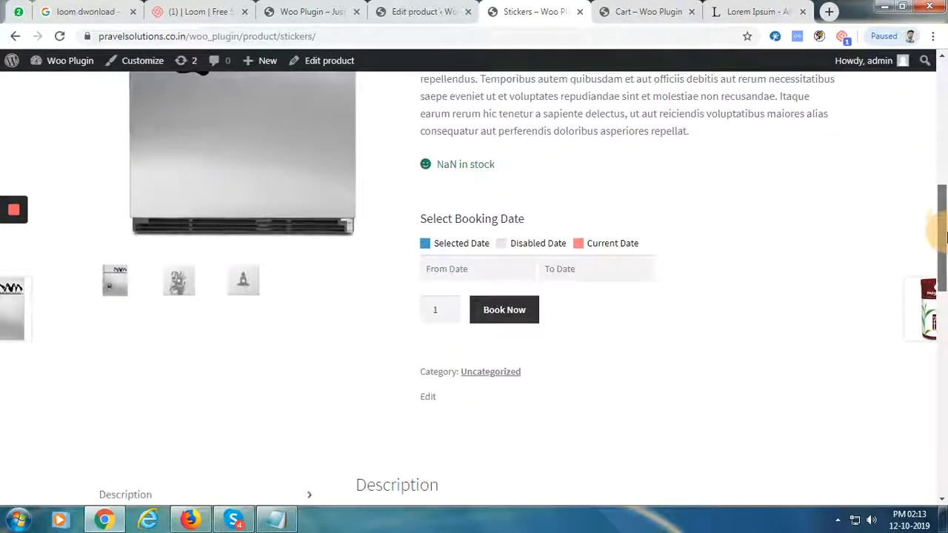
click(471, 271)
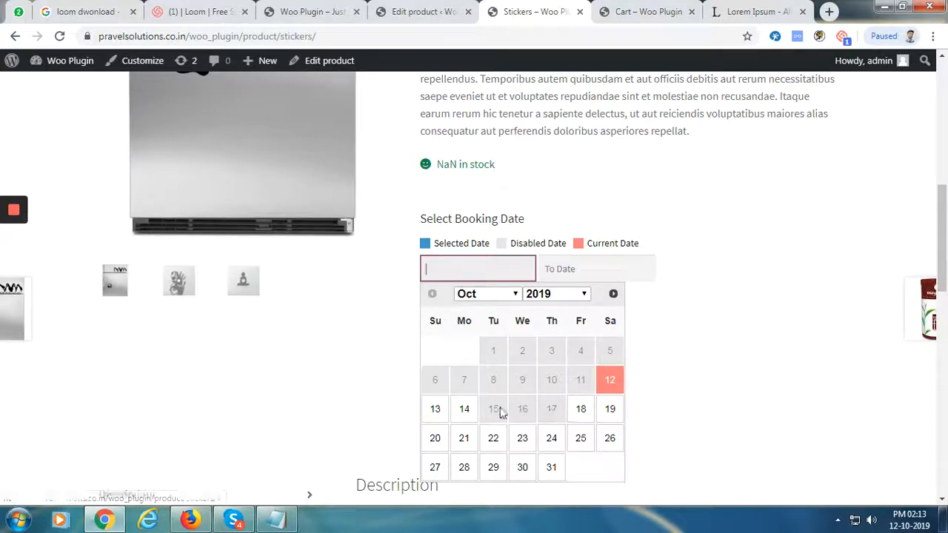
click(422, 12)
drag(944, 153, 944, 239)
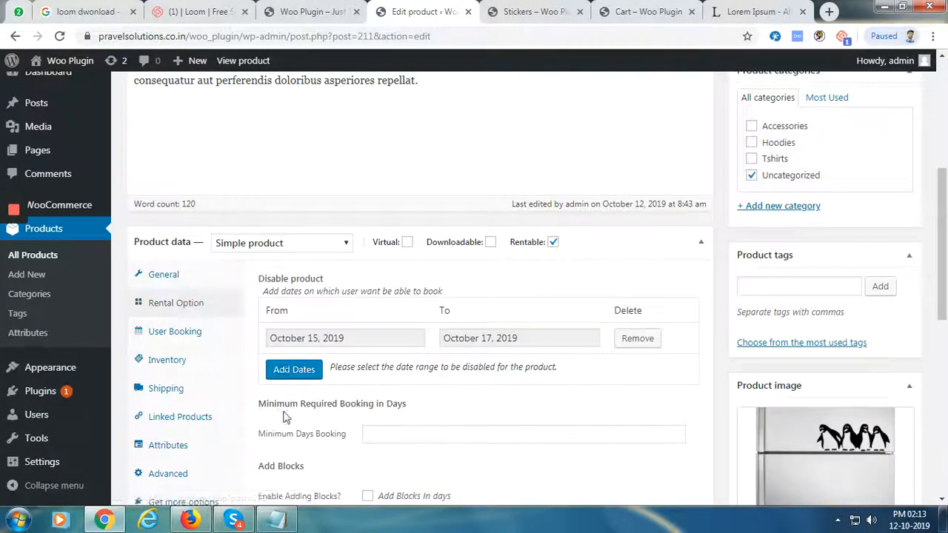
Enter 2 in Minimum Days Booking and update Stickers
drag(259, 403, 416, 411)
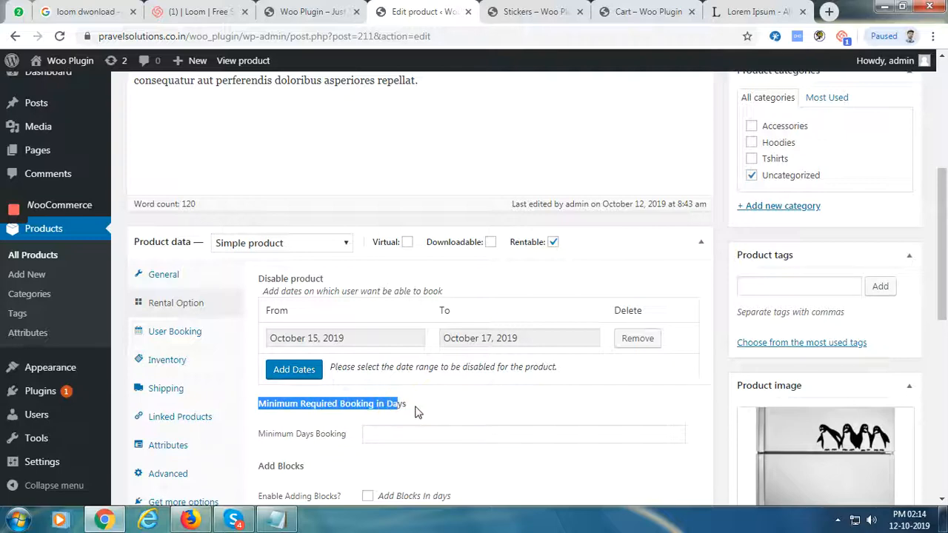
click(417, 412)
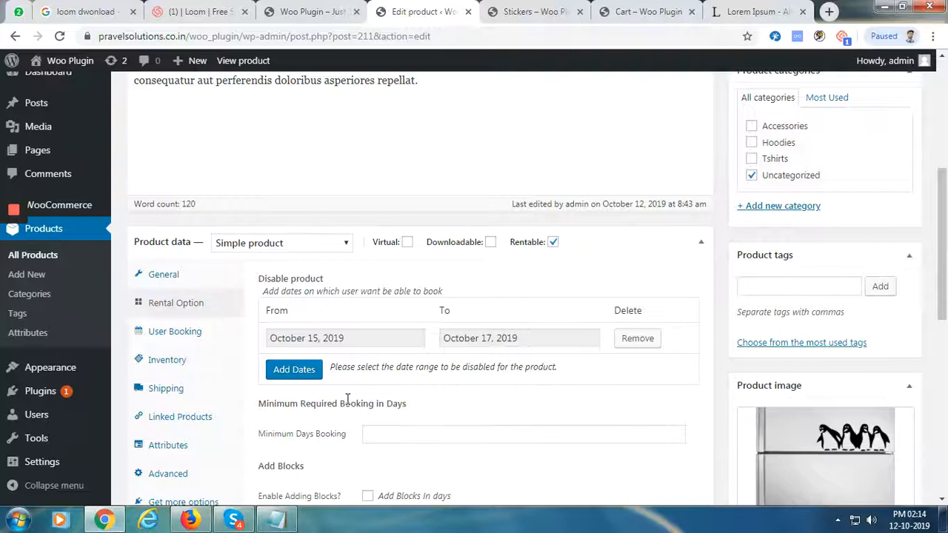
click(416, 433)
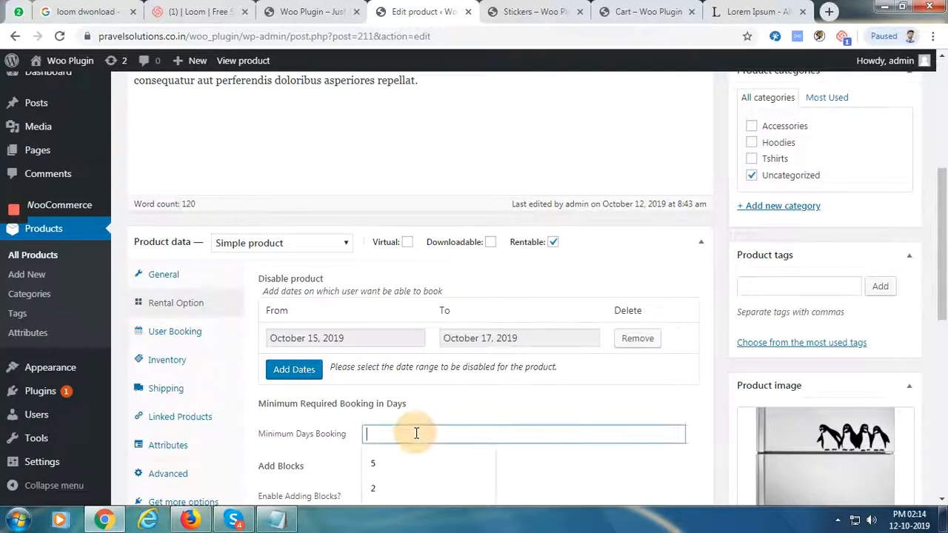
text(2)
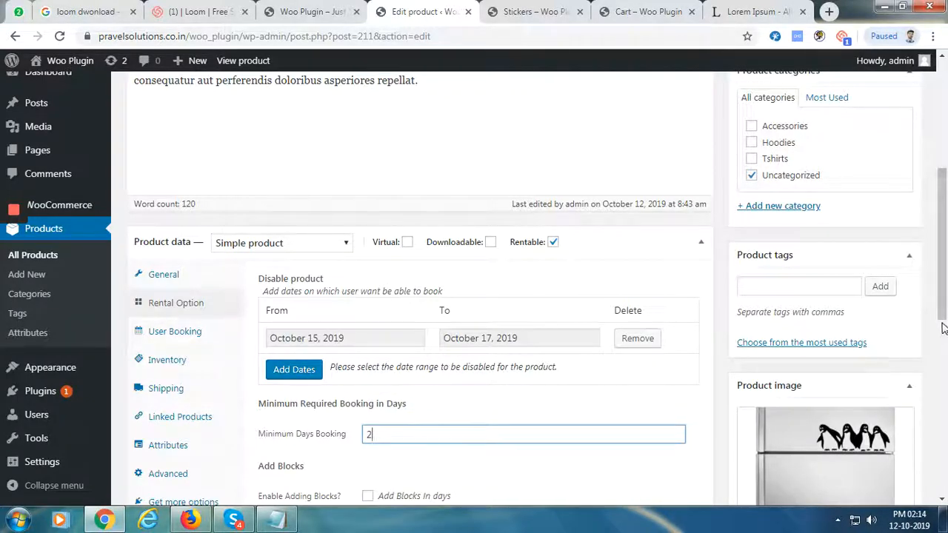
scroll(936, 266, up, 5)
click(900, 346)
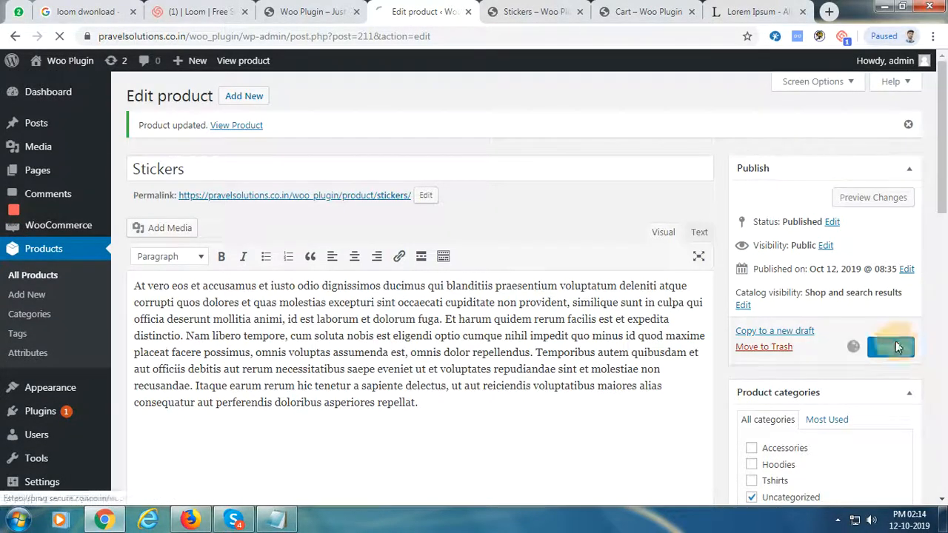
On the storefront, choose Rentout and check the '2 days minimum booking required' notice
click(507, 15)
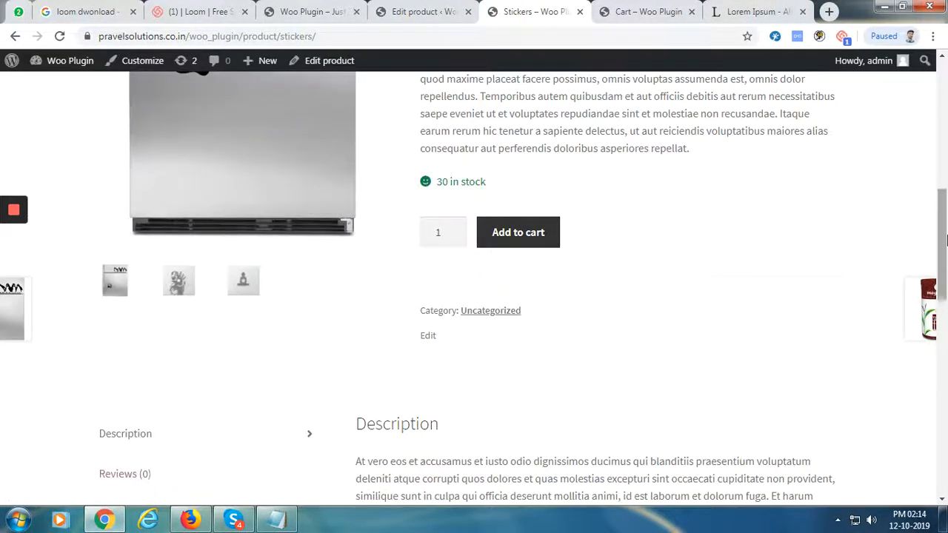
drag(942, 239, 942, 167)
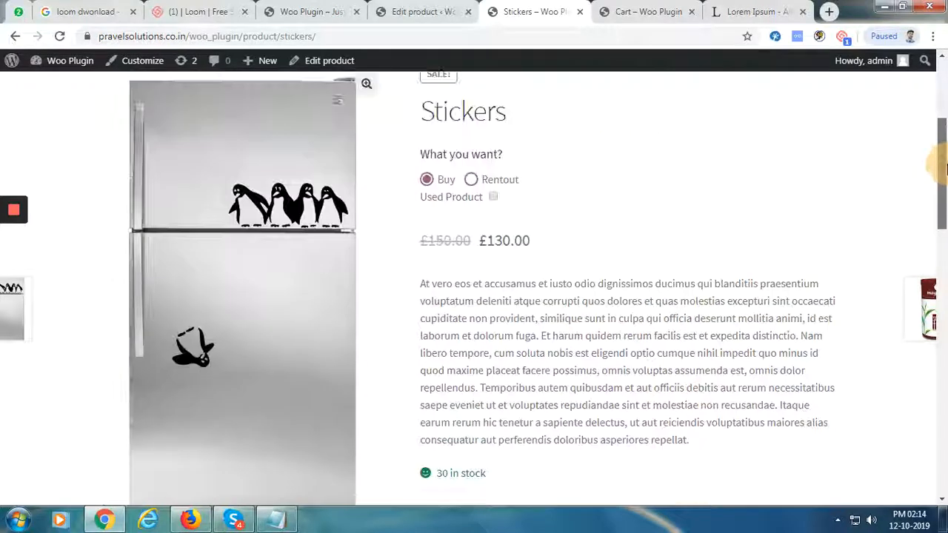
click(471, 180)
drag(942, 166, 944, 254)
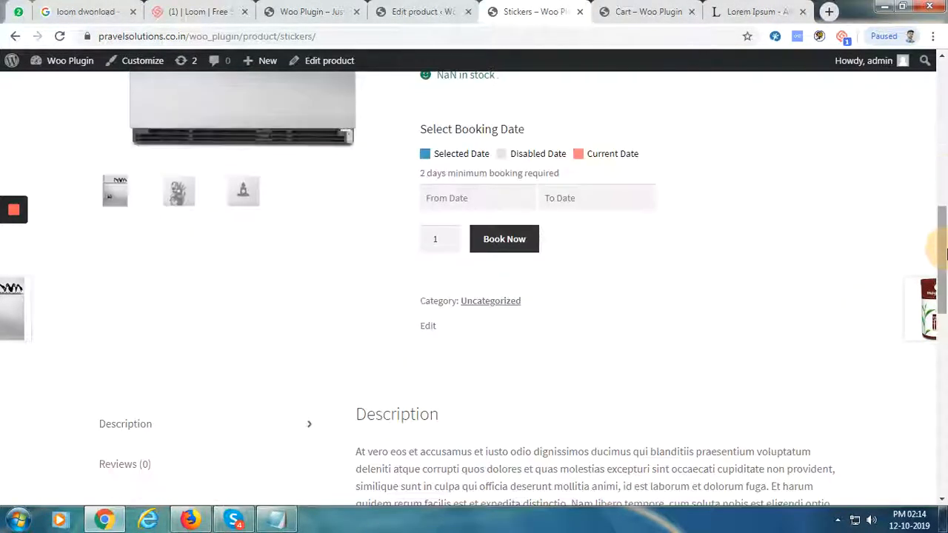
click(488, 195)
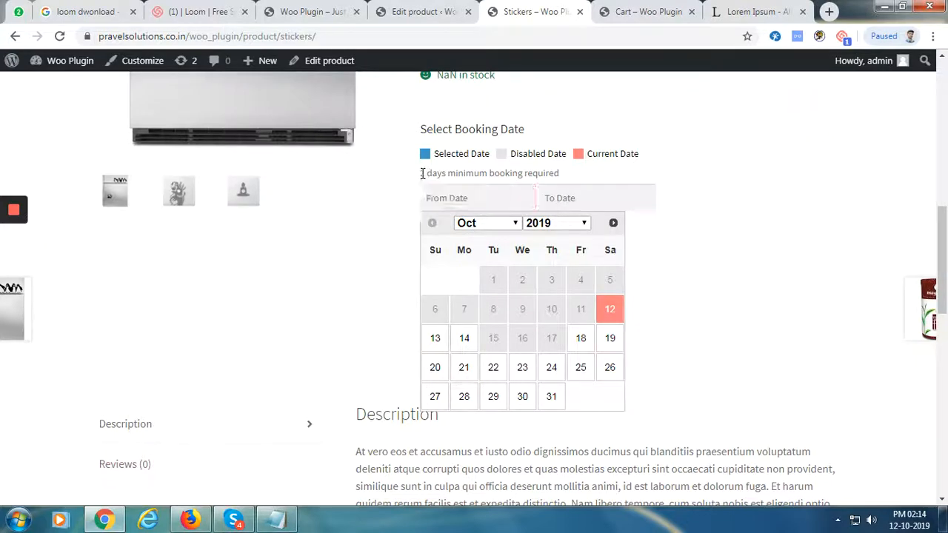
drag(422, 173, 555, 173)
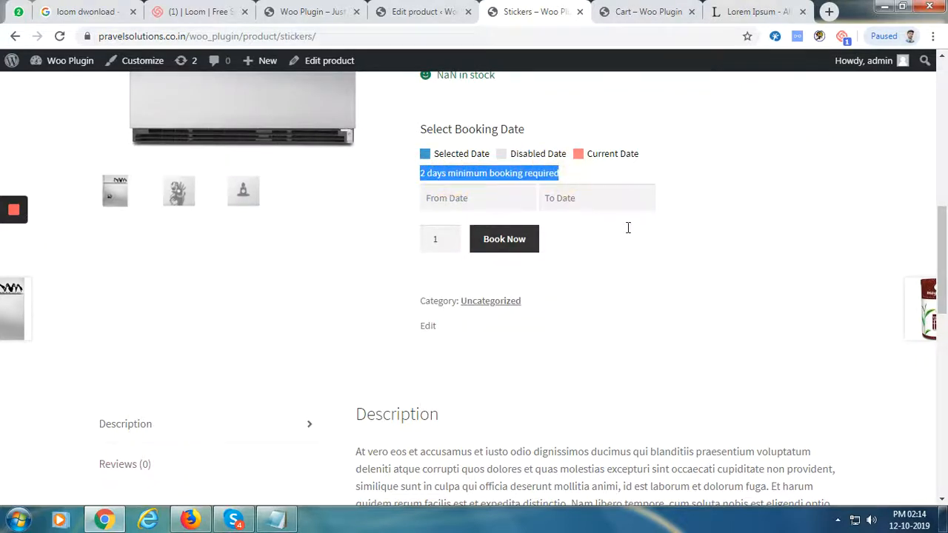
click(680, 317)
click(491, 202)
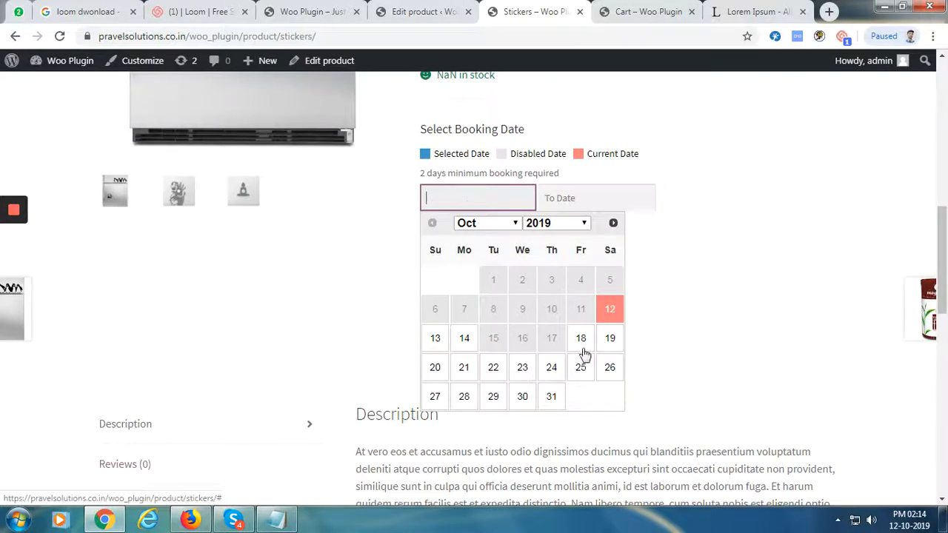
Enter October 18–19, 2019 as rental dates, then go back to the product editor
click(580, 338)
click(604, 195)
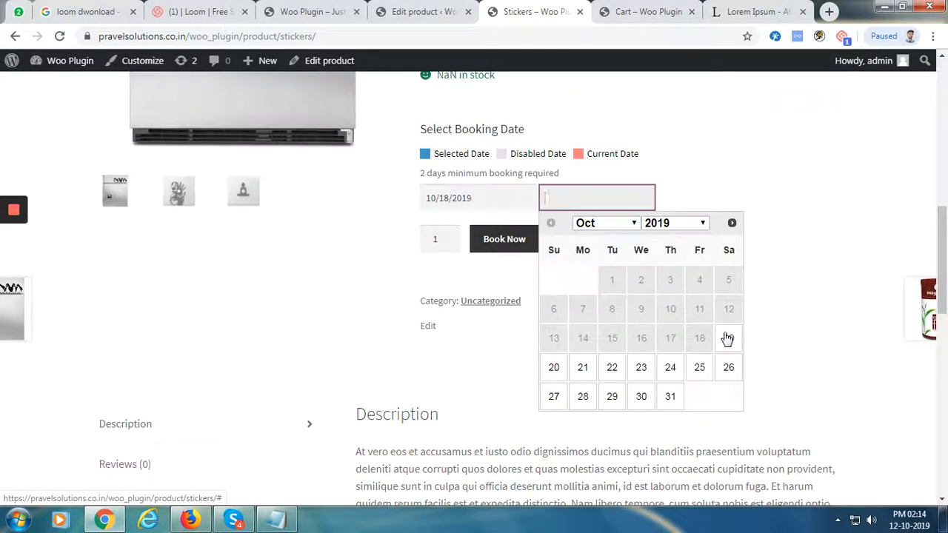
click(728, 339)
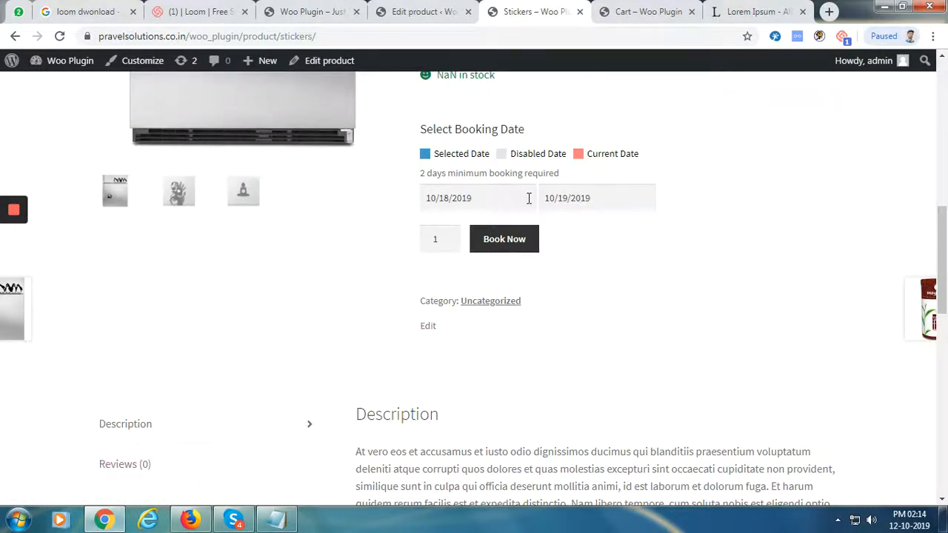
click(454, 15)
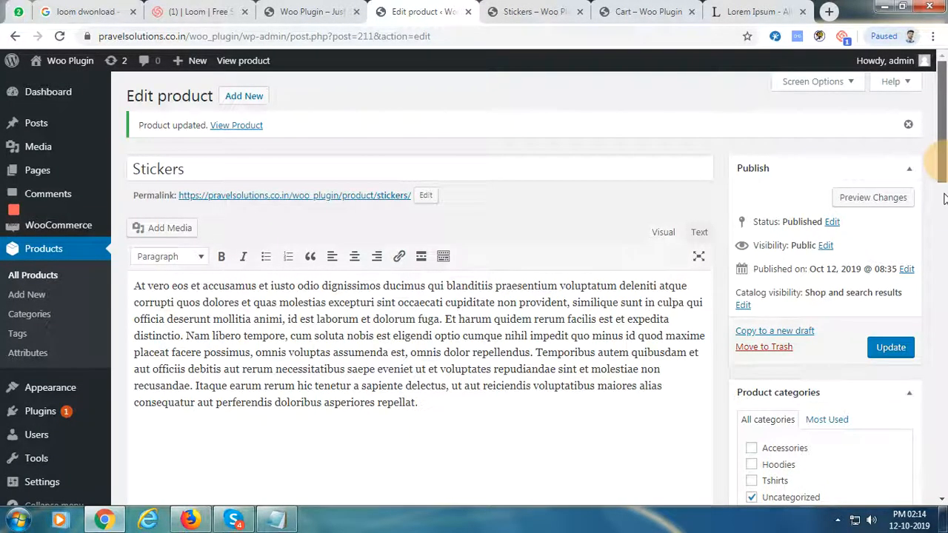
Add a 5-day 'Special Offer' rental block priced 100 to Stickers and update the product
drag(944, 167, 498, 301)
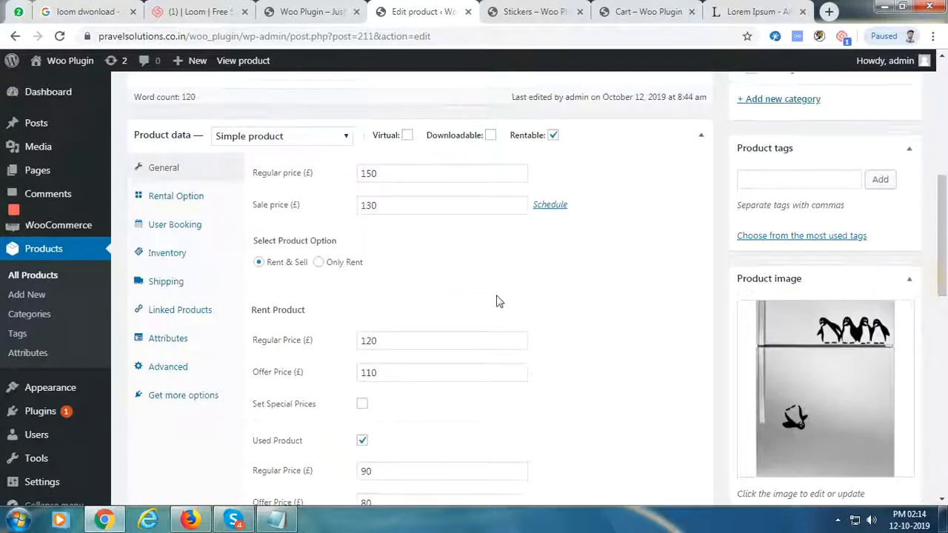
click(204, 203)
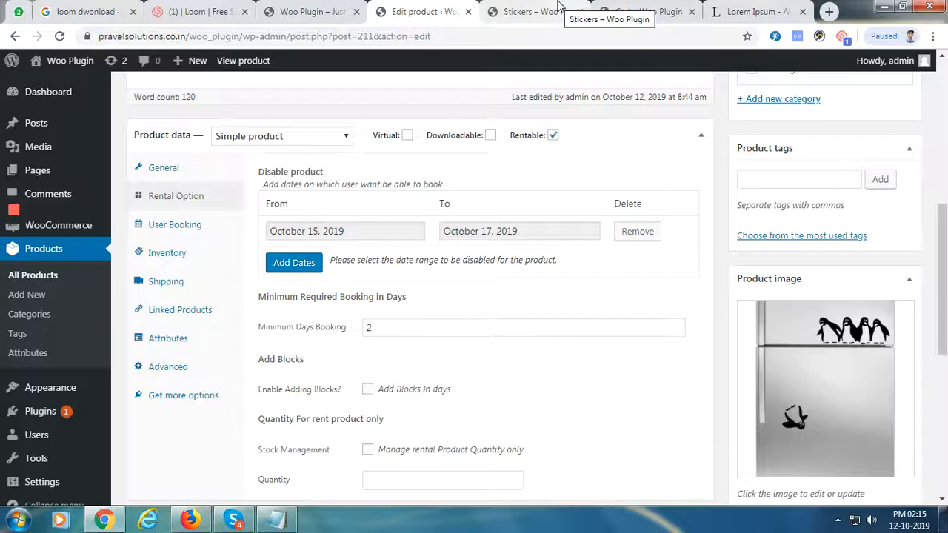
click(367, 389)
scroll(304, 300, down, 2)
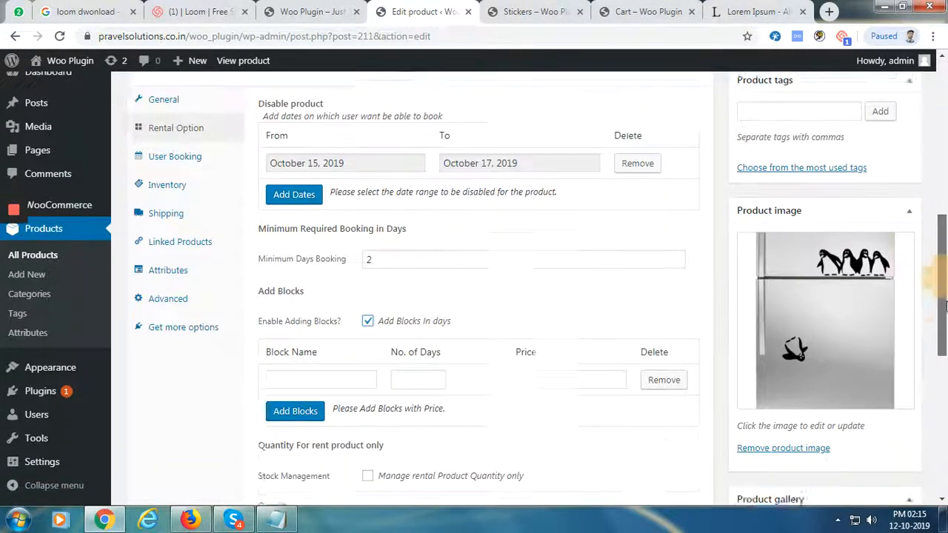
click(304, 300)
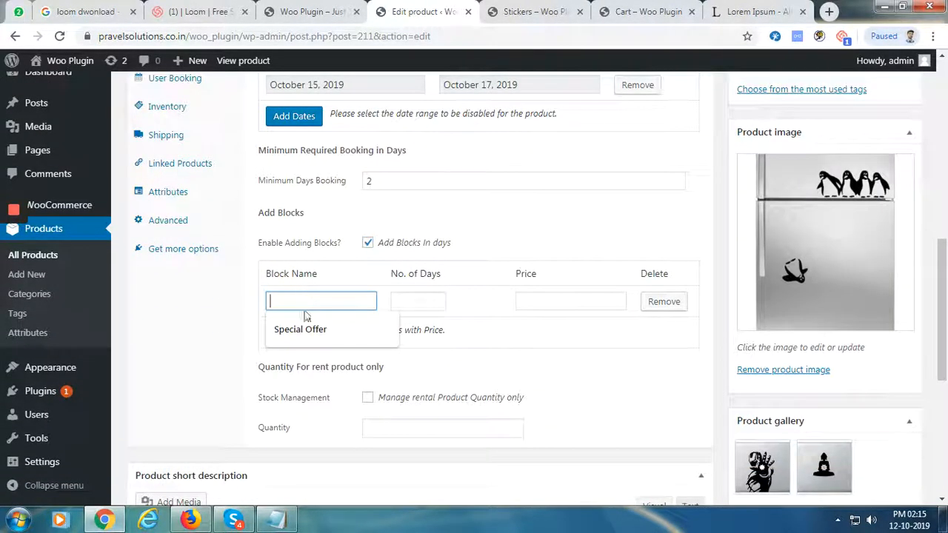
click(315, 330)
click(422, 299)
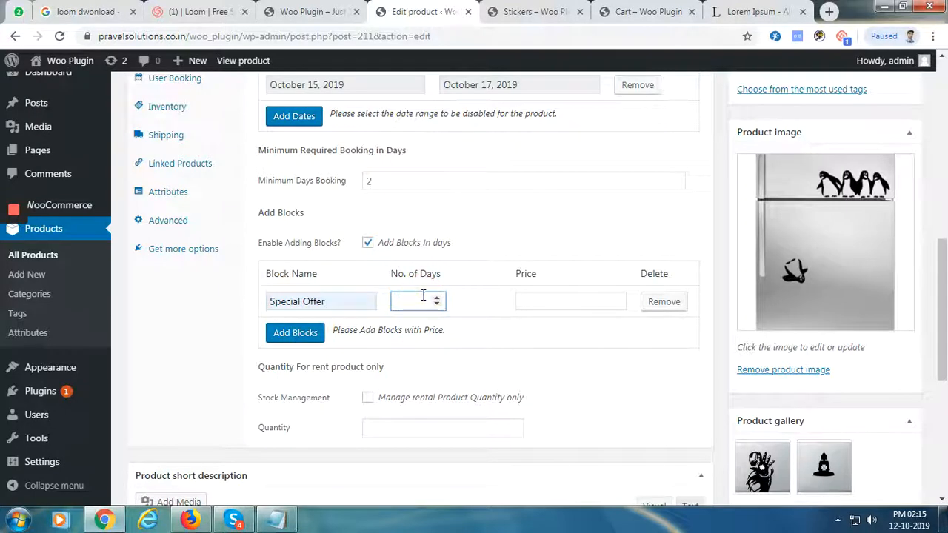
click(521, 302)
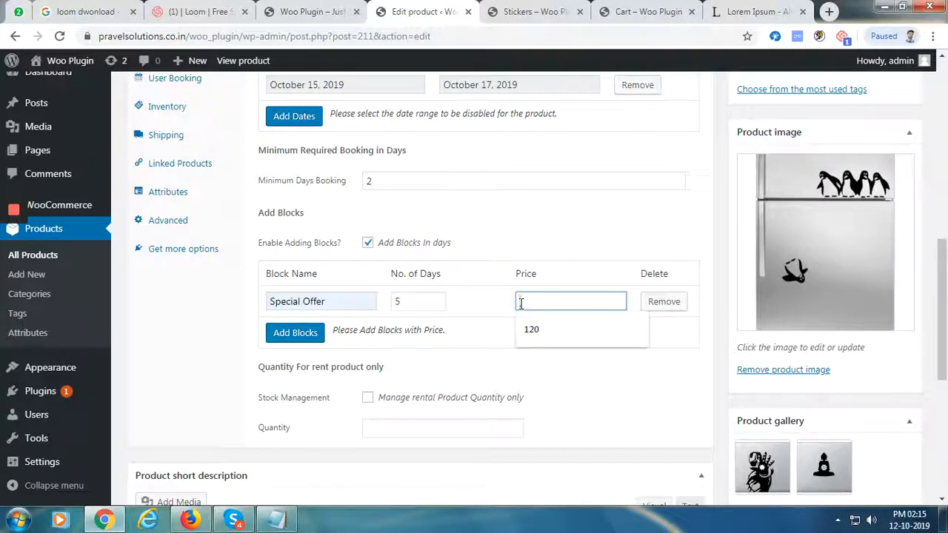
text(1)
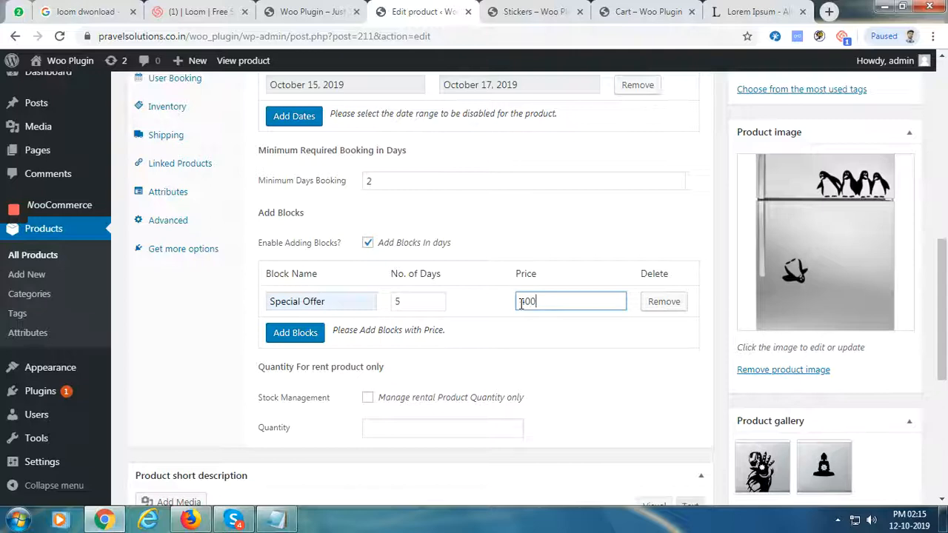
drag(943, 272, 940, 137)
click(892, 206)
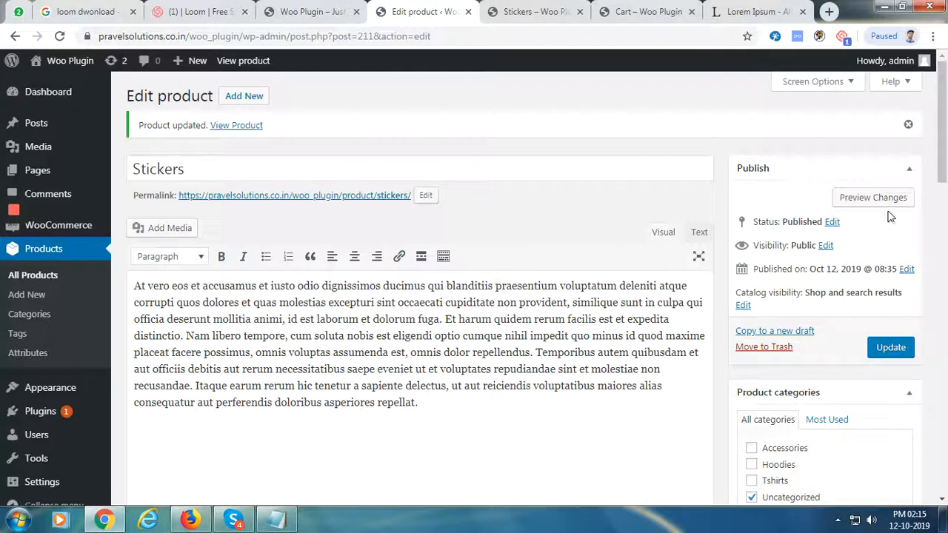
Reload the Stickers storefront page and choose renting with the £400 Special Offer block
click(546, 11)
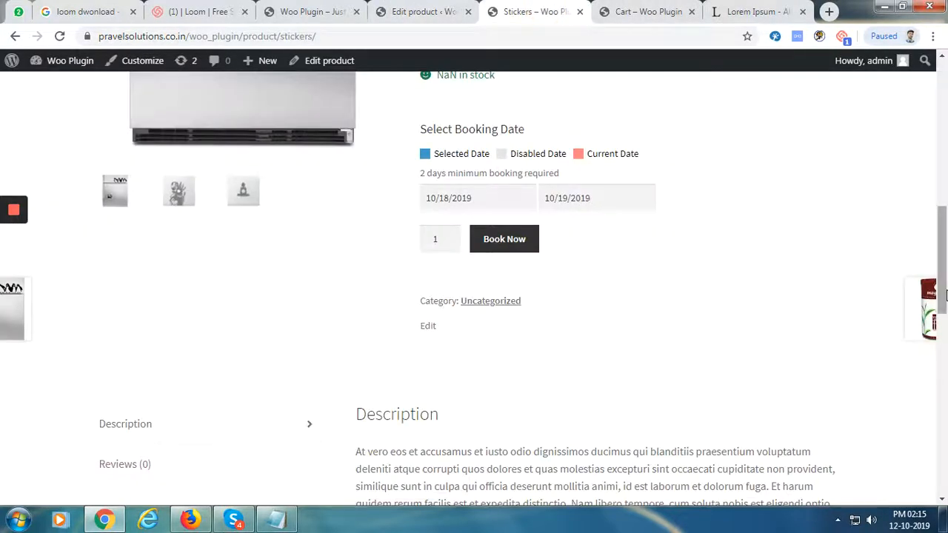
drag(946, 295, 945, 201)
click(60, 35)
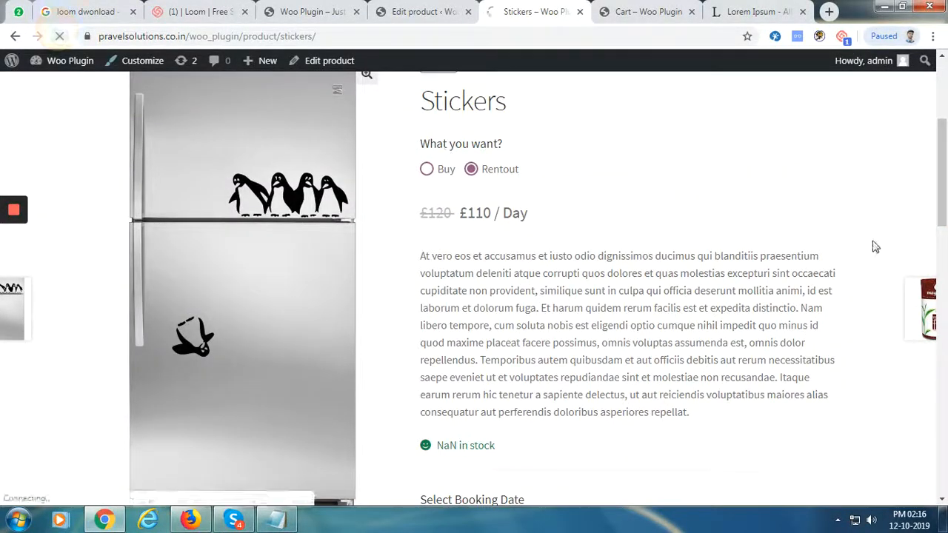
click(472, 169)
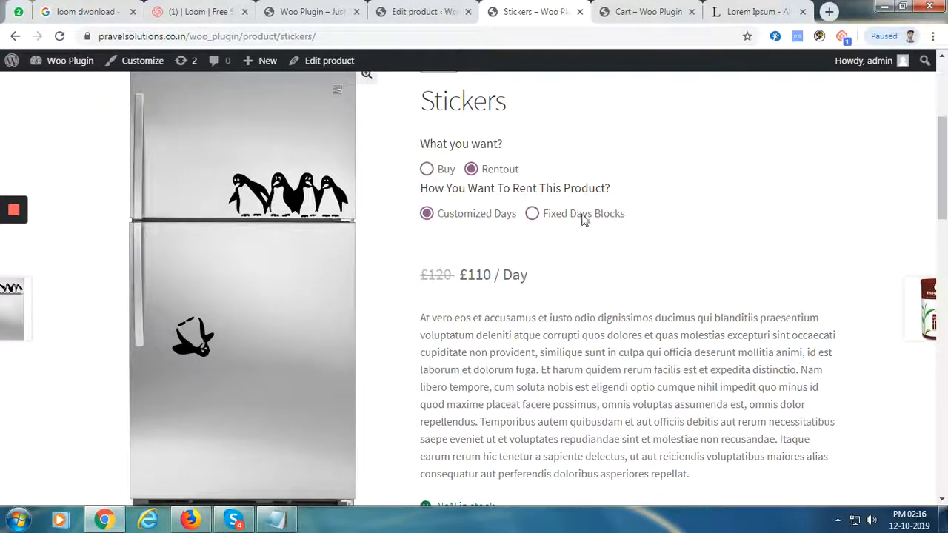
click(532, 214)
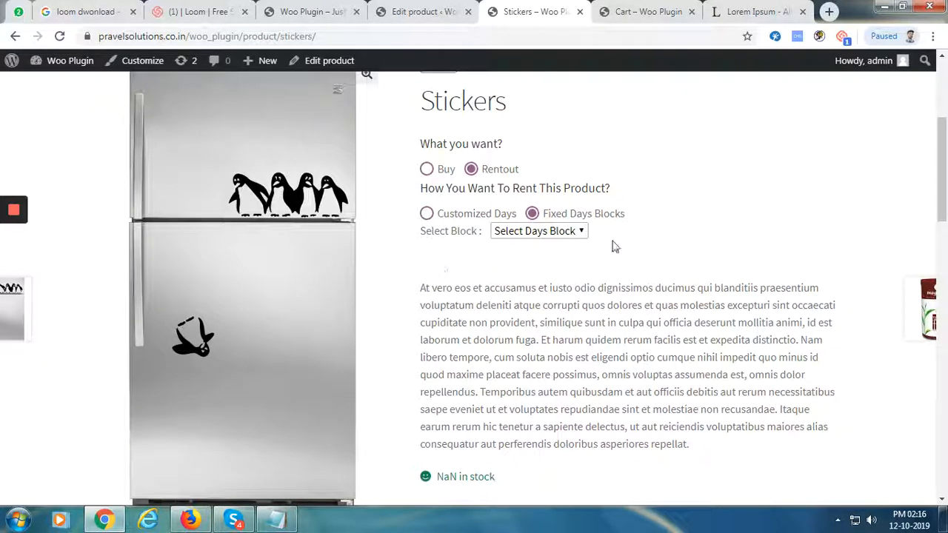
click(535, 232)
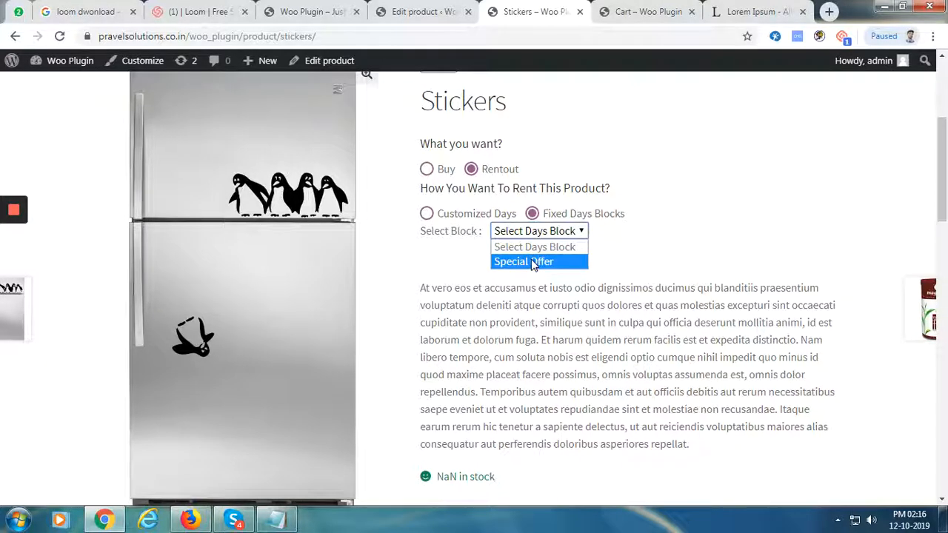
click(532, 262)
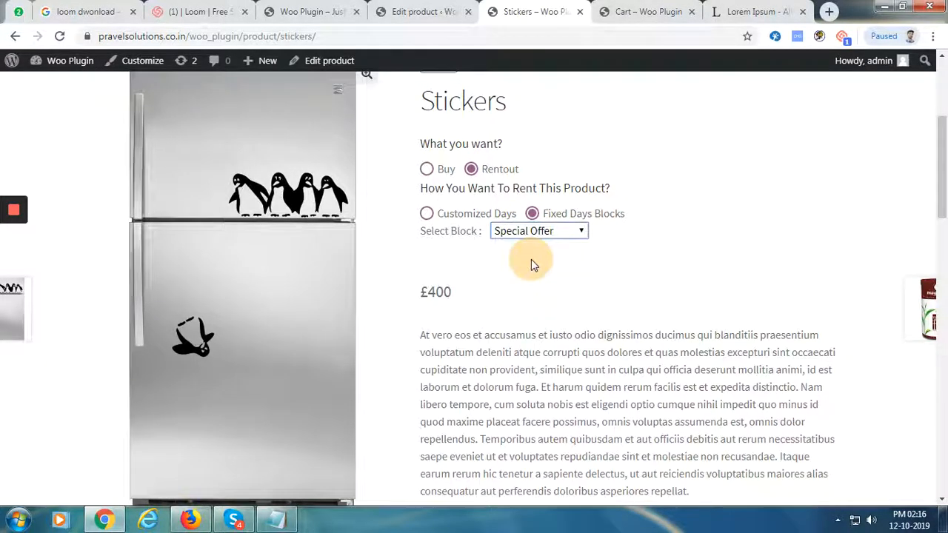
double_click(440, 290)
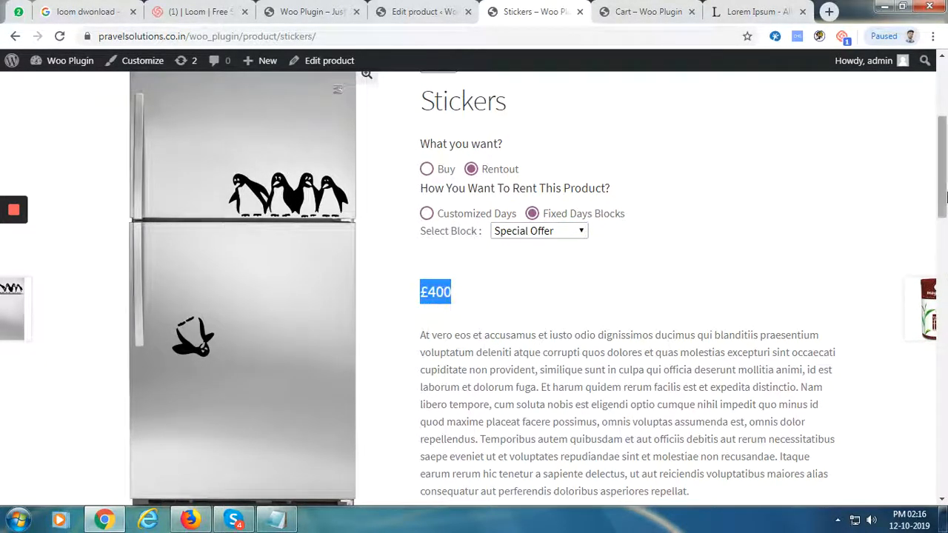
click(944, 215)
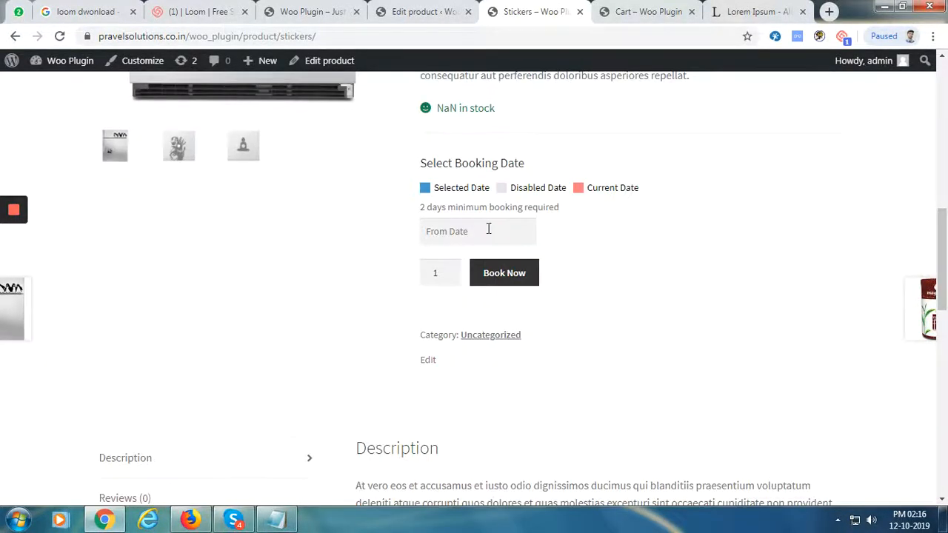
Book the Special Offer starting 18 October 2019 into the cart and view the cart
click(489, 230)
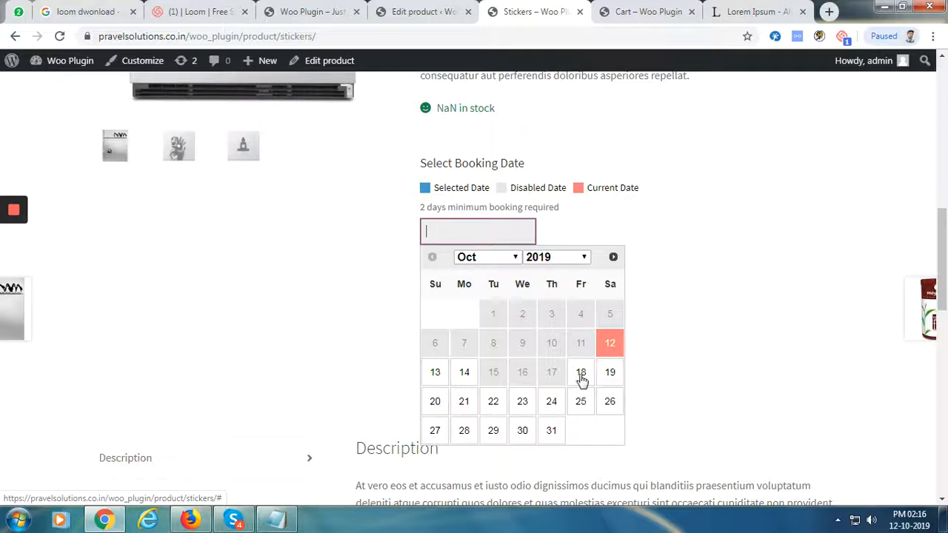
click(582, 378)
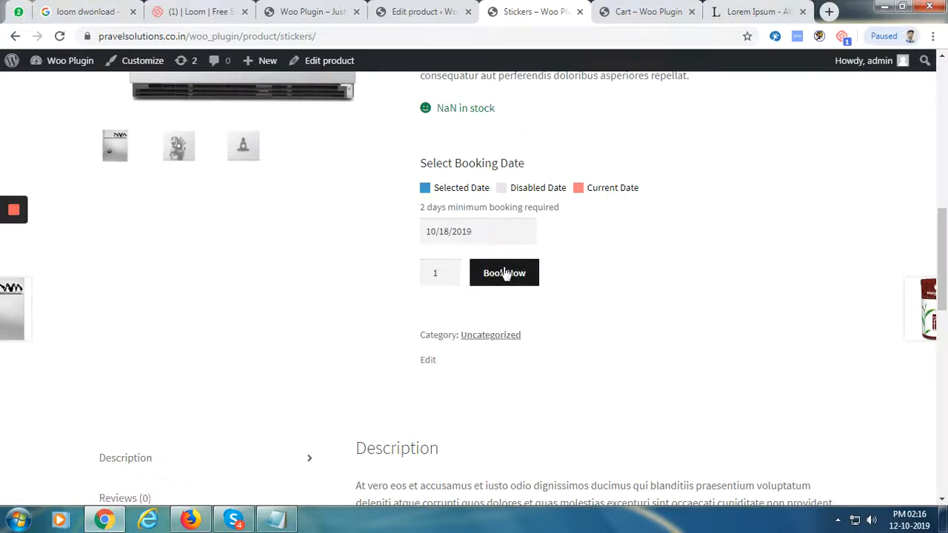
click(504, 273)
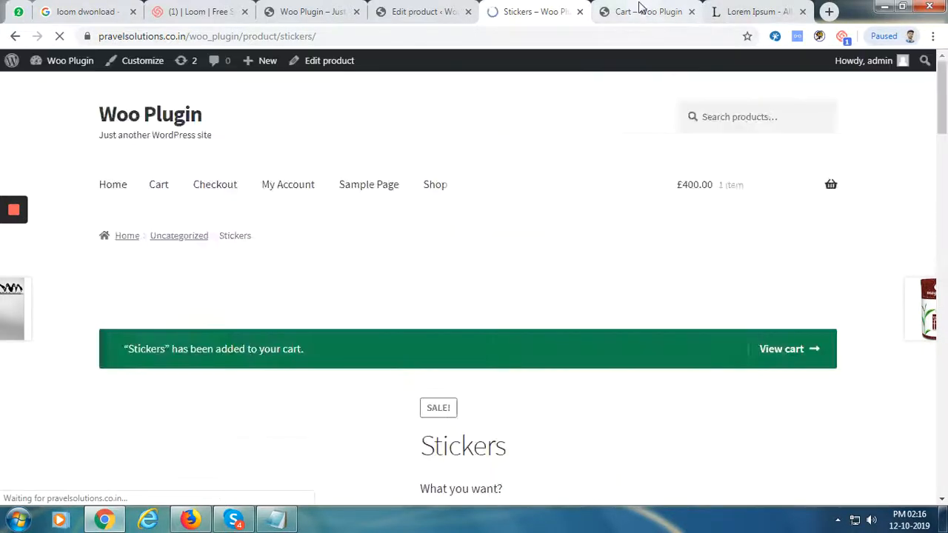
click(641, 11)
Refresh the cart to see the 18–22 October booking at £400, then return to the Stickers editor
click(59, 35)
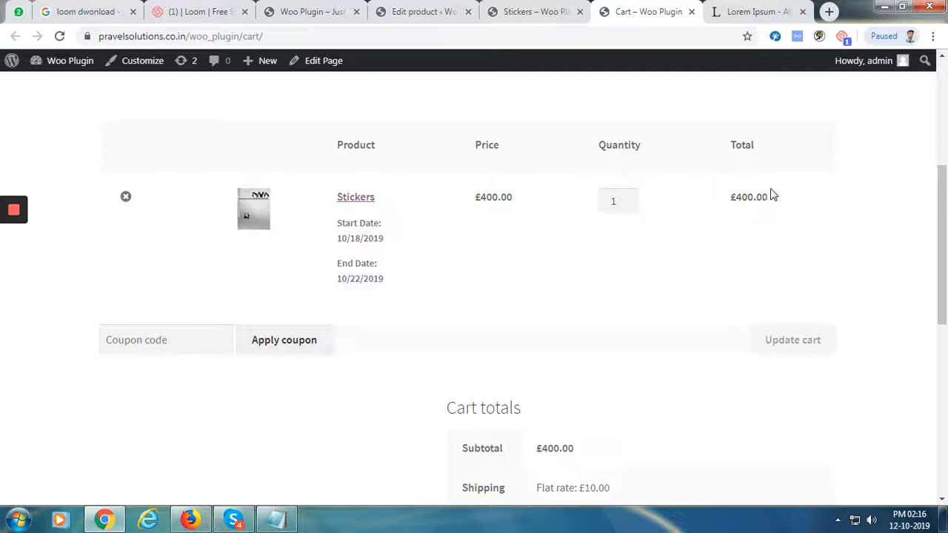
click(542, 16)
click(404, 16)
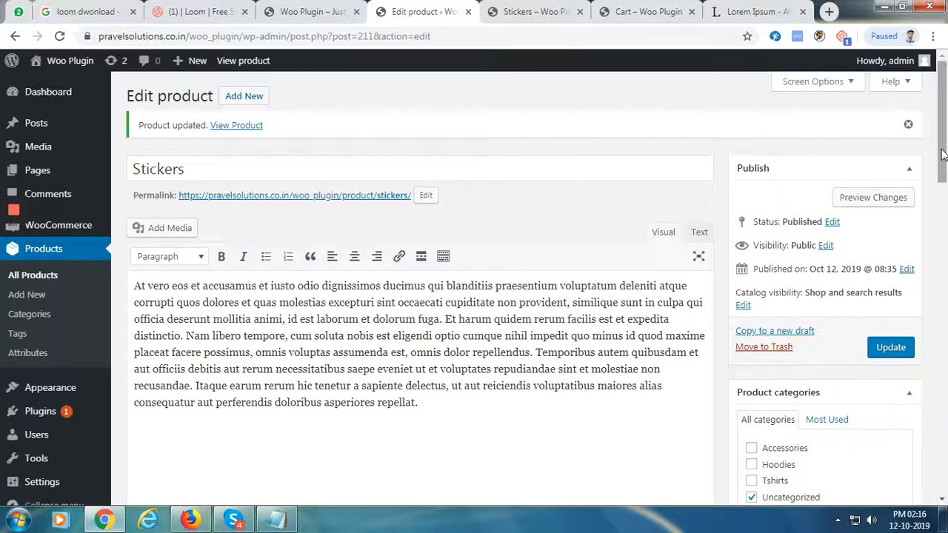
Enable 'Manage rental Product Quantity only' with quantity 20, update Stickers, and view its storefront page
drag(942, 155, 931, 273)
click(167, 179)
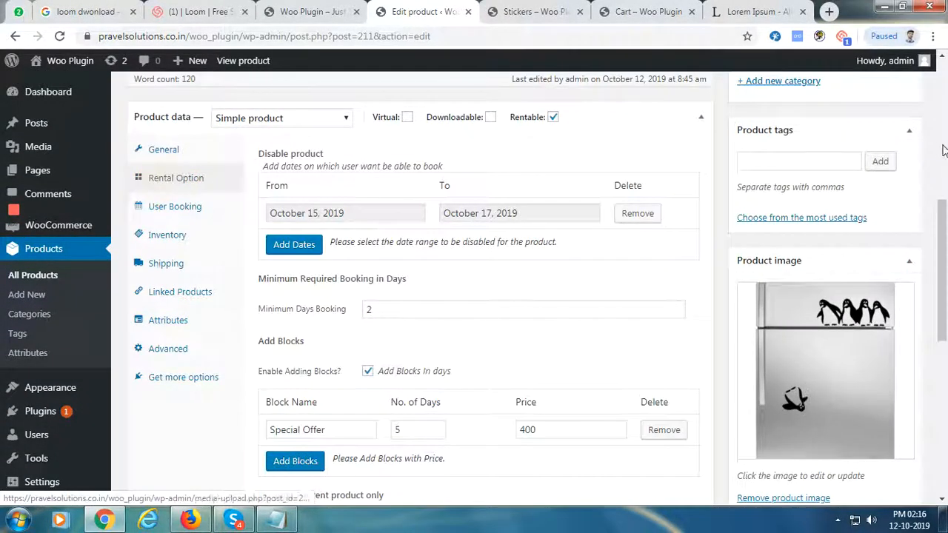
drag(944, 224, 945, 278)
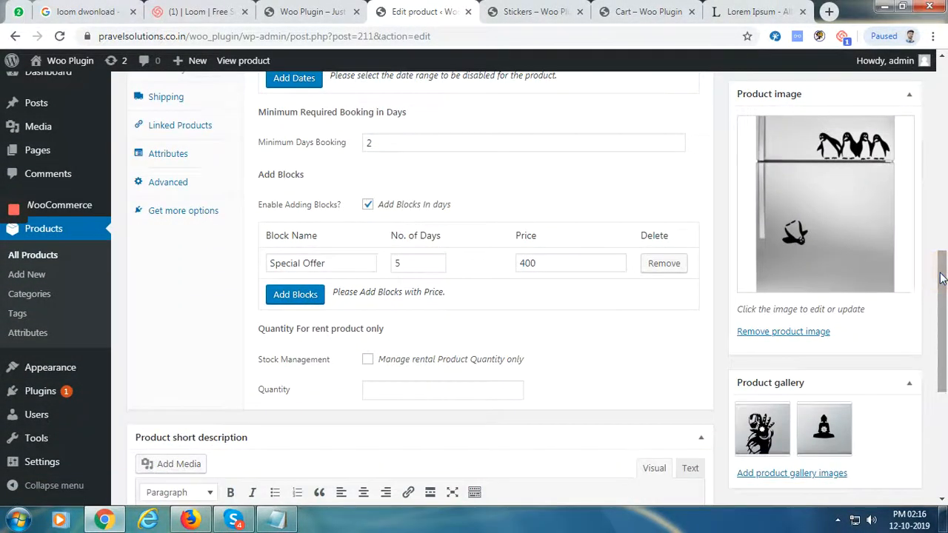
click(368, 360)
click(412, 391)
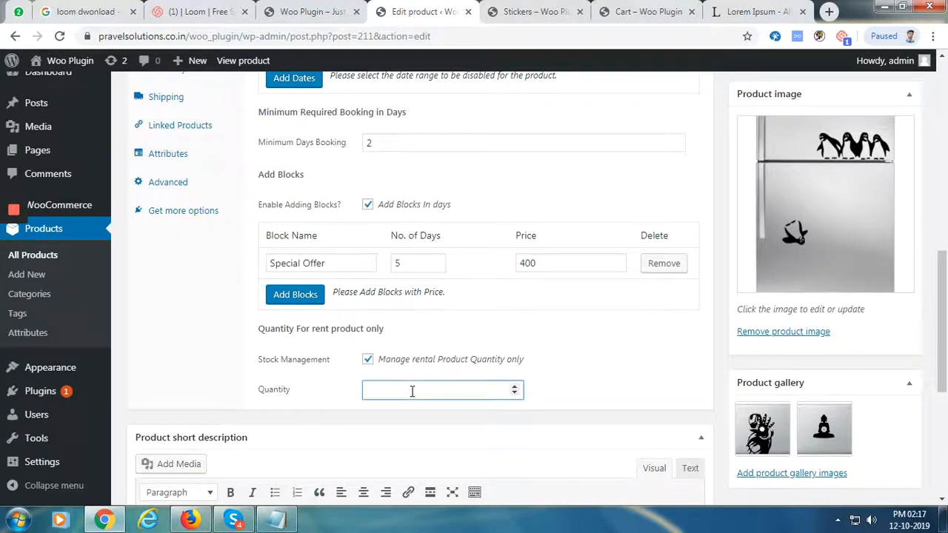
drag(942, 385, 942, 234)
click(868, 222)
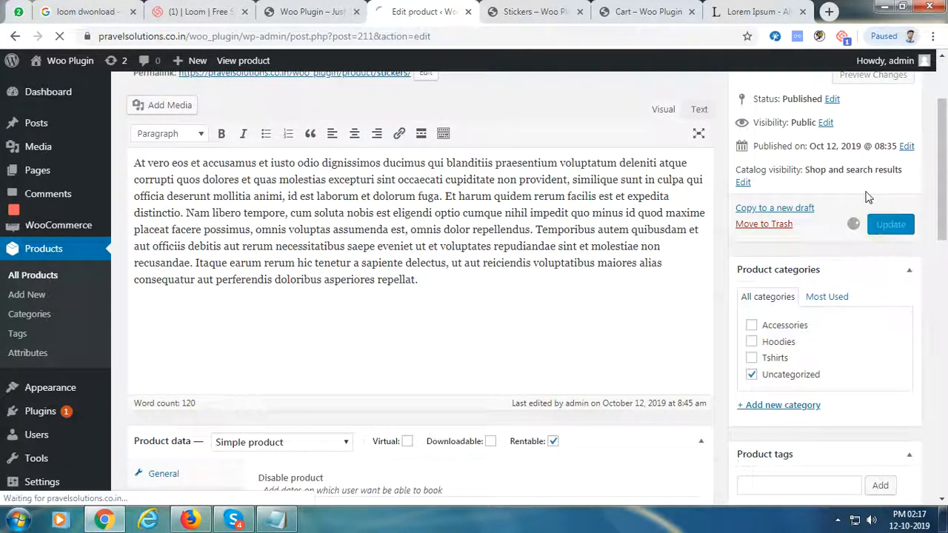
click(552, 10)
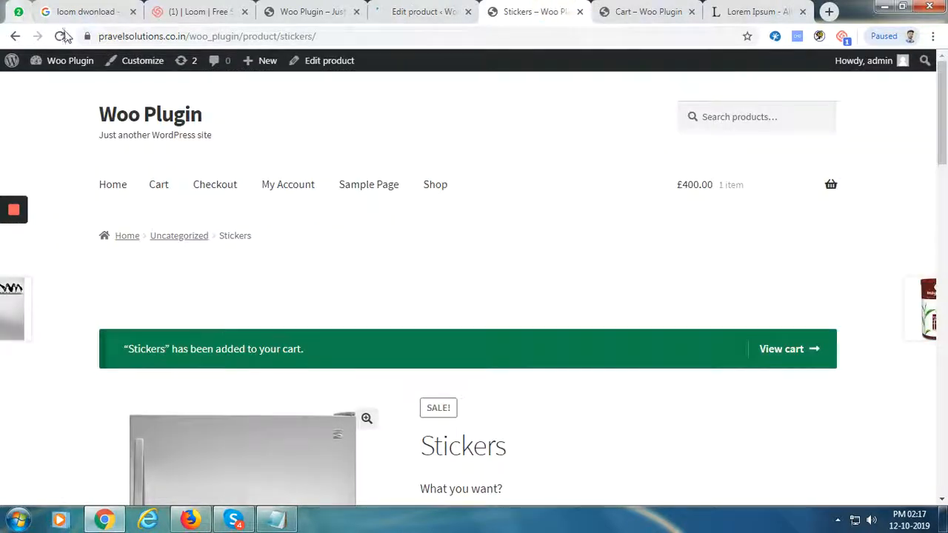
Reload the Stickers storefront to confirm Rentout shows 20 in stock and buying stays 30, checking the Used option
click(324, 36)
key(Return)
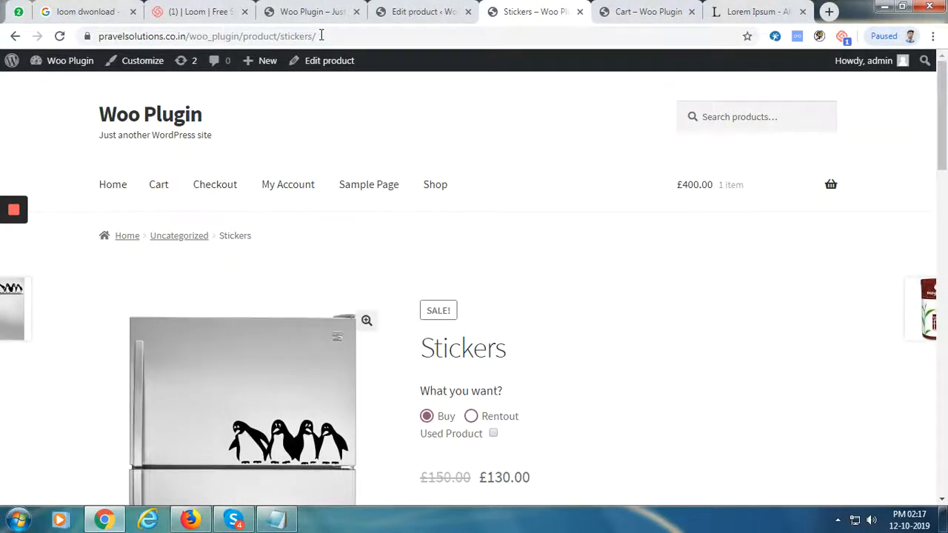
drag(944, 150, 944, 220)
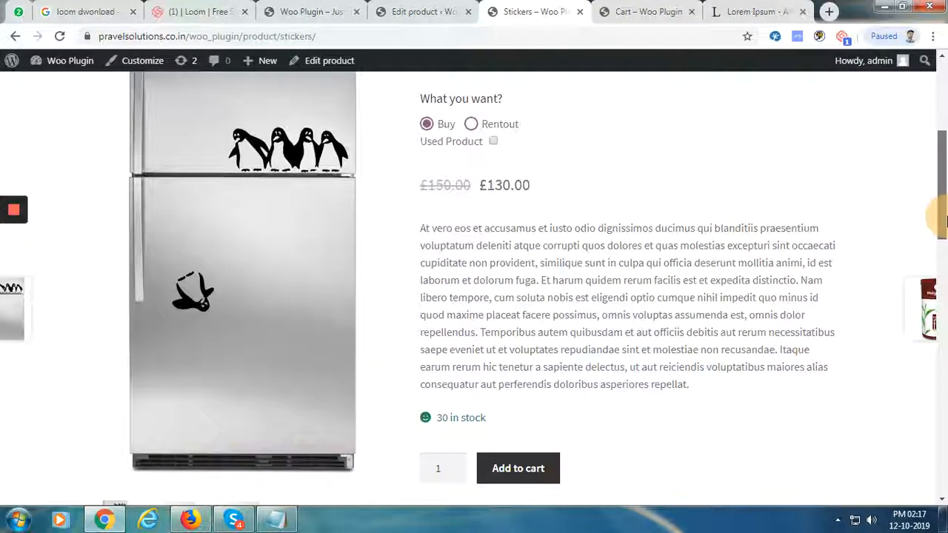
click(493, 153)
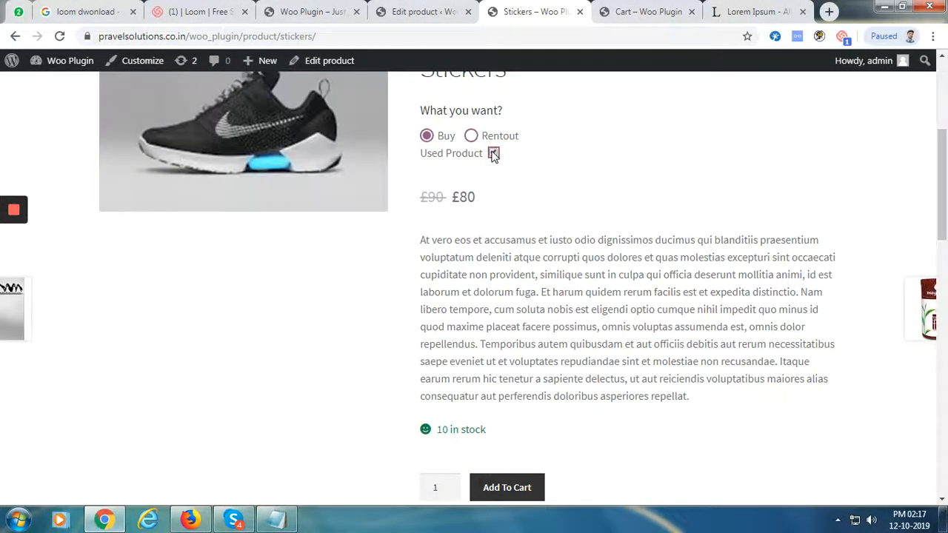
click(493, 153)
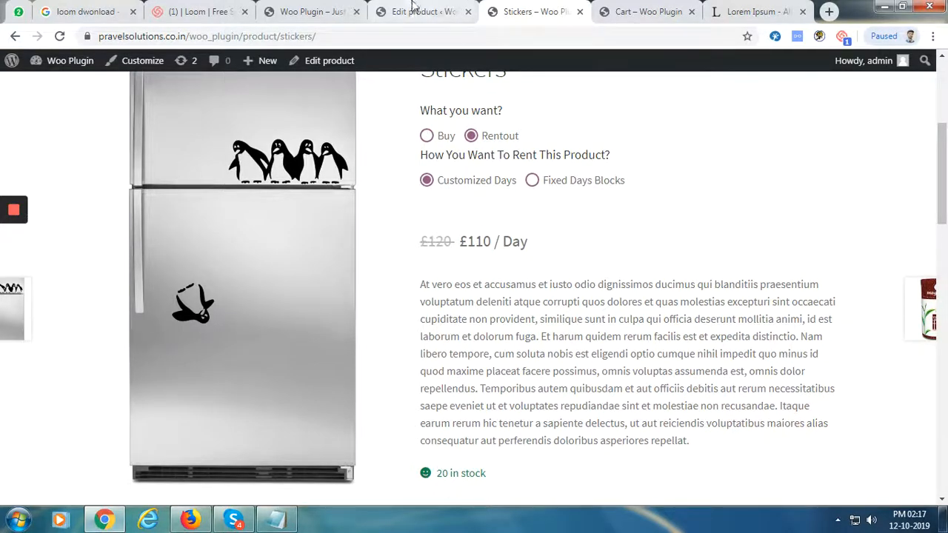
click(383, 5)
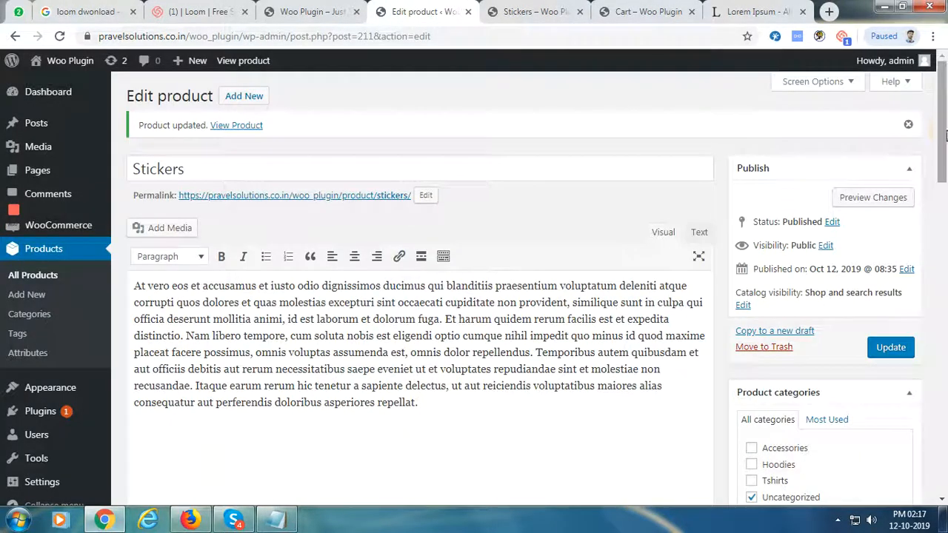
Open the Stickers User Booking section, whose all-orders booking table lists 0 entries
drag(945, 89, 946, 259)
click(178, 151)
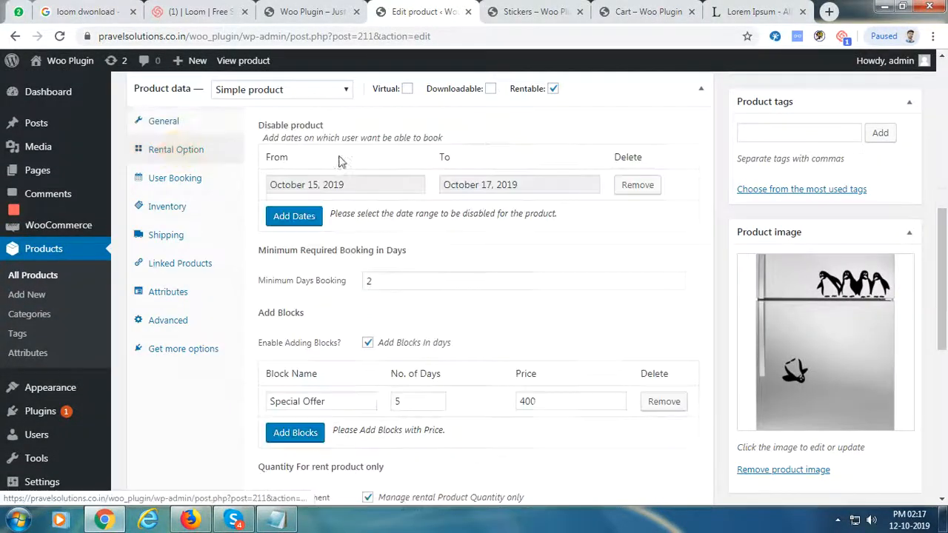
mouse_move(941, 226)
mouse_down()
mouse_move(939, 269)
mouse_move(939, 215)
mouse_up()
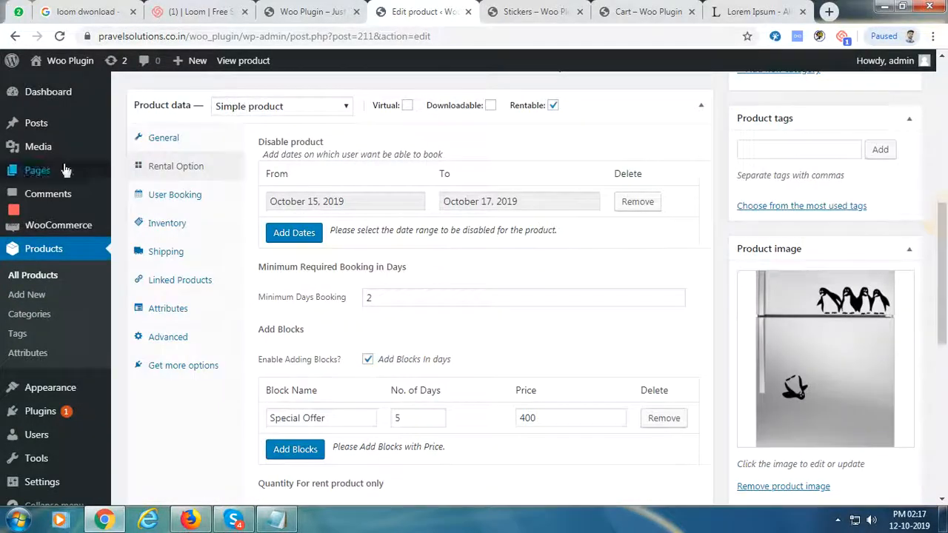
click(196, 195)
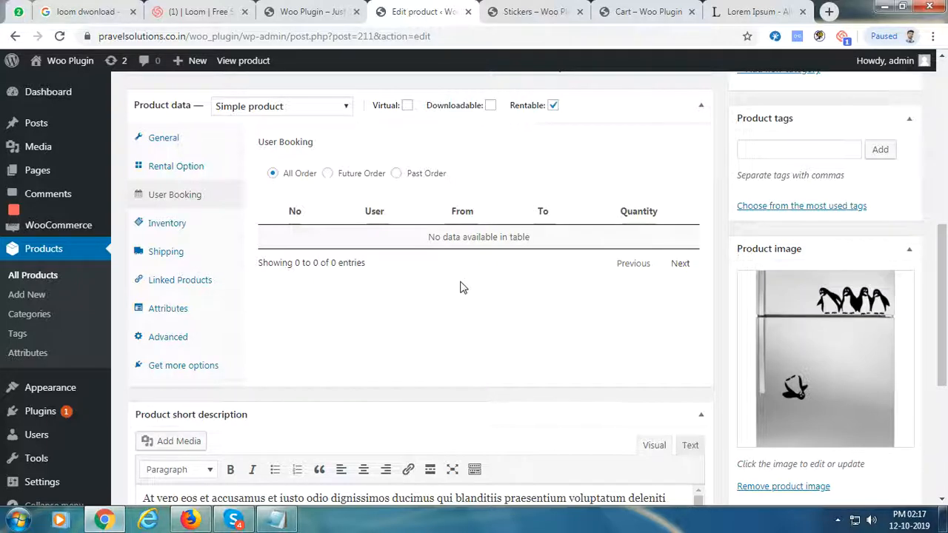
click(322, 173)
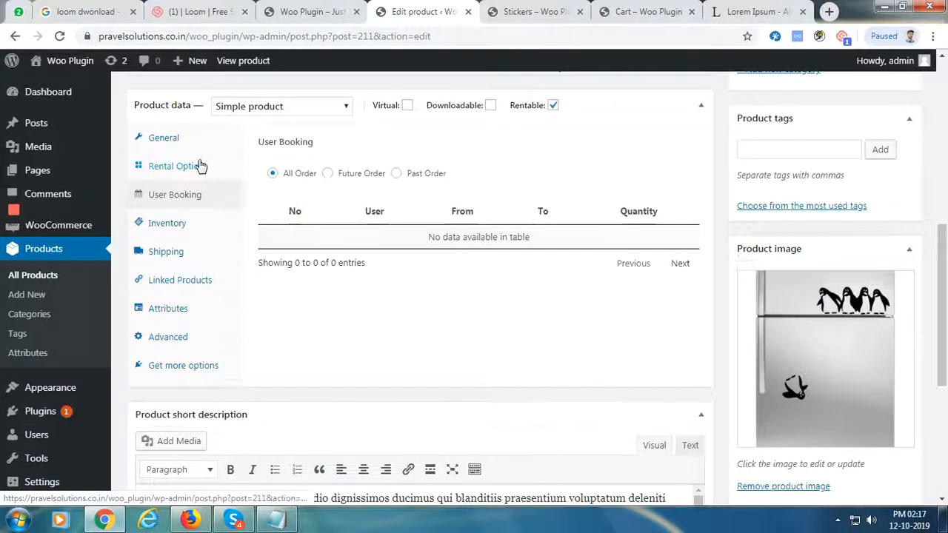
scroll(348, 237, up, 1)
scroll(374, 383, down, 3)
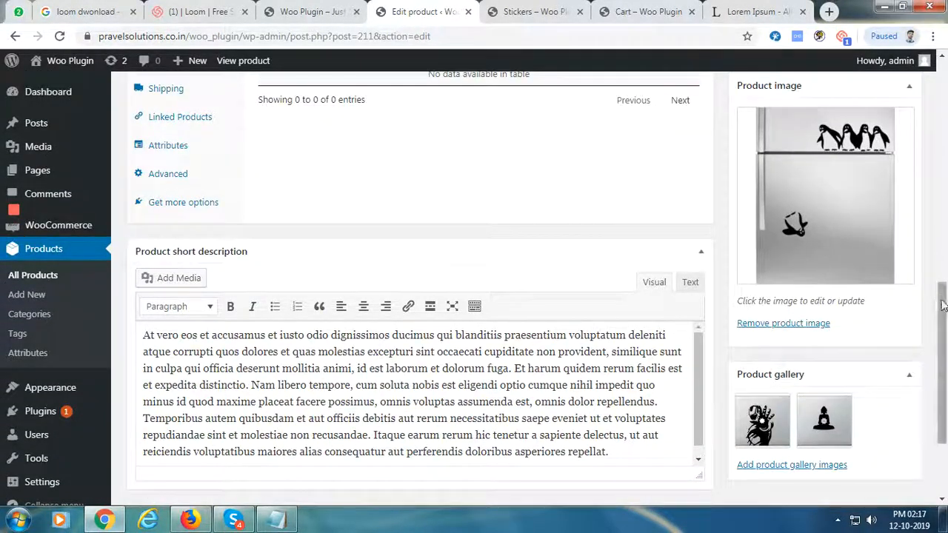
drag(942, 300, 942, 95)
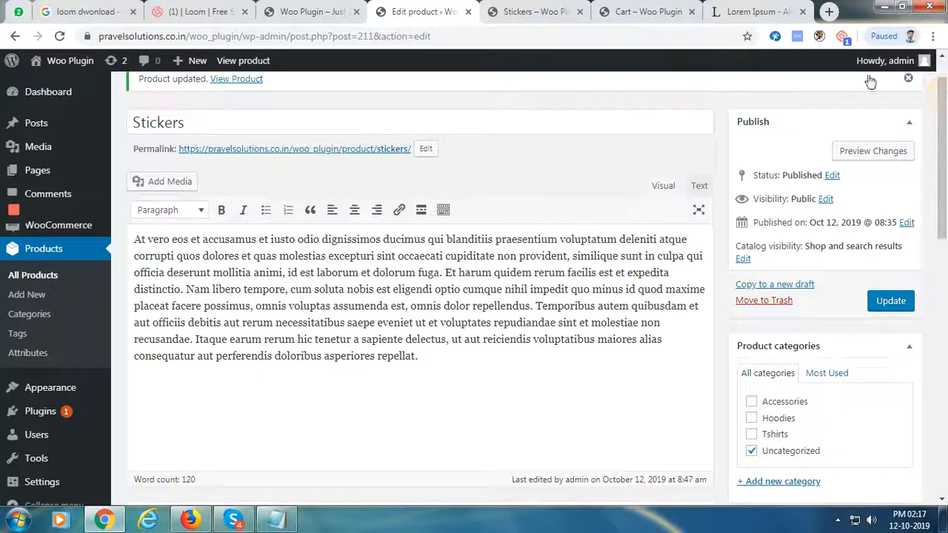
Choose Buy on the Stickers storefront page, reload it, and return to the product editor
click(532, 10)
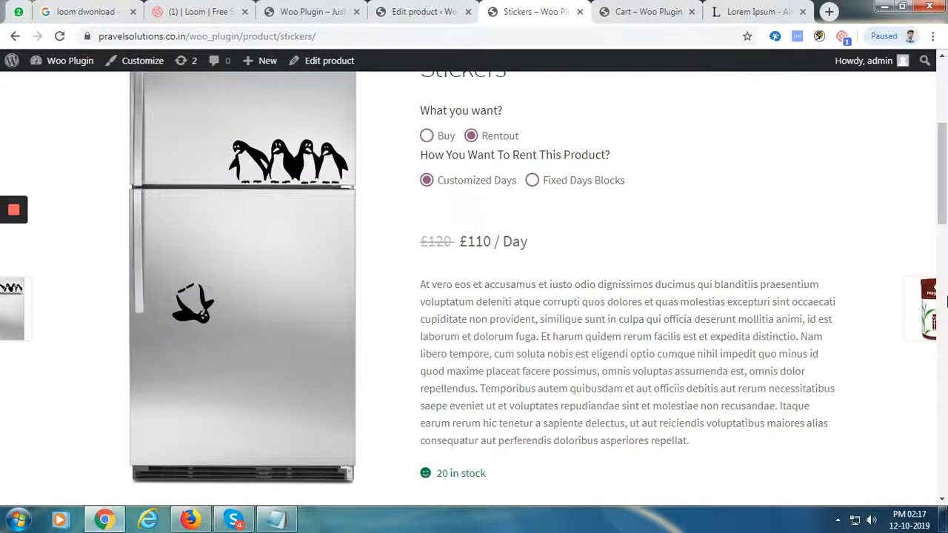
click(426, 136)
click(326, 35)
key(Return)
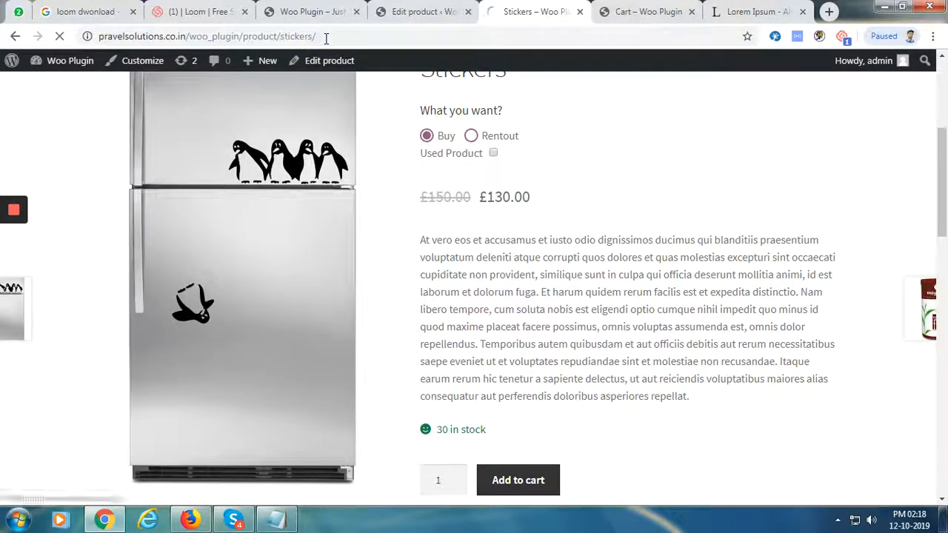
click(423, 14)
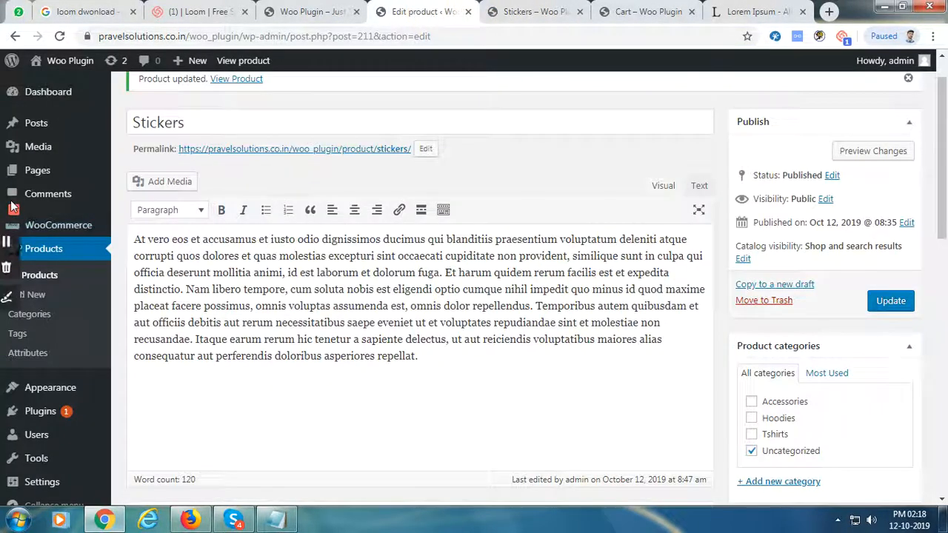
Open WooCommerce Settings down to Pickup Order Settings, with store pickup enabled
mouse_move(44, 225)
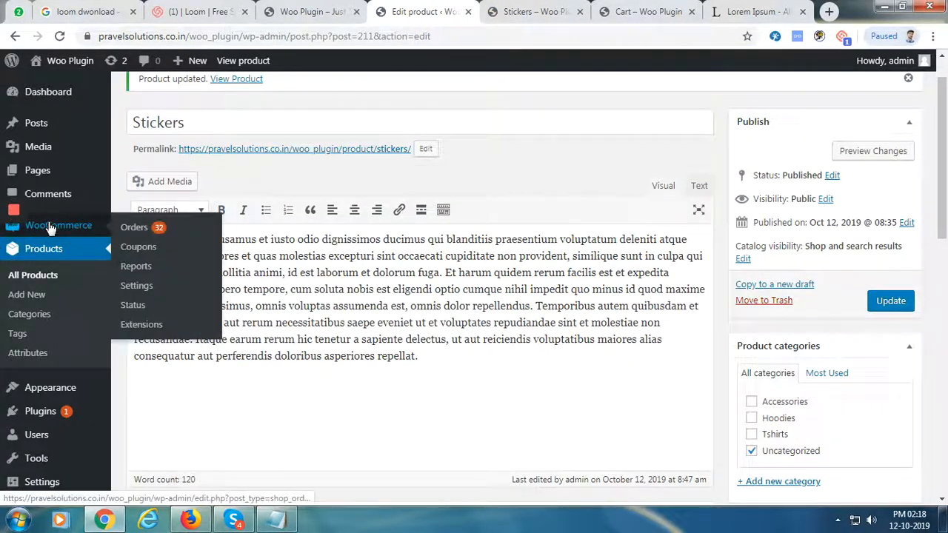
click(147, 289)
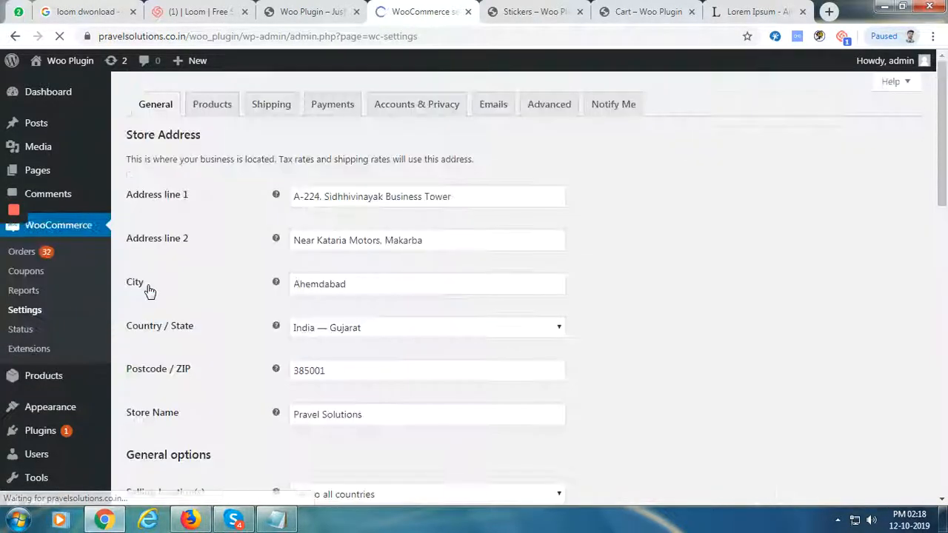
drag(945, 183, 931, 439)
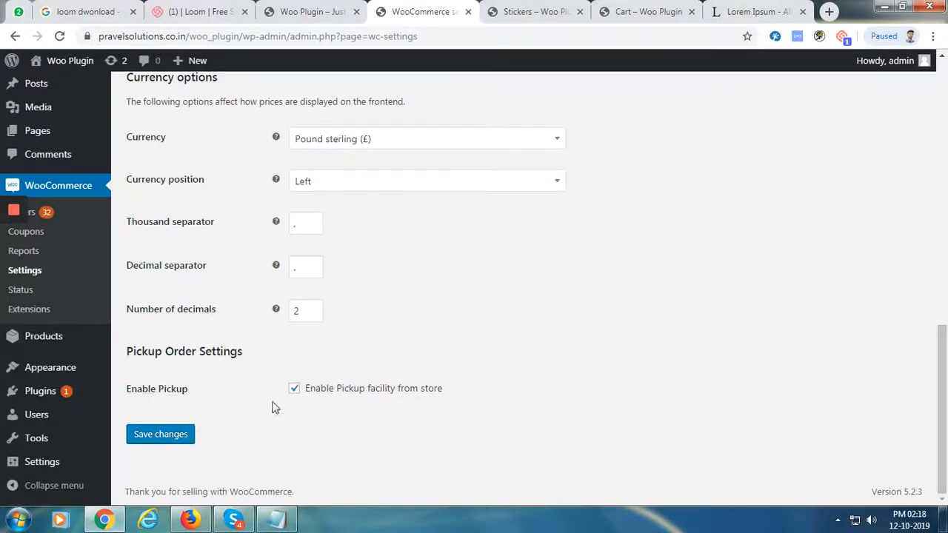
Add another Stickers item to the cart and proceed to checkout
click(554, 9)
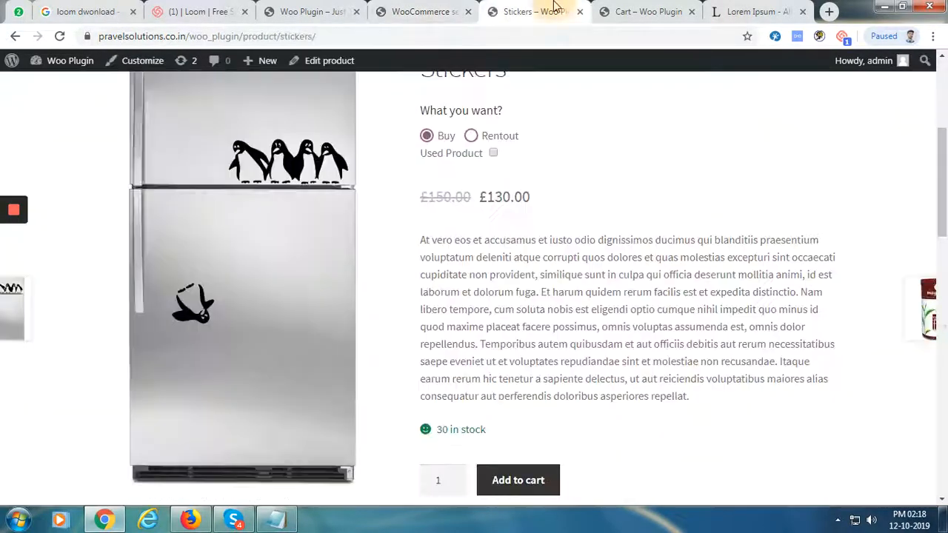
scroll(706, 364, down, 4)
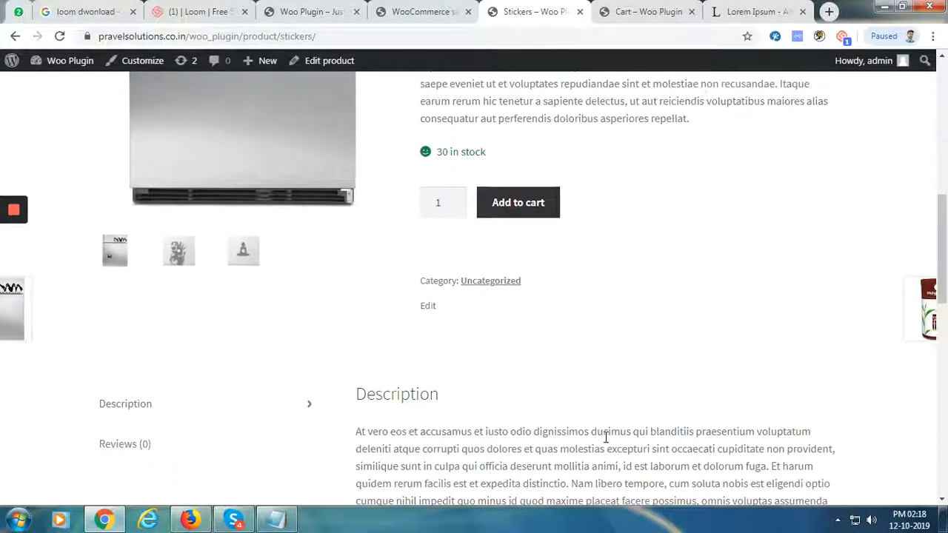
click(530, 205)
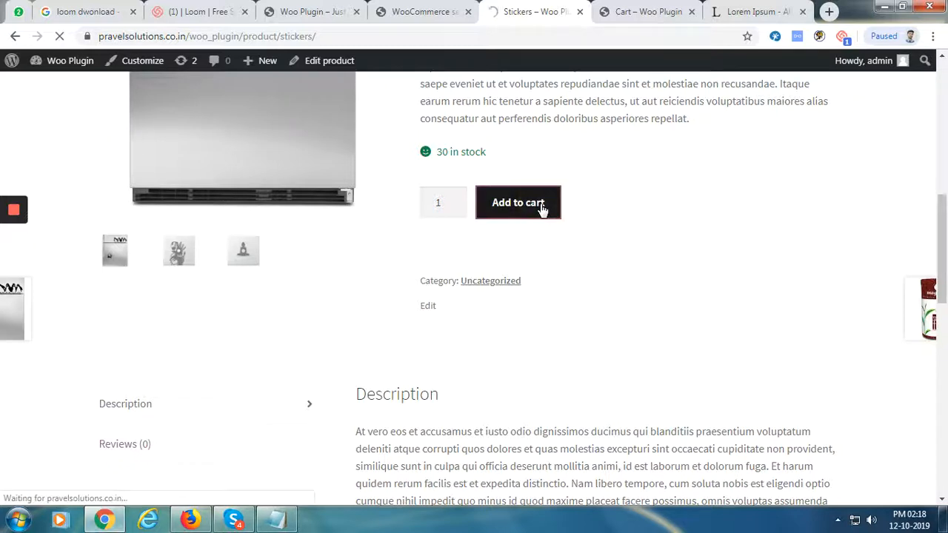
click(669, 19)
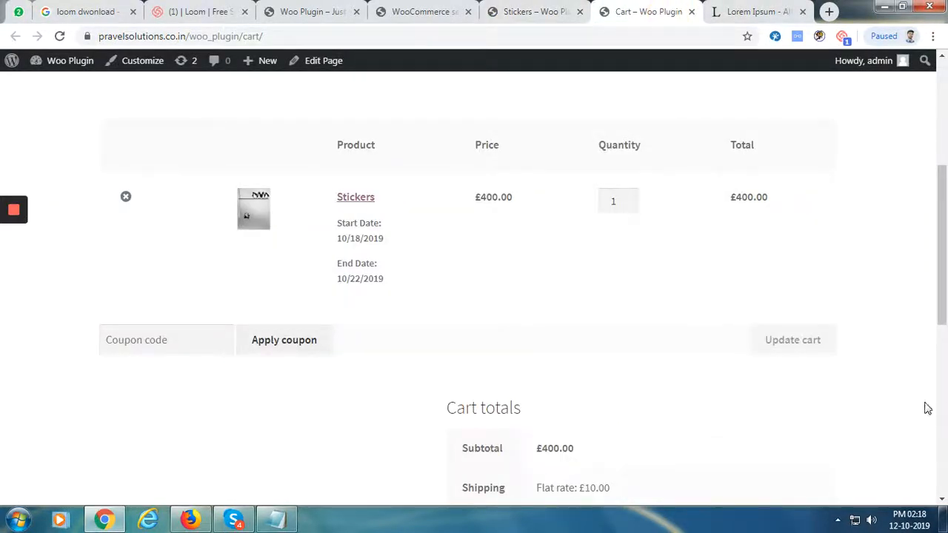
scroll(925, 408, down, 5)
scroll(607, 297, down, 1)
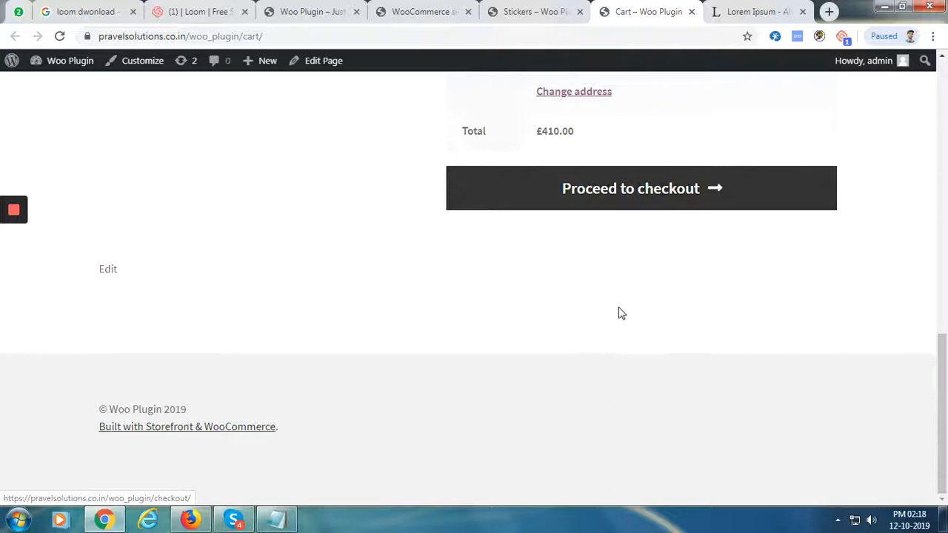
click(661, 190)
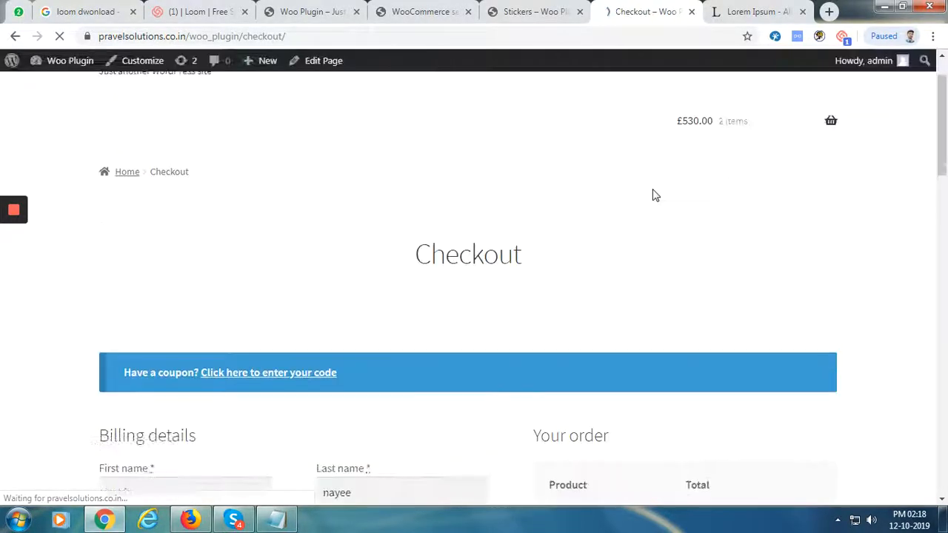
Choose Pickup Your Order From Store, accept the terms, and place the order
drag(944, 109, 942, 233)
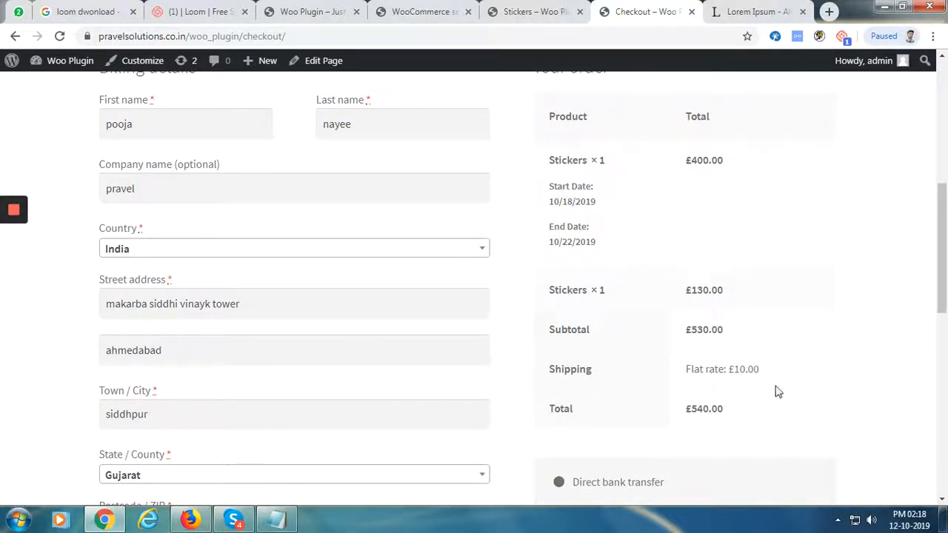
drag(939, 207, 910, 348)
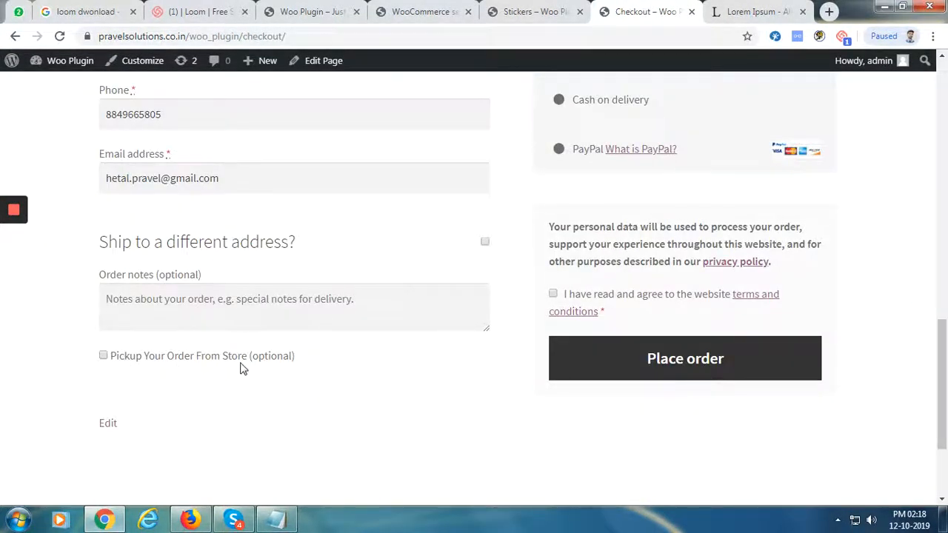
click(104, 357)
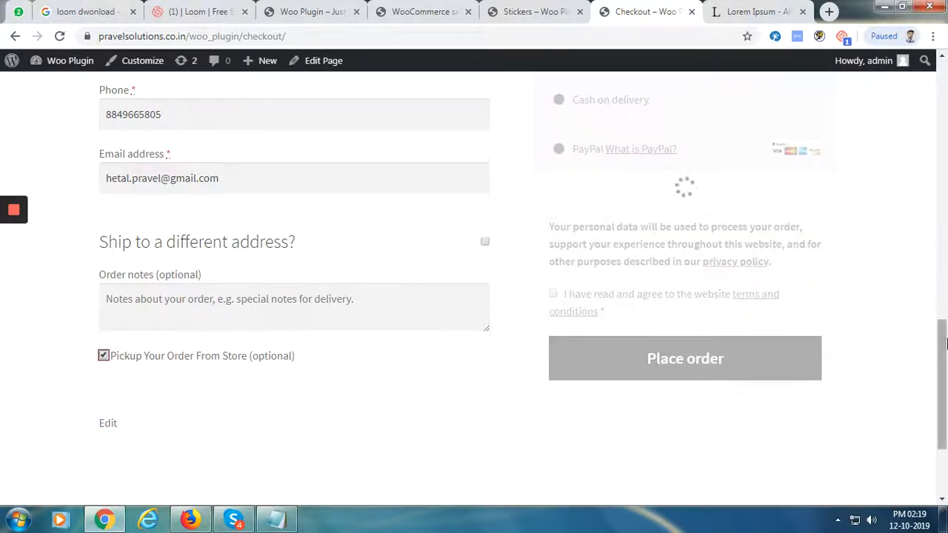
drag(942, 348, 945, 255)
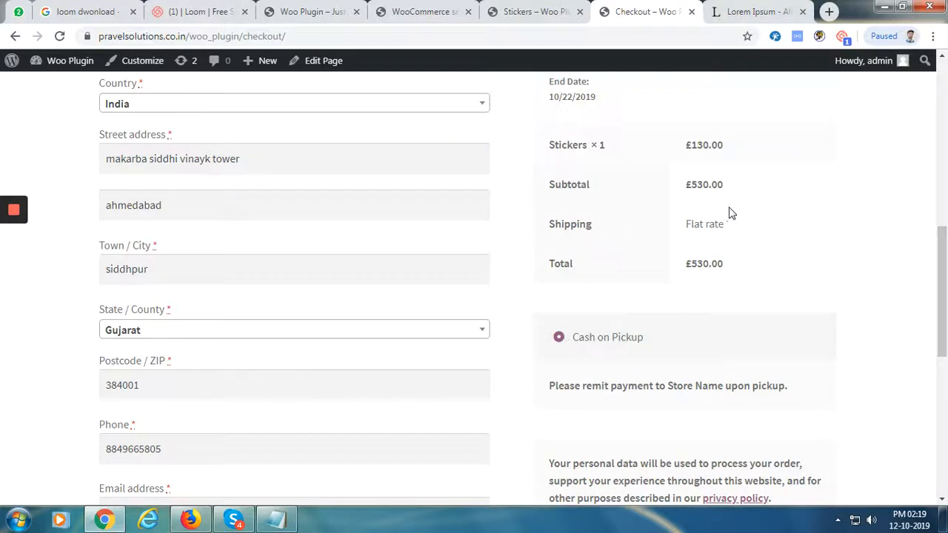
drag(938, 250, 934, 337)
click(567, 240)
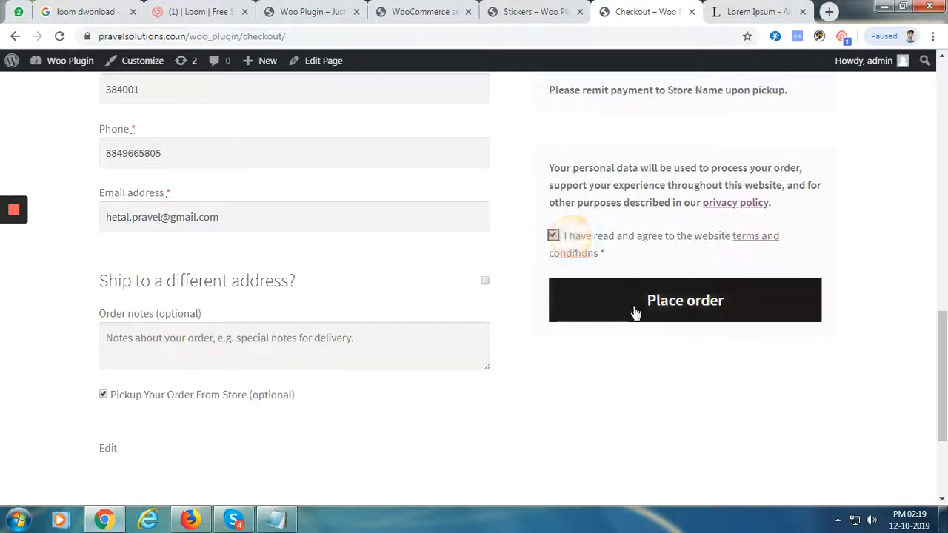
click(634, 311)
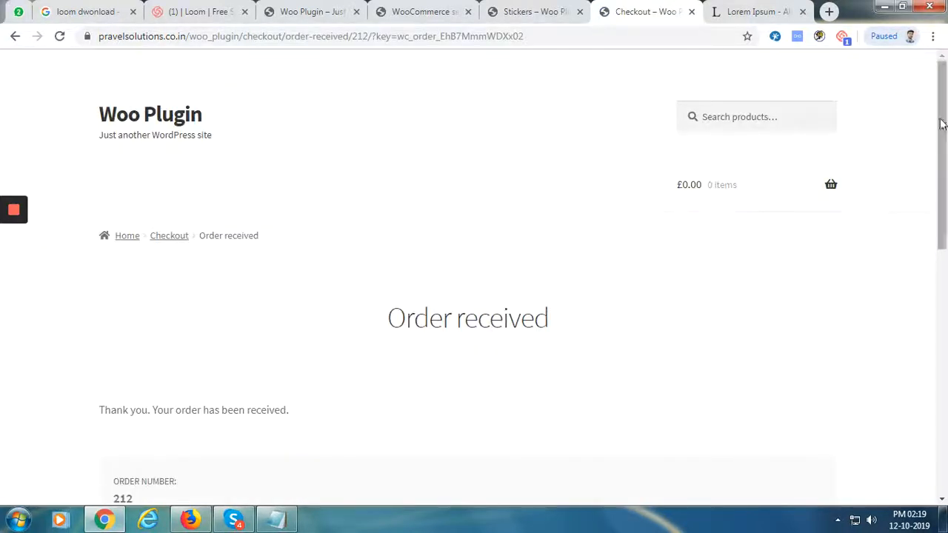
Review the £530.00 Cash on Pickup order's pickup address, cancelling printing, then return to Stickers
drag(942, 126, 931, 376)
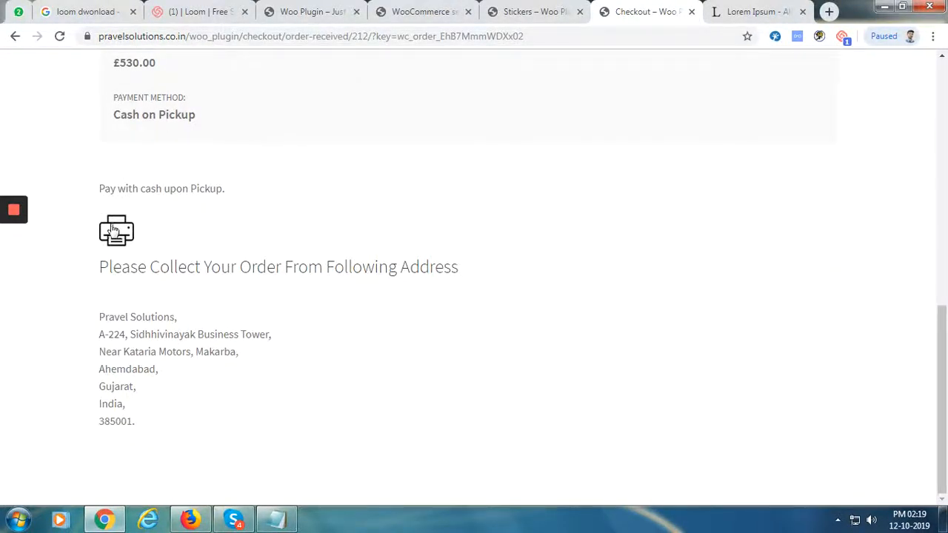
click(112, 234)
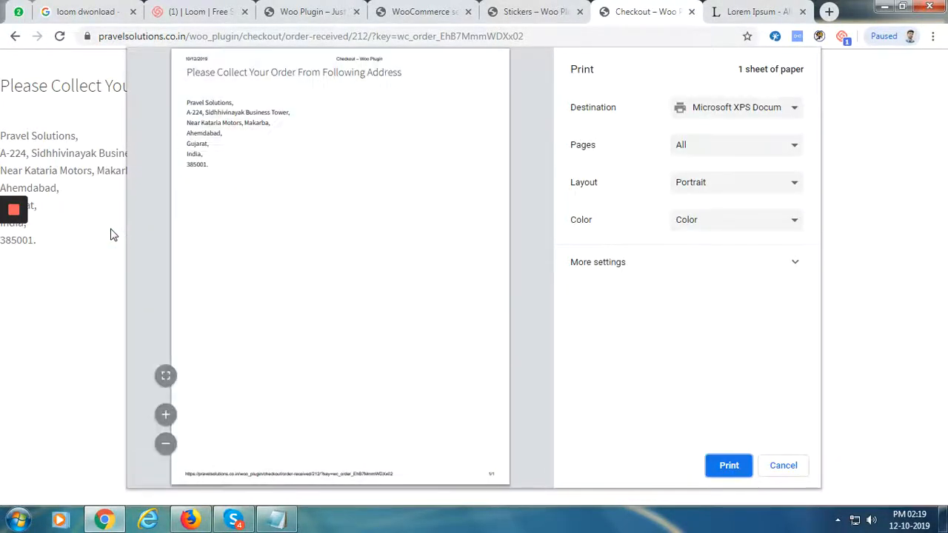
click(796, 470)
click(532, 11)
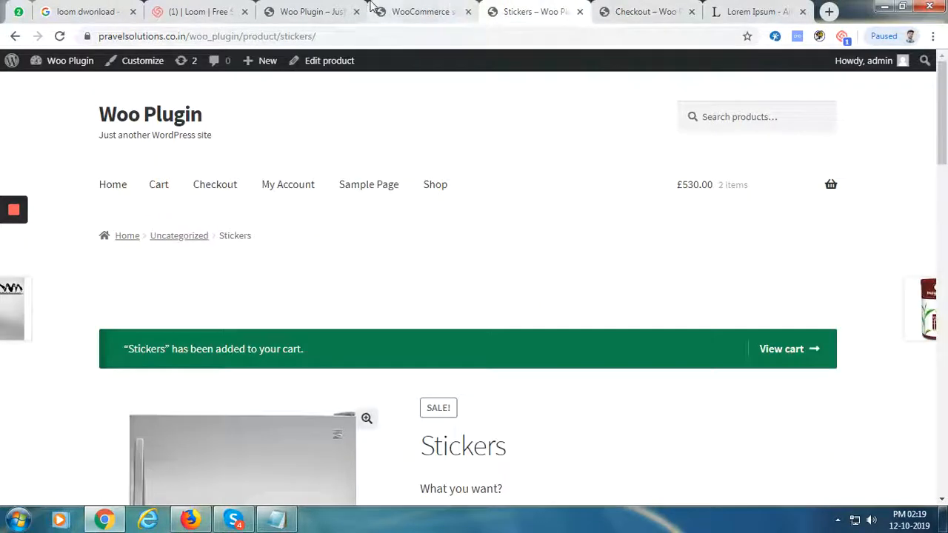
click(372, 7)
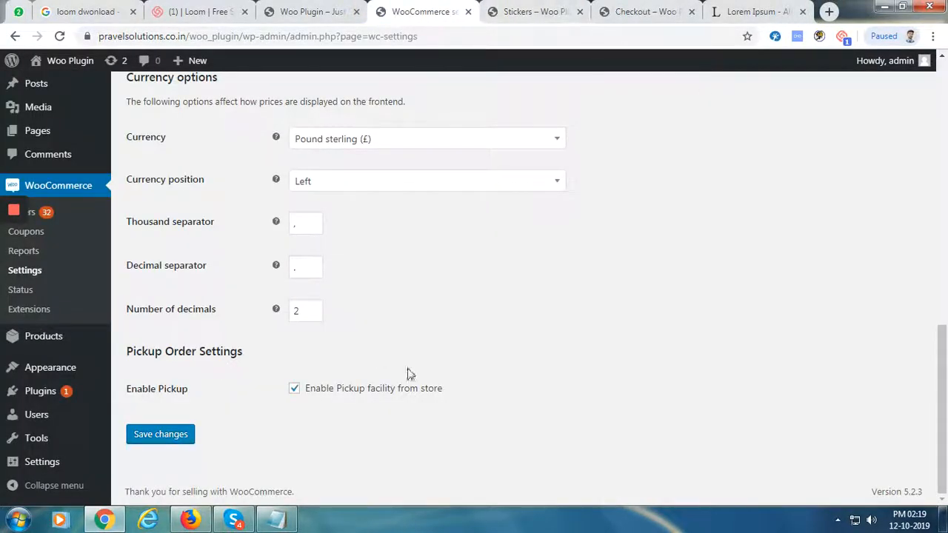
Toggle Notify Me notification mail off and on, reviewing the Buy and Rent back-in-stock email templates
drag(945, 401, 945, 137)
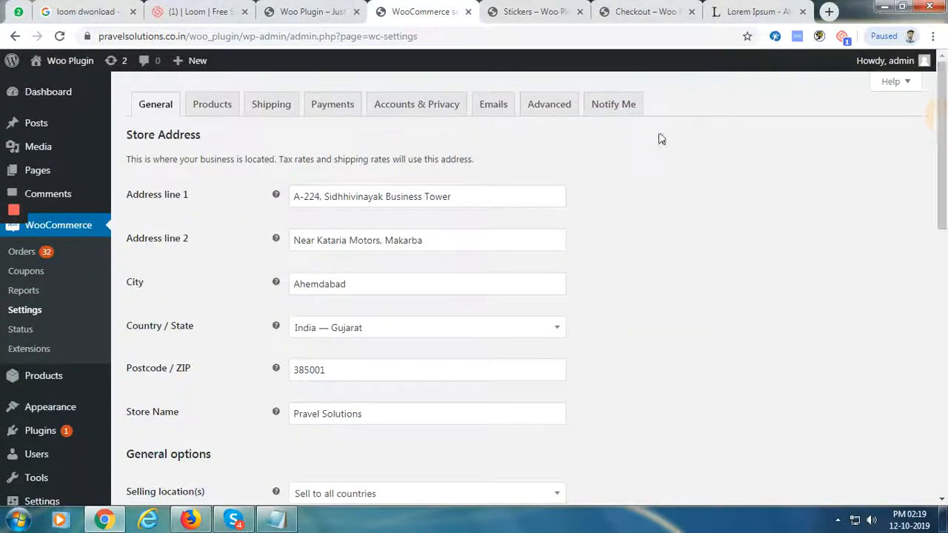
click(605, 104)
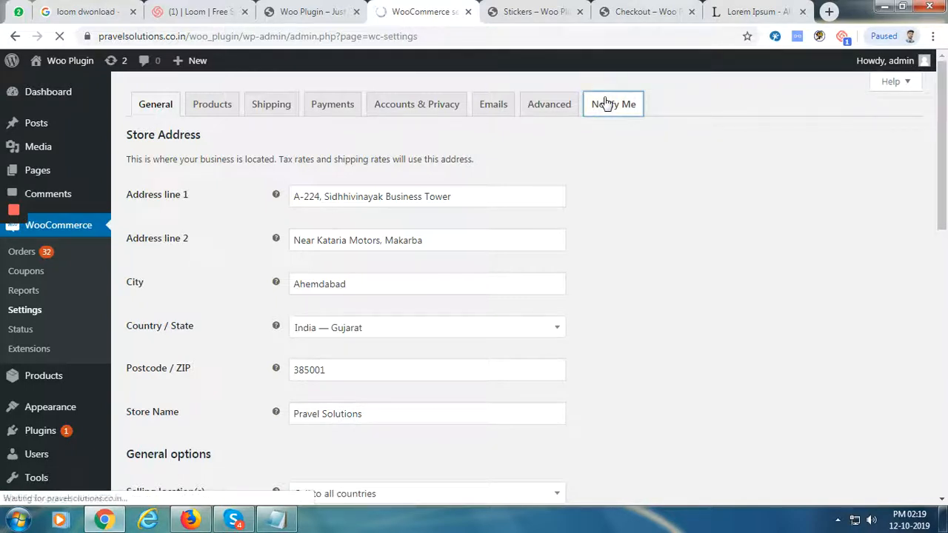
click(294, 173)
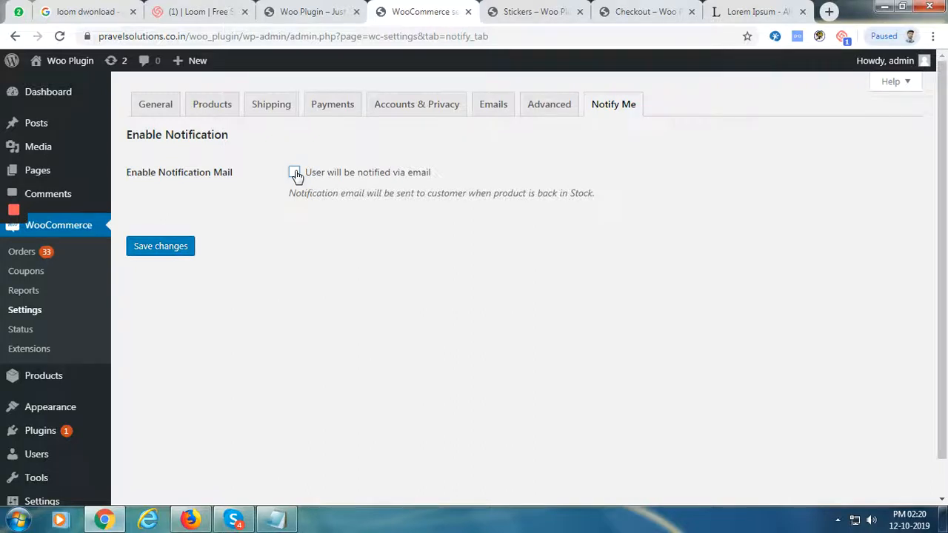
click(295, 173)
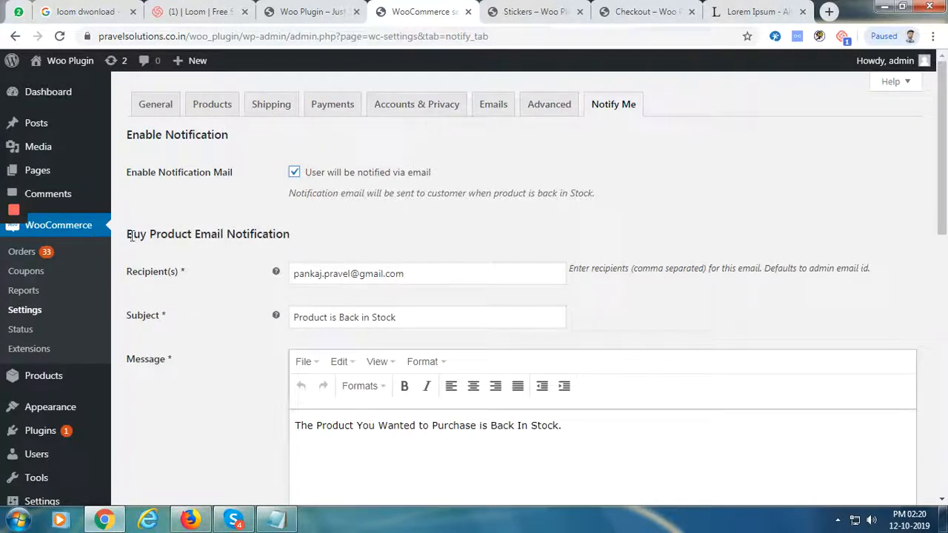
drag(941, 238, 940, 486)
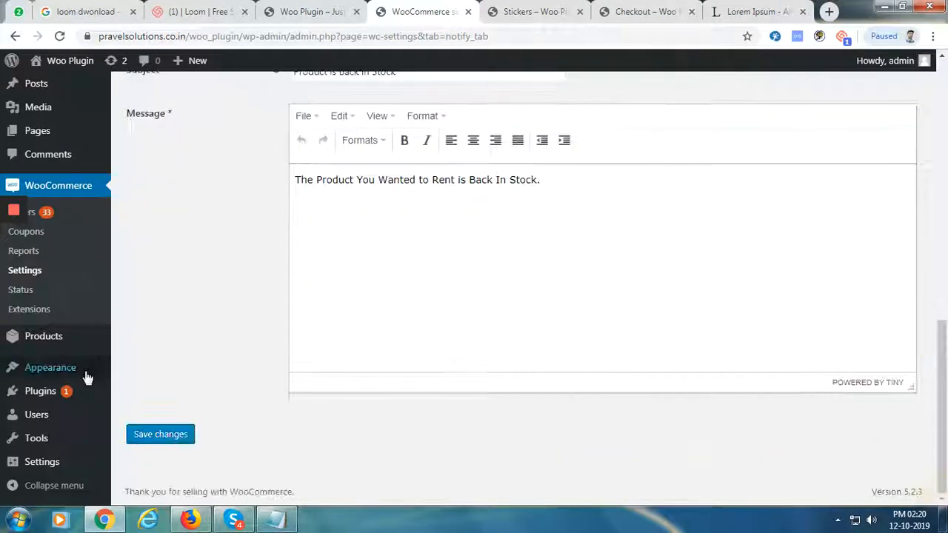
click(538, 13)
Reload the Stickers product page fresh without resubmitting the earlier form data
click(400, 35)
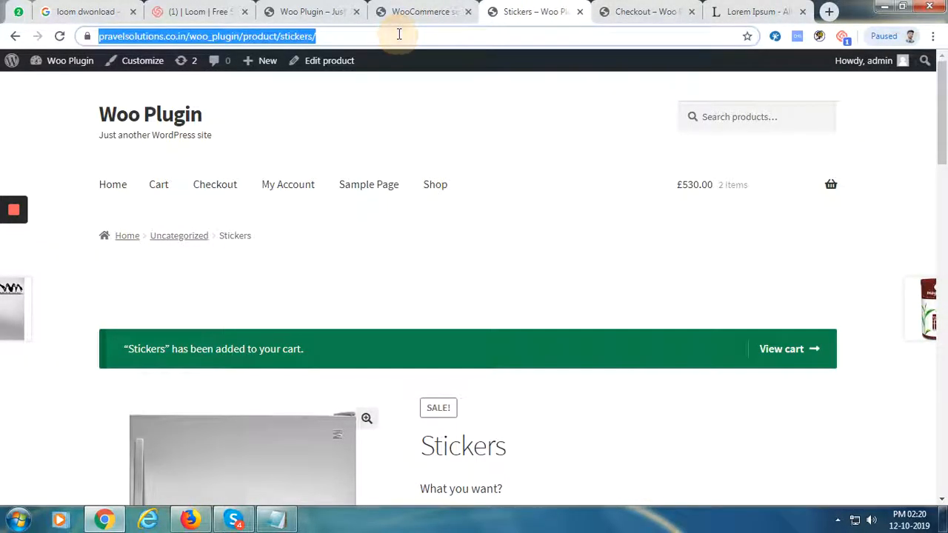
text(.)
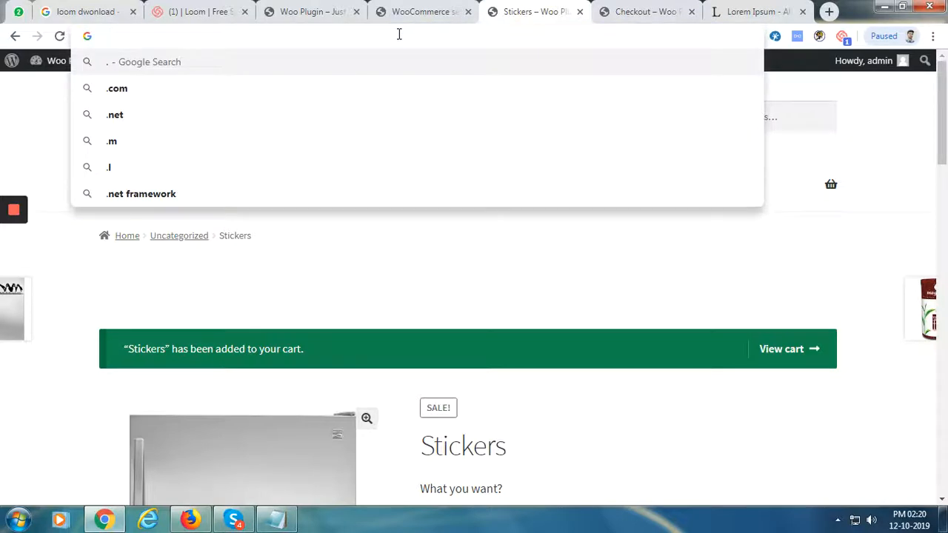
key(BackSpace)
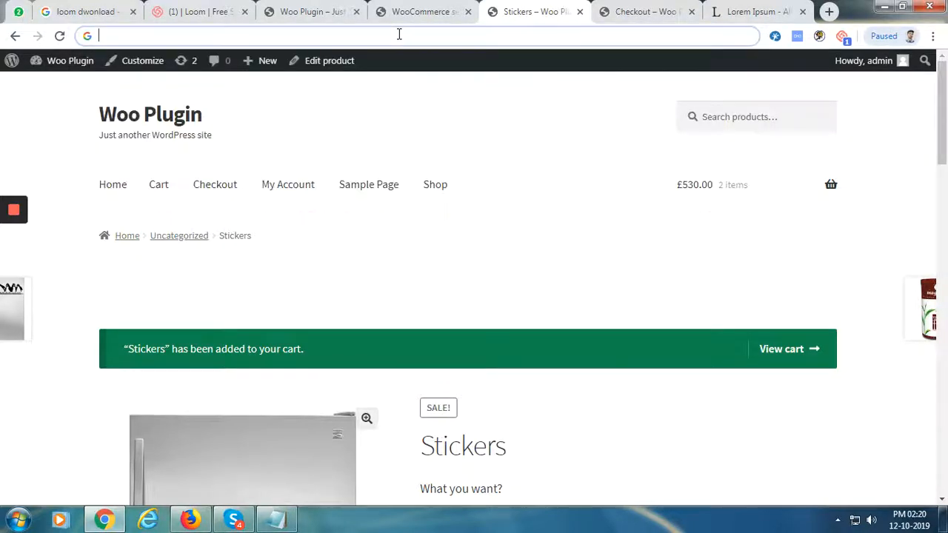
click(60, 37)
click(609, 144)
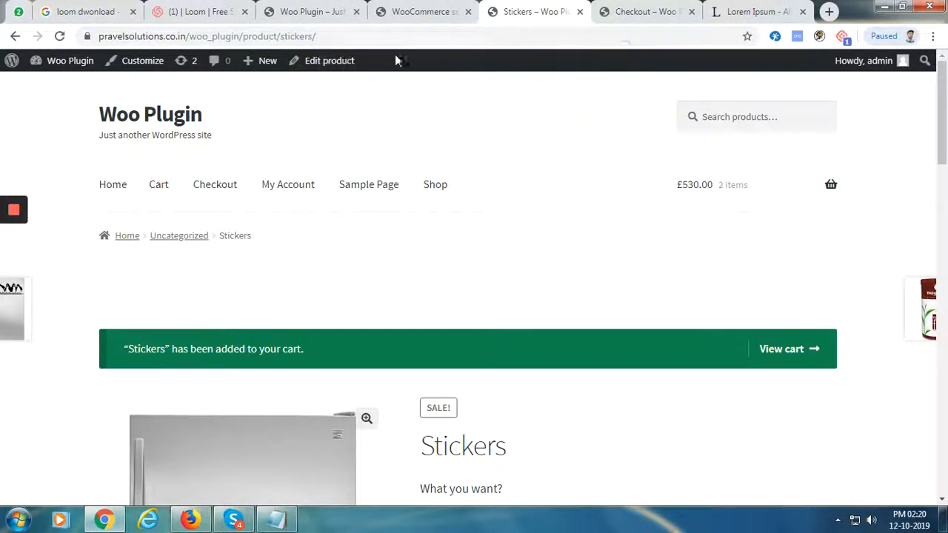
click(387, 34)
key(Return)
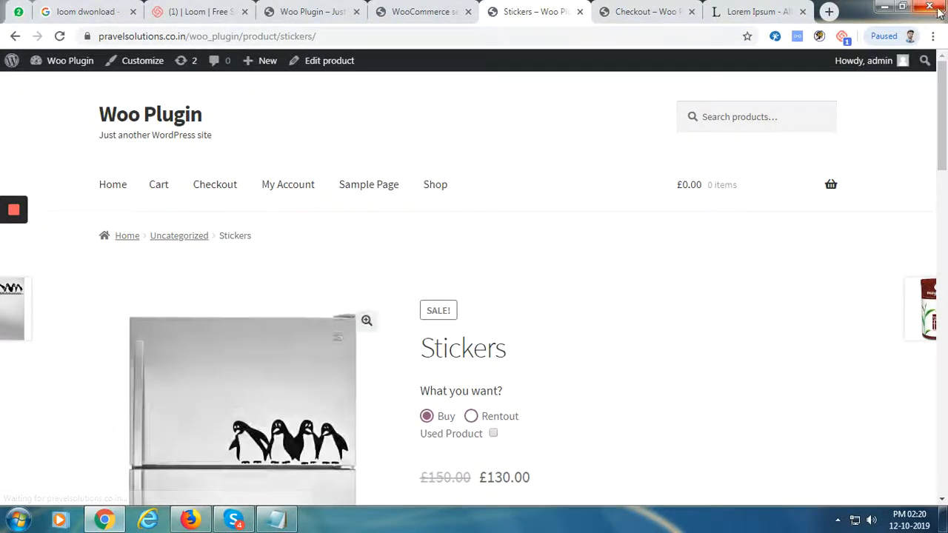
drag(944, 114, 944, 152)
Choose Rentout for Stickers and check the availability notice and rental date calendar
click(472, 136)
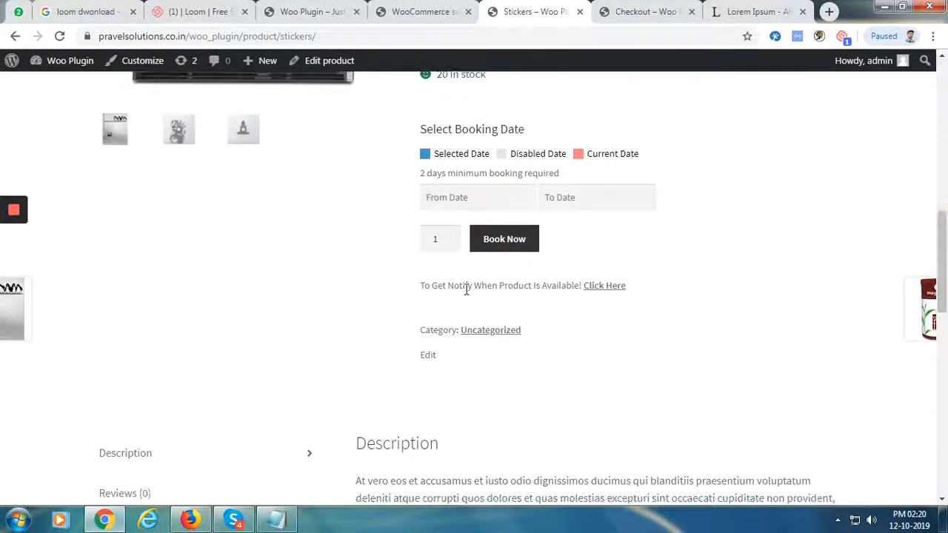
drag(421, 285, 633, 296)
click(770, 280)
click(437, 199)
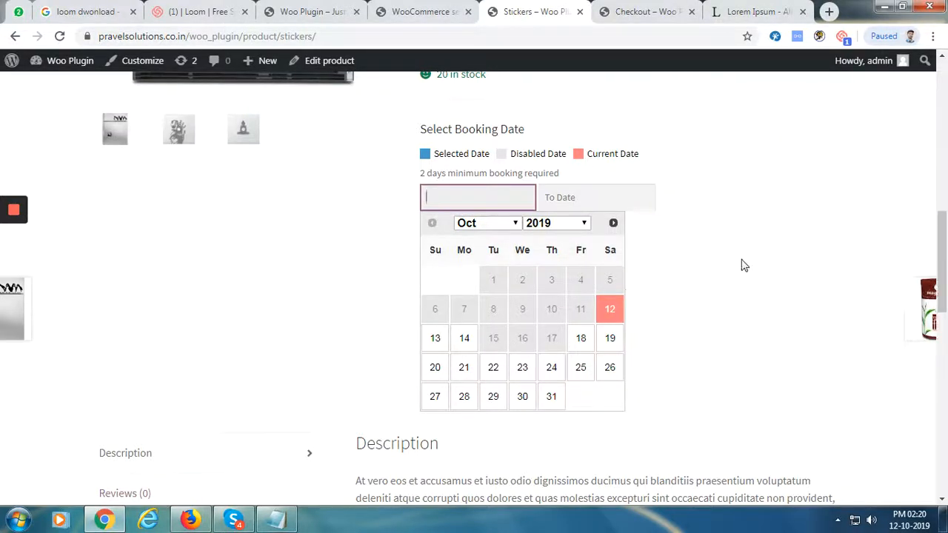
click(746, 191)
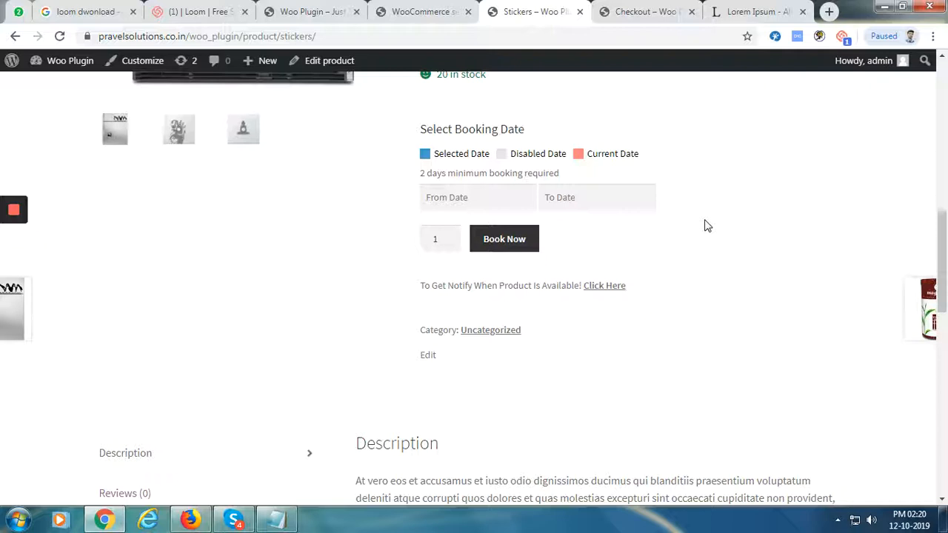
Register the prefilled e-mail for Stickers restock notification with Notify Me
click(615, 286)
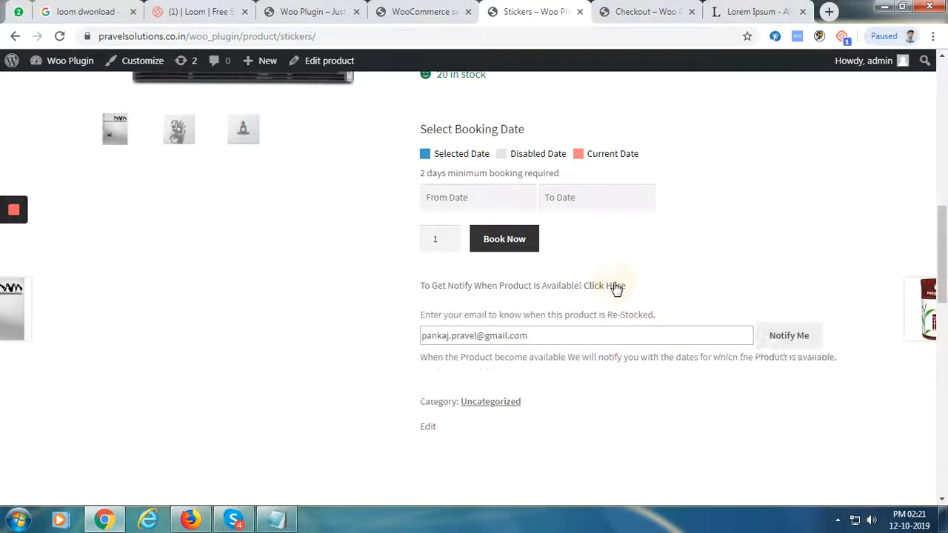
click(448, 337)
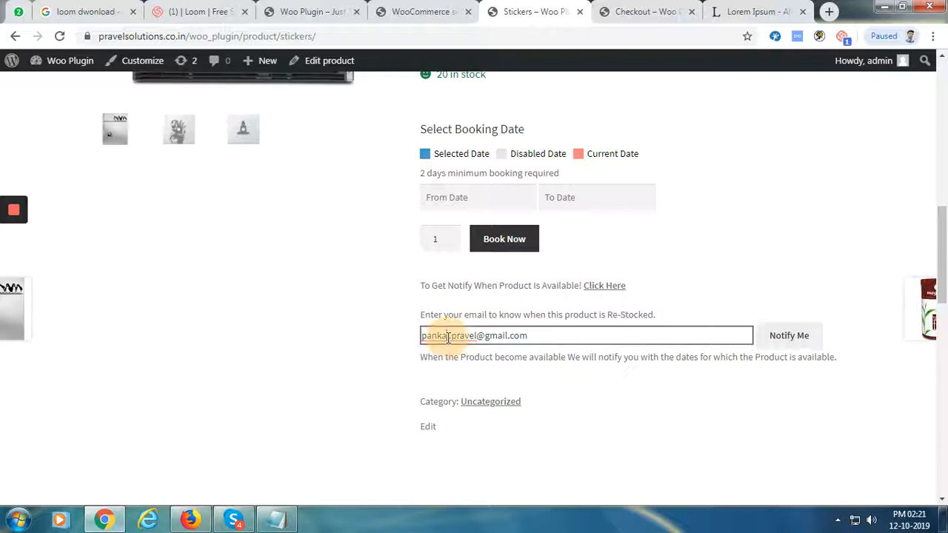
drag(448, 335, 417, 350)
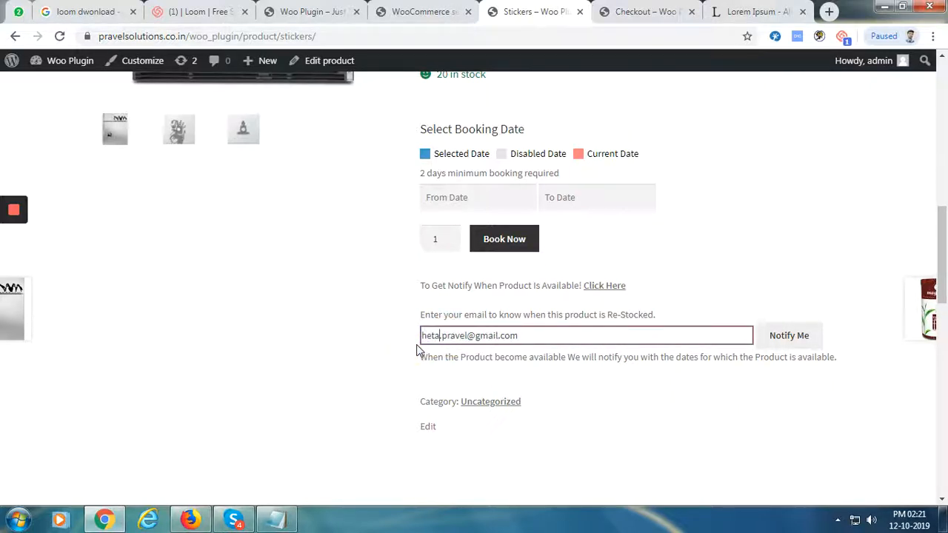
click(781, 347)
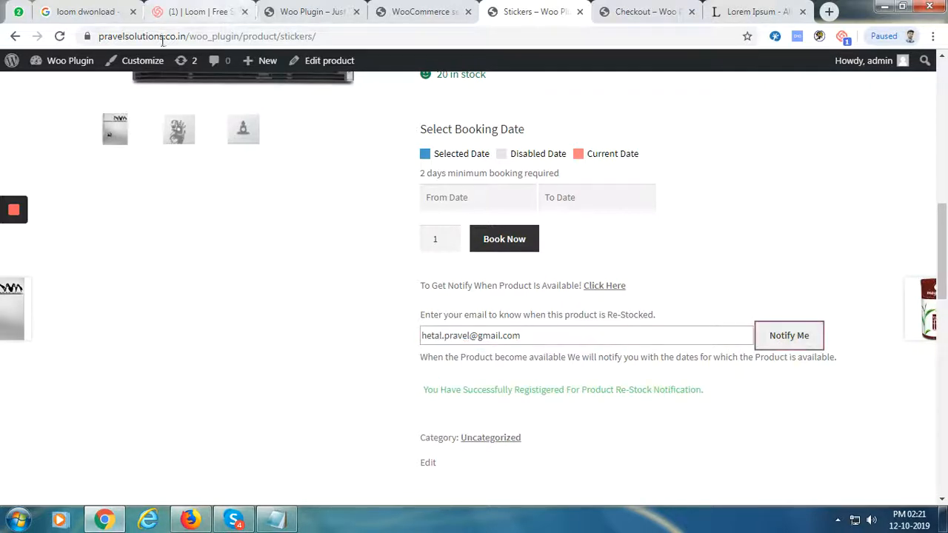
Reload the page, select Rentout again and reopen the restock notification form
click(59, 36)
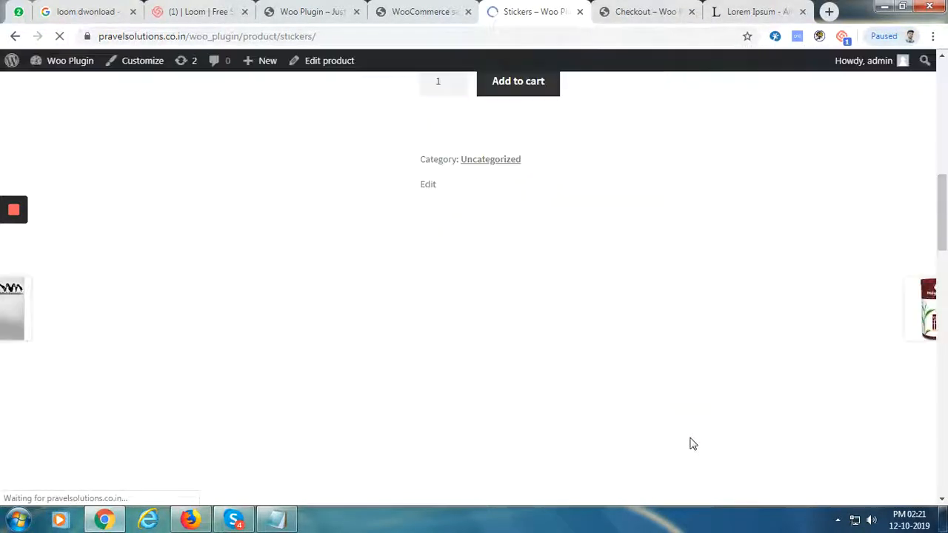
scroll(605, 292, down, 7)
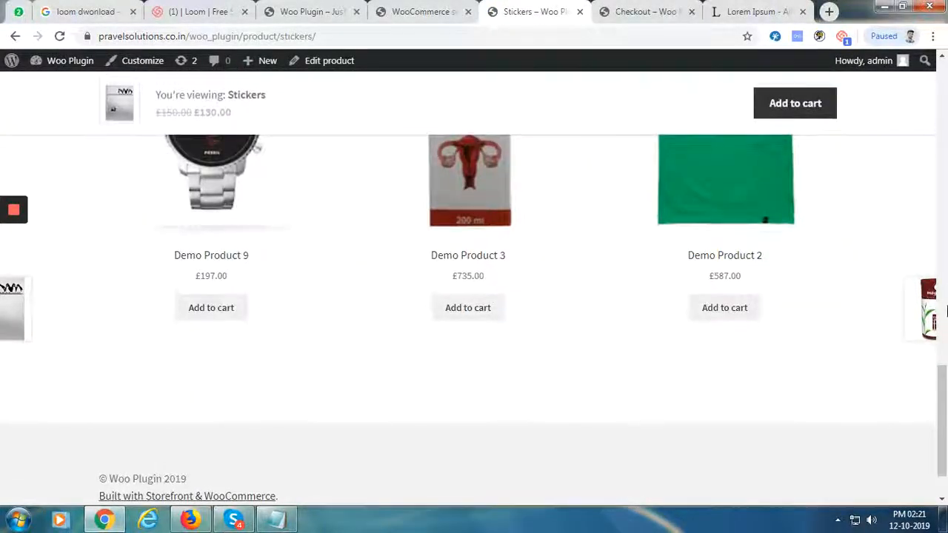
drag(943, 367, 943, 125)
click(474, 151)
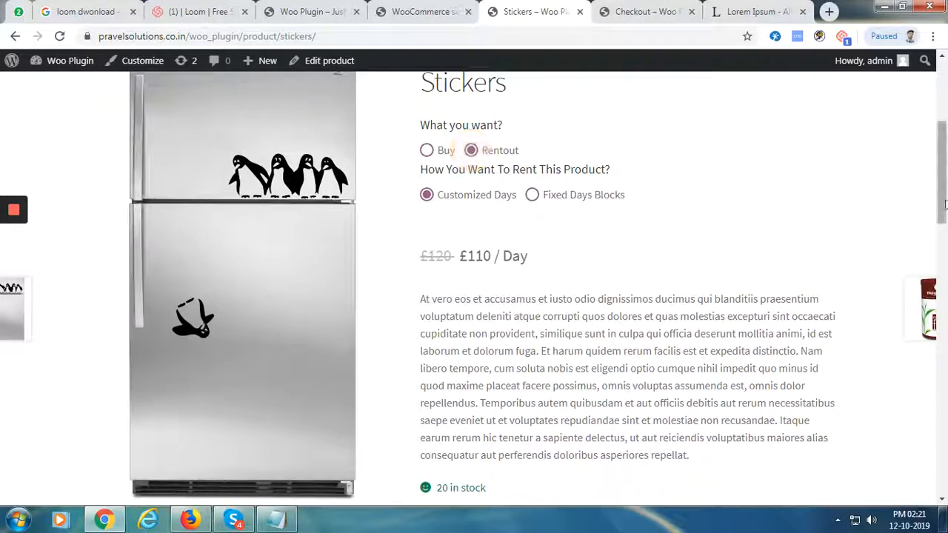
drag(943, 210, 942, 317)
click(602, 202)
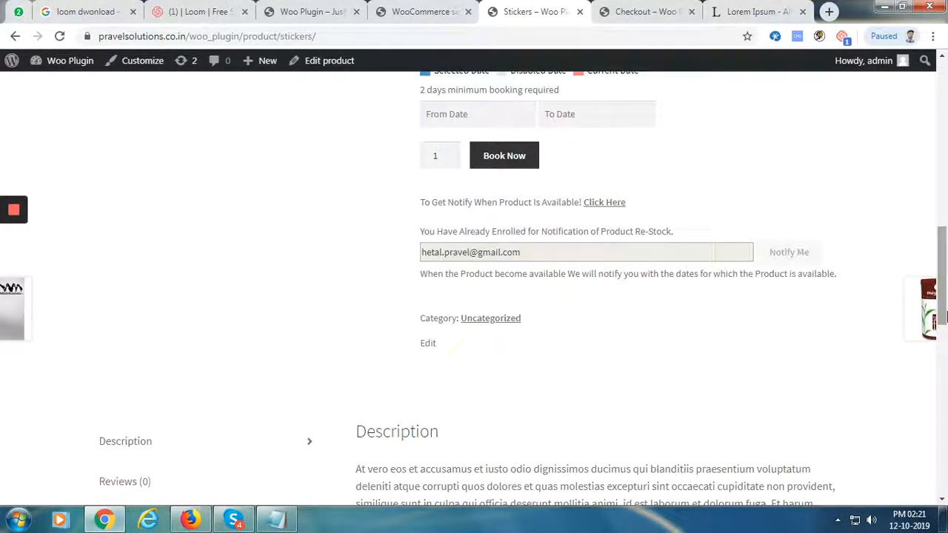
scroll(406, 283, up, 4)
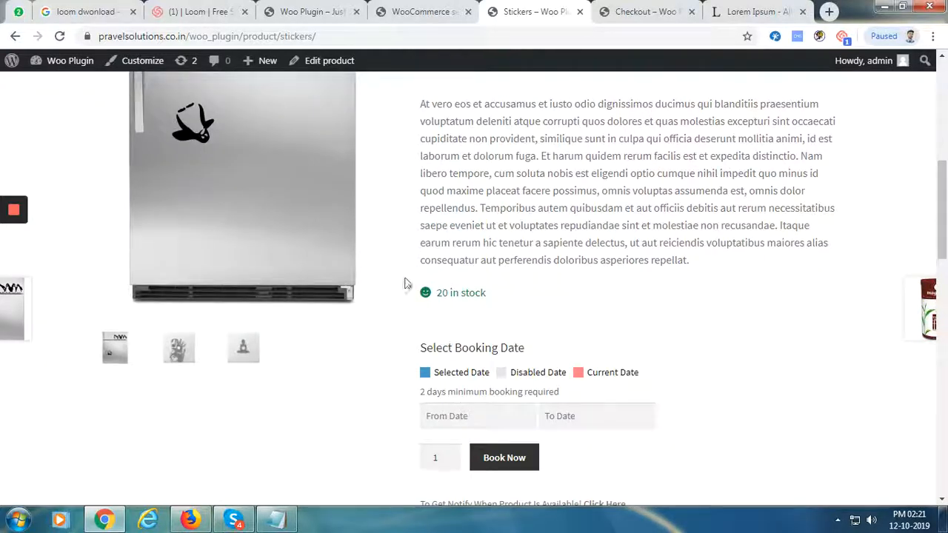
Open the Stickers Edit Product admin-bar link in a new tab and switch to it
click(430, 10)
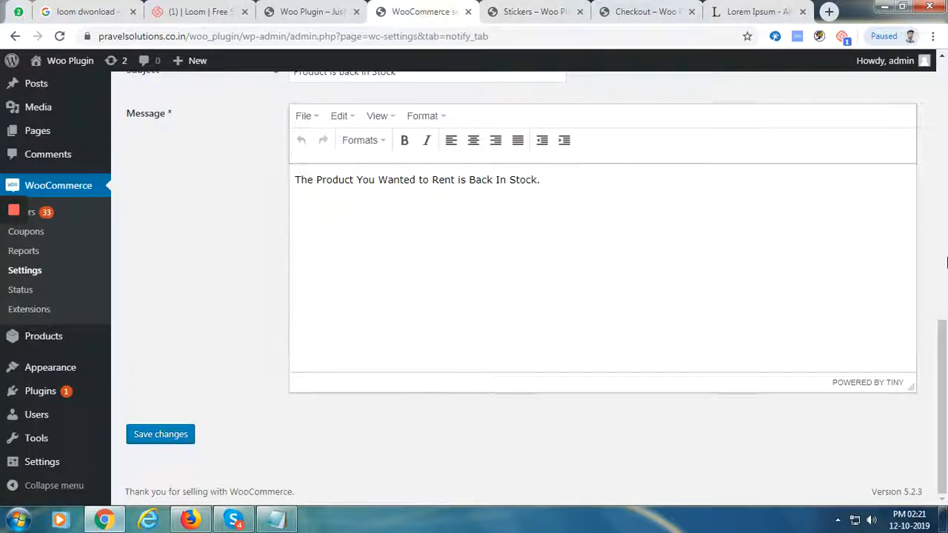
click(552, 11)
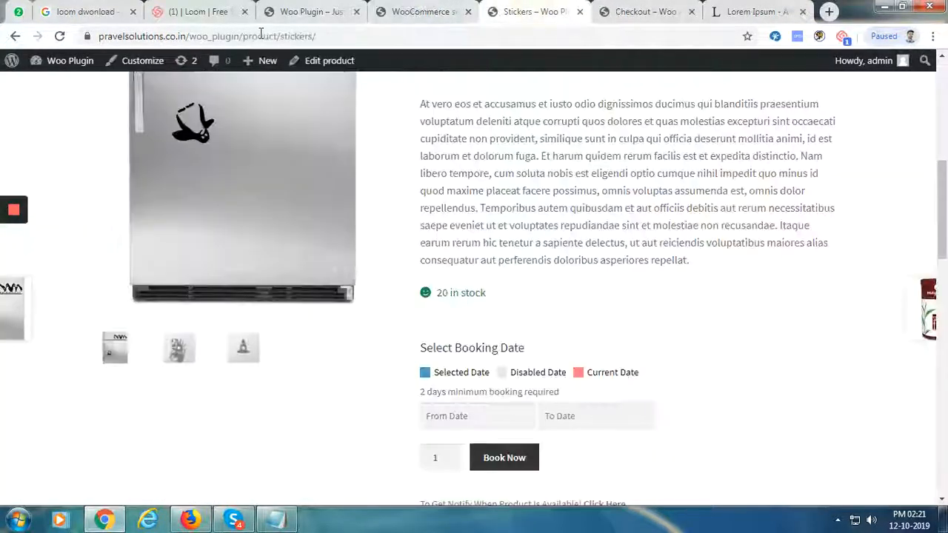
right_click(321, 67)
click(345, 72)
click(585, 11)
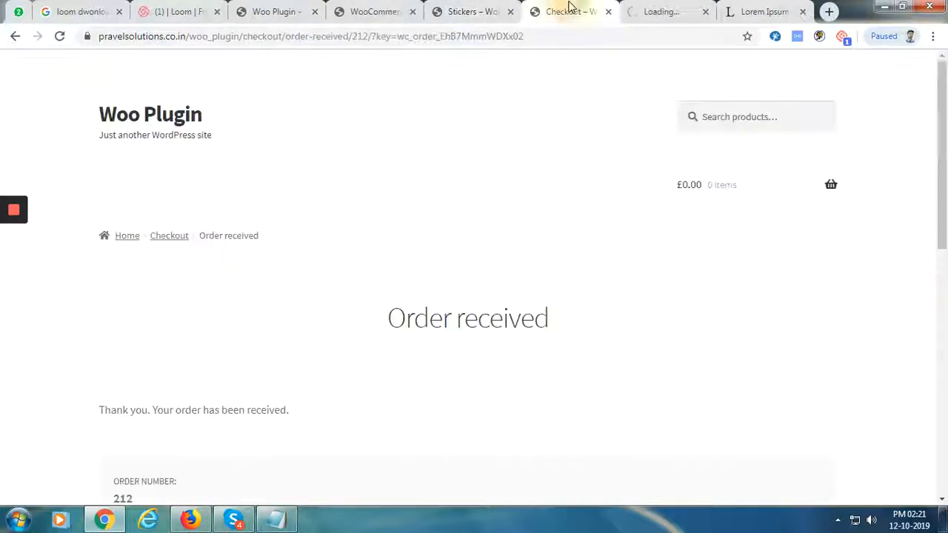
click(637, 9)
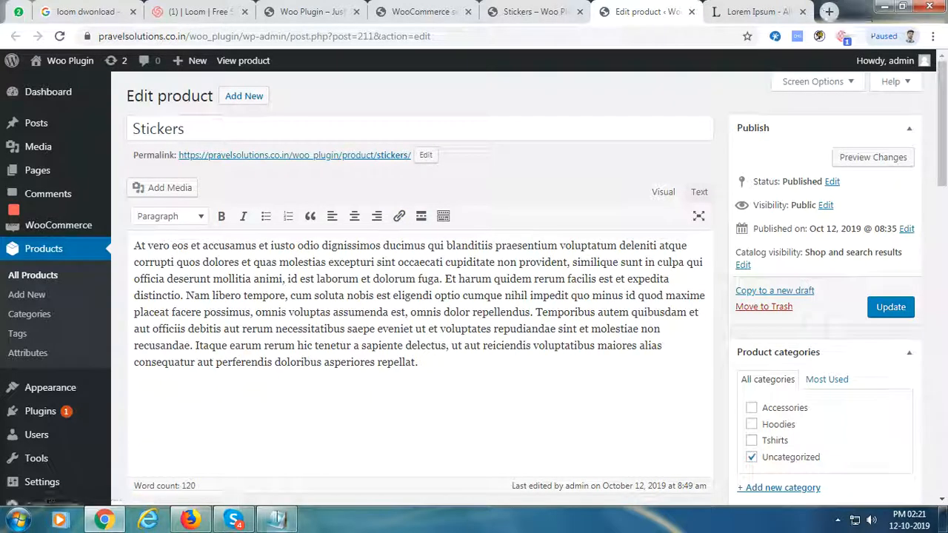
Open Gmail in a new incognito Chrome window
key(ctrl+shift+n)
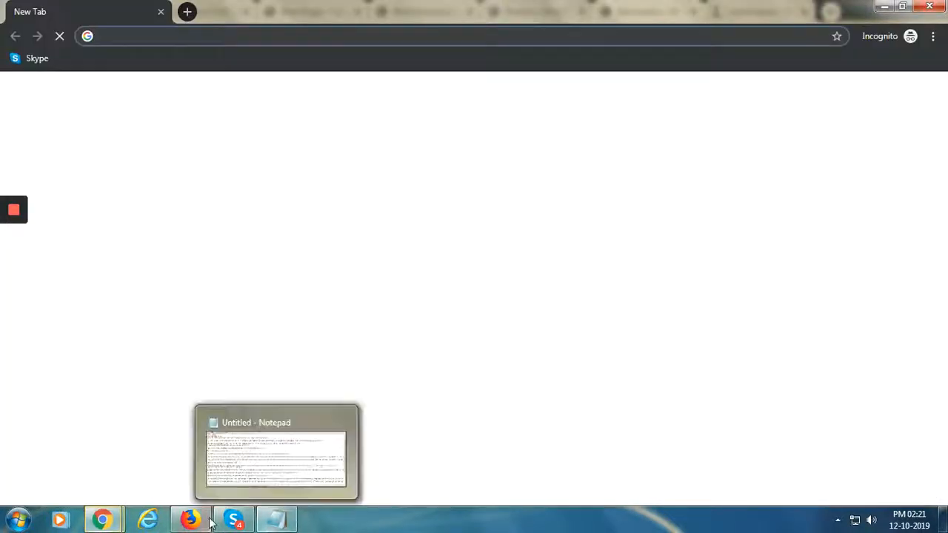
text(gmail)
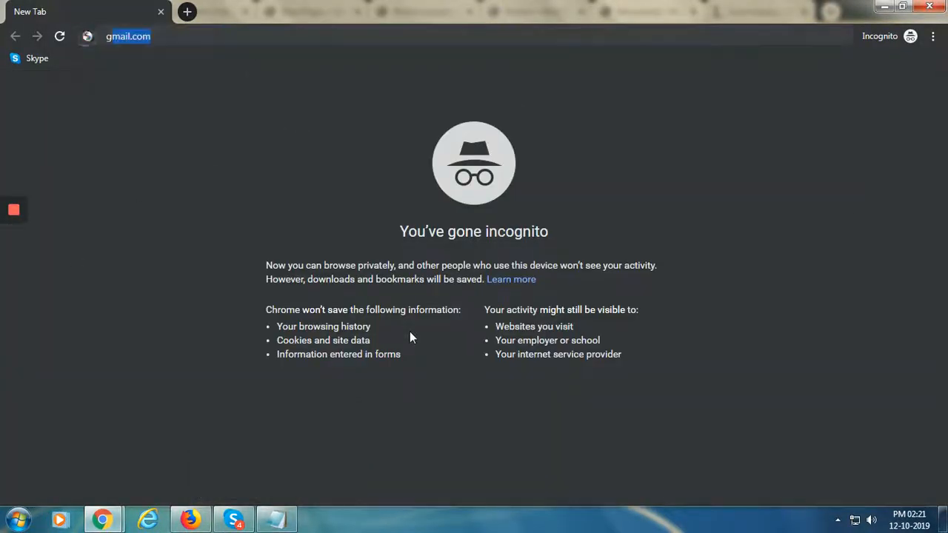
key(Return)
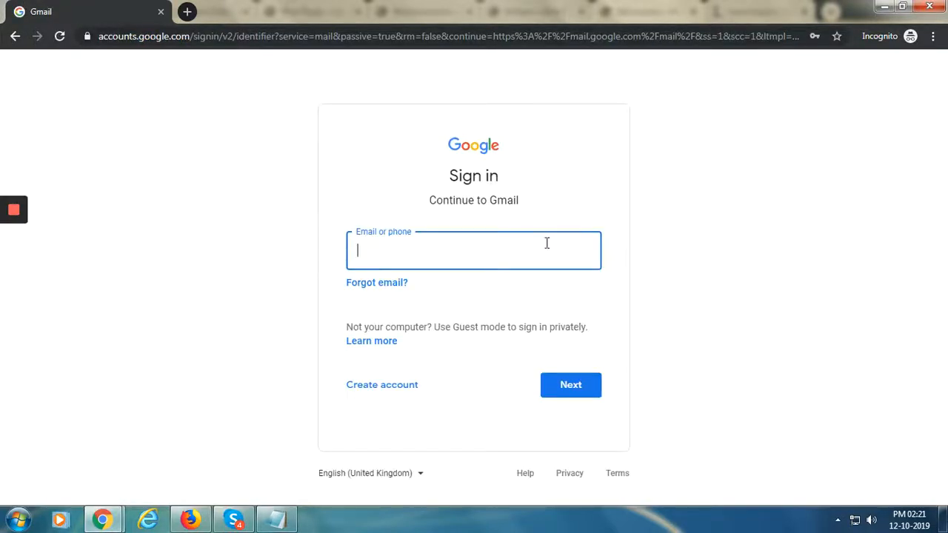
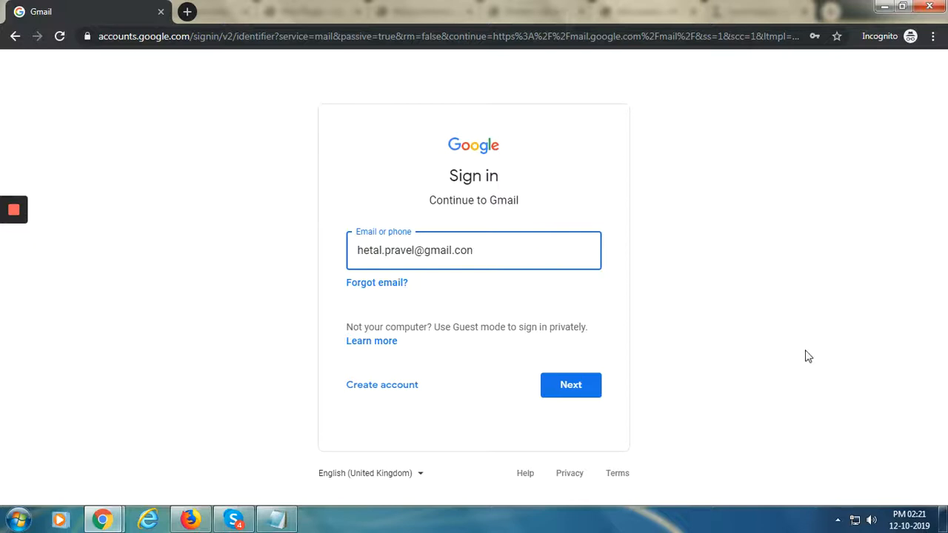
Enter the saved account's e-mail from autofill and continue to the password step
click(546, 386)
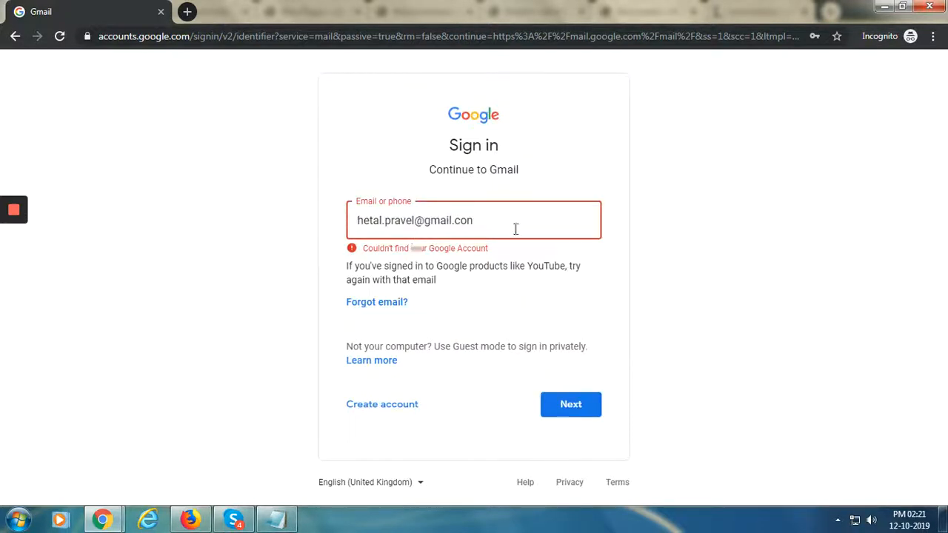
click(481, 224)
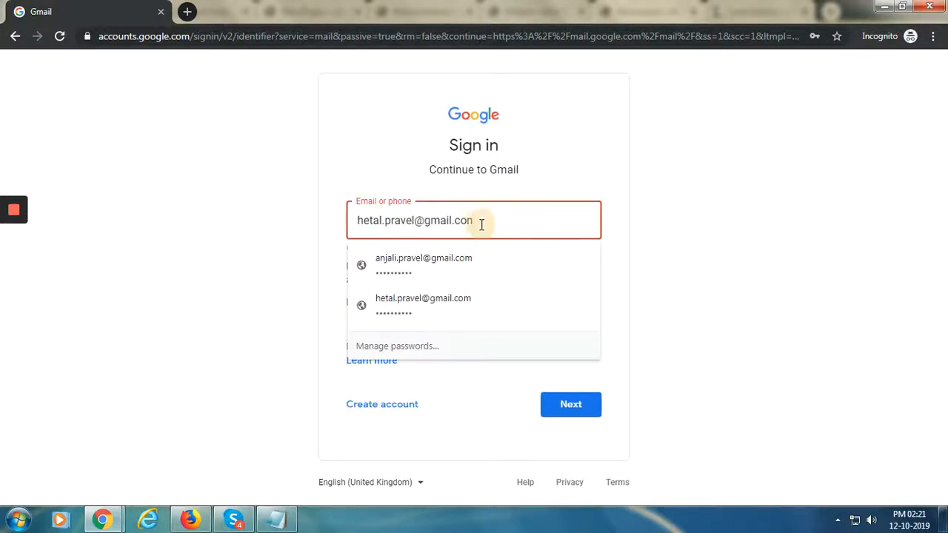
click(481, 222)
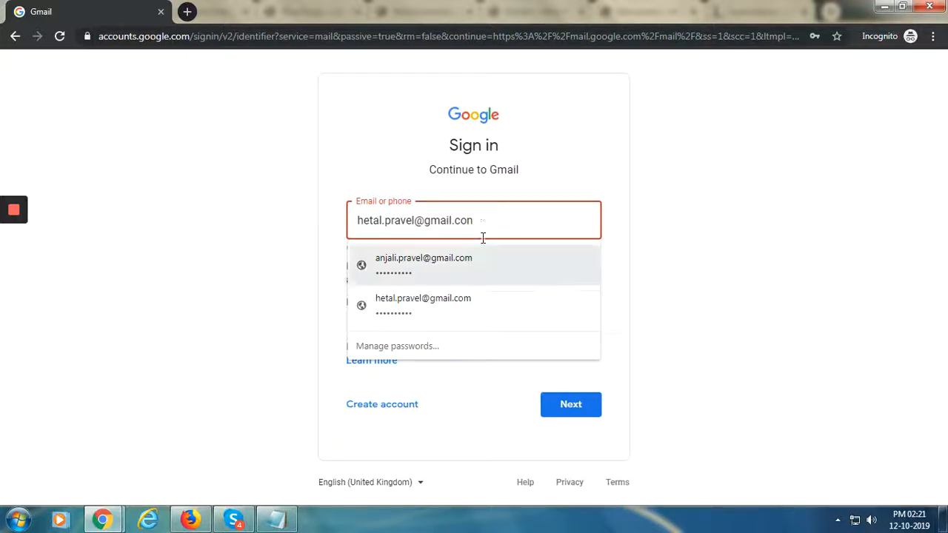
click(450, 302)
click(561, 407)
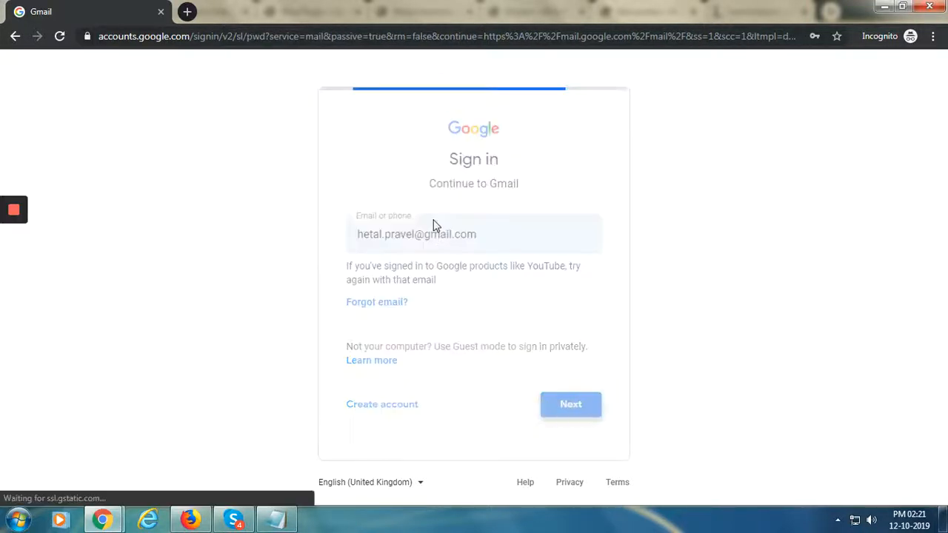
Sign in and read the Woo Plugin order email's £530.00 total, Cash on Pickup and pickup address
click(578, 335)
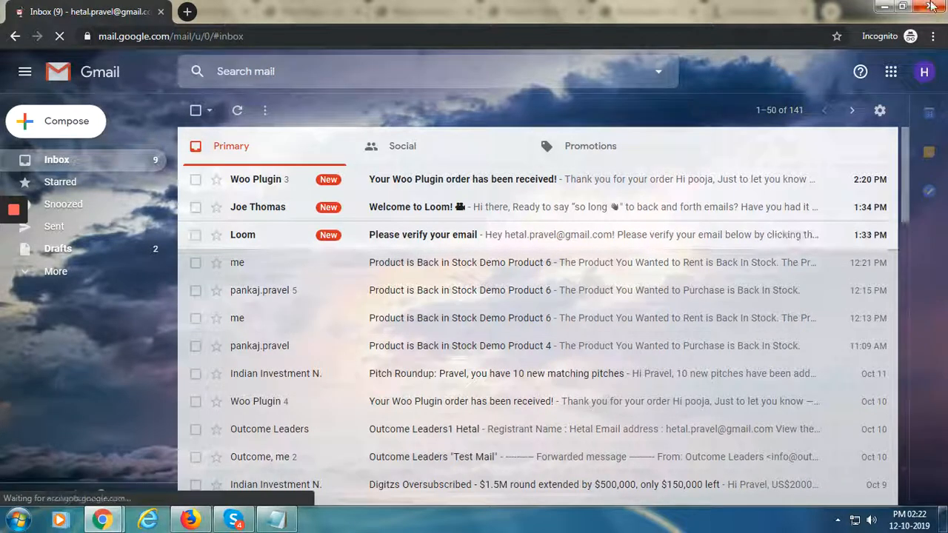
click(666, 187)
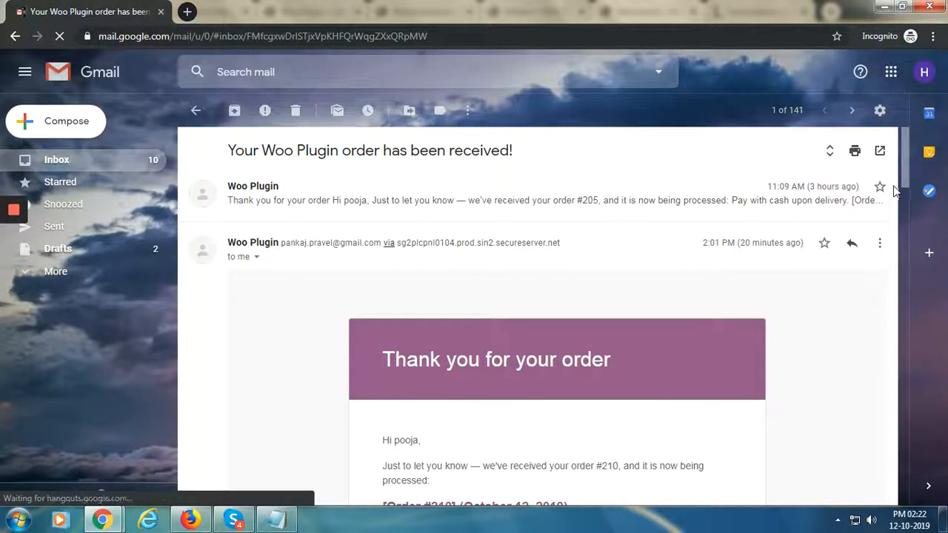
drag(906, 180, 905, 419)
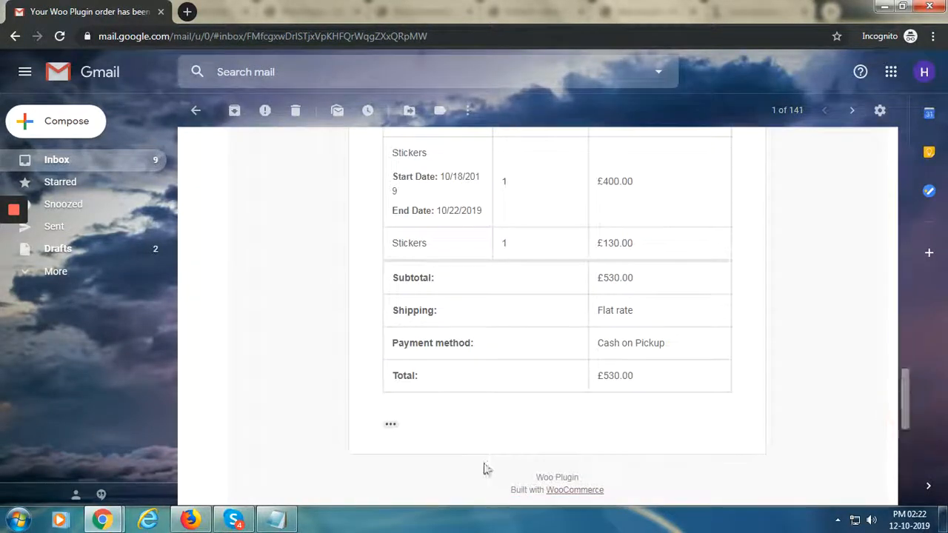
click(390, 427)
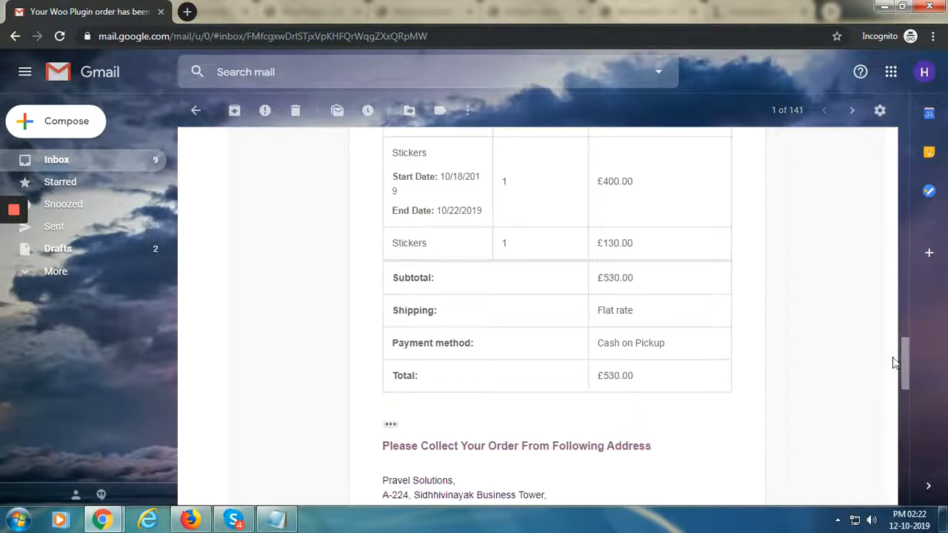
drag(907, 355, 906, 394)
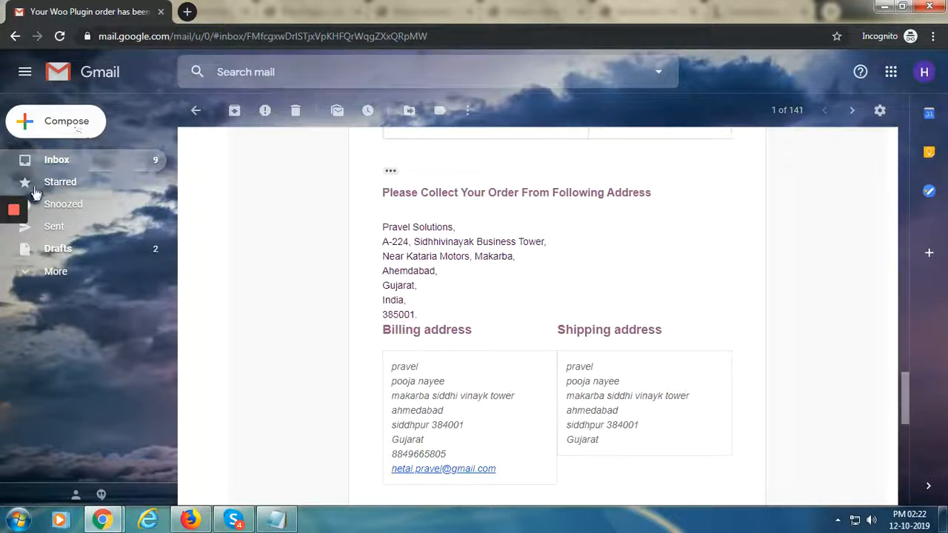
click(56, 160)
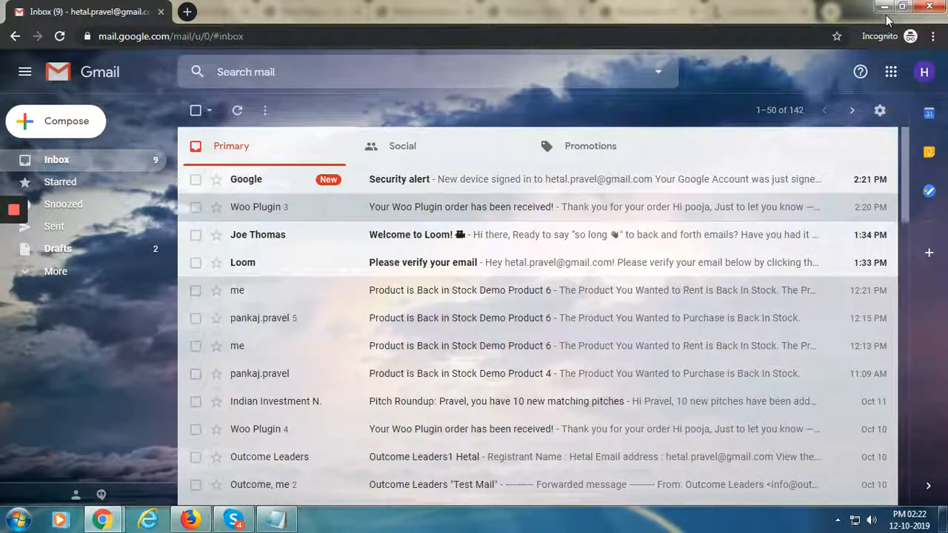
Delete the October 15–17, 2019 disabled rental date range for Stickers and save the product
click(885, 7)
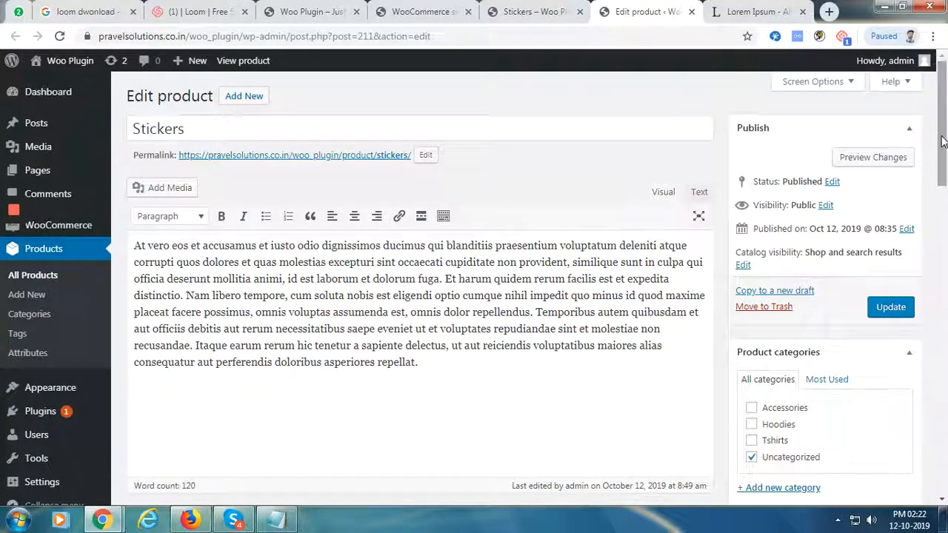
drag(942, 141, 942, 238)
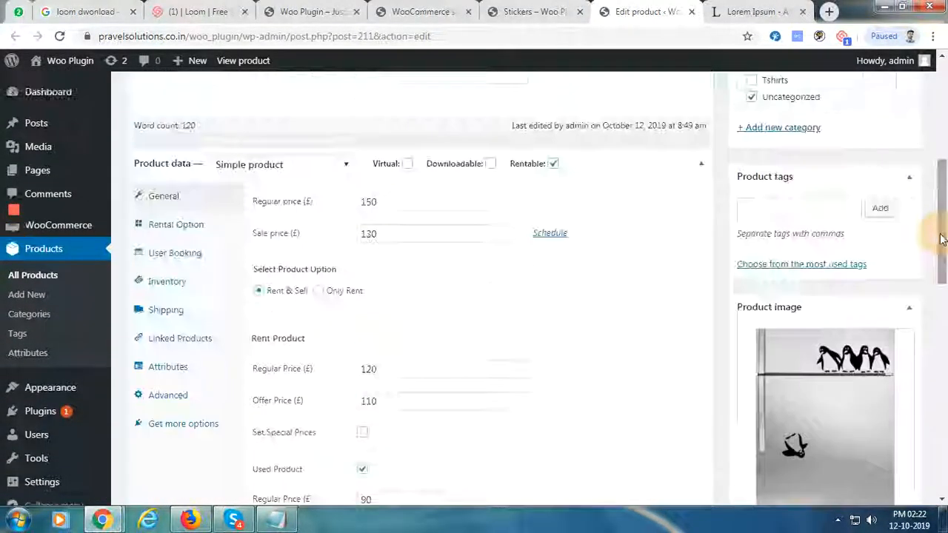
click(205, 226)
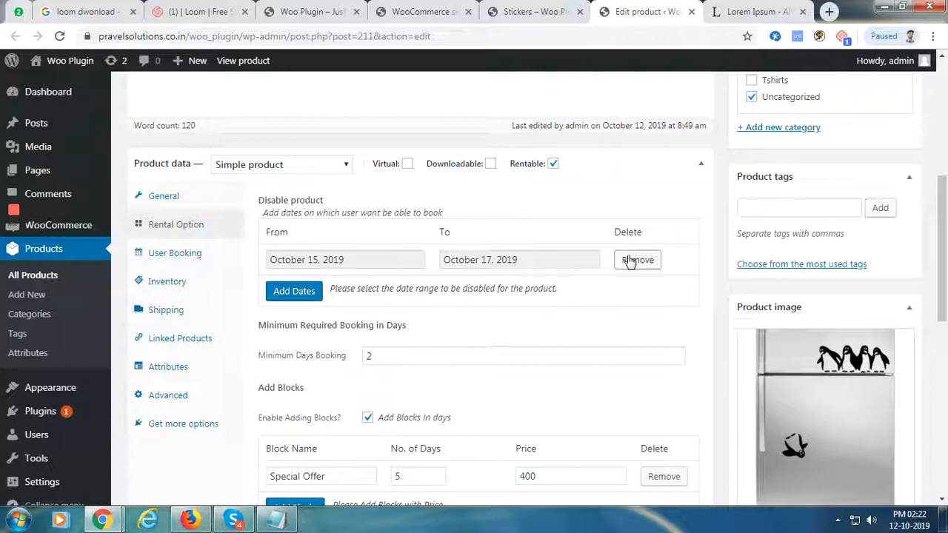
click(631, 262)
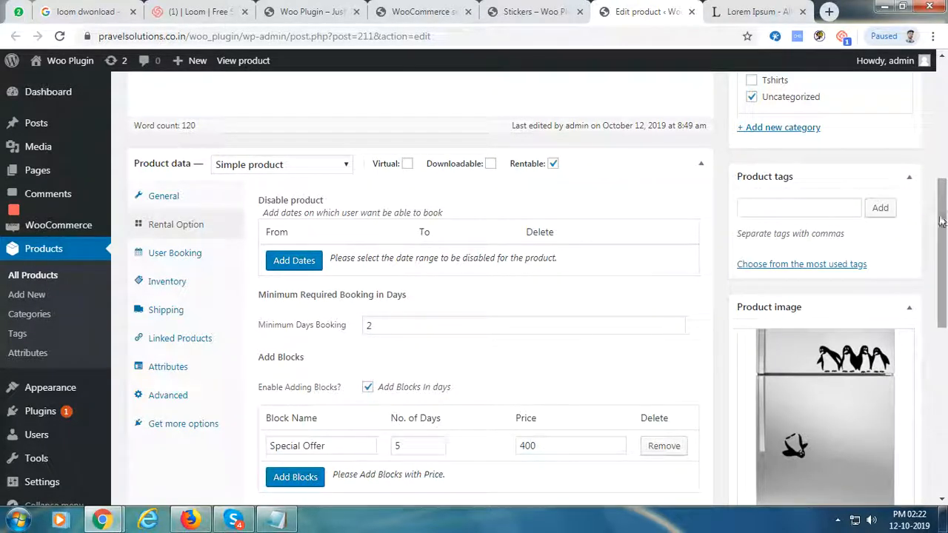
drag(942, 252, 942, 167)
click(896, 212)
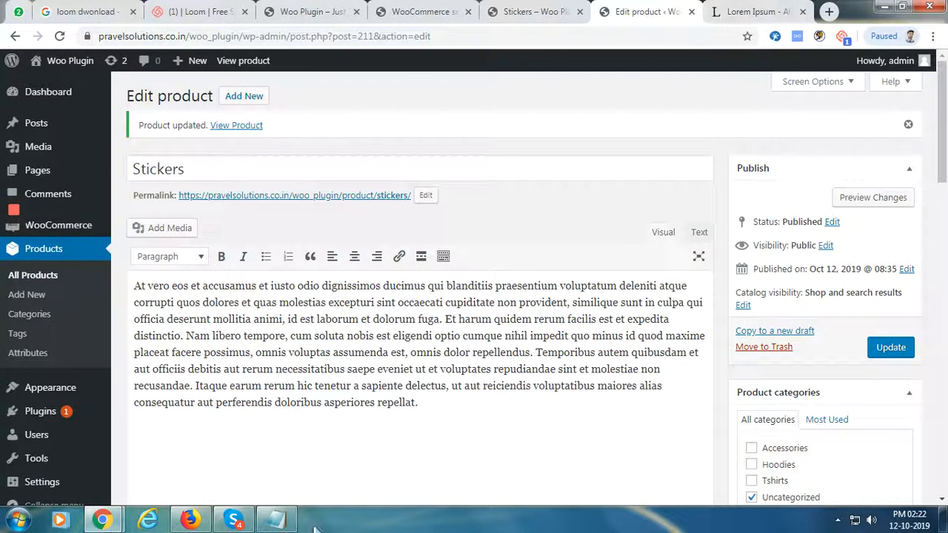
Bring the Gmail inbox forward and reload it to check for new mail
mouse_move(110, 525)
click(201, 434)
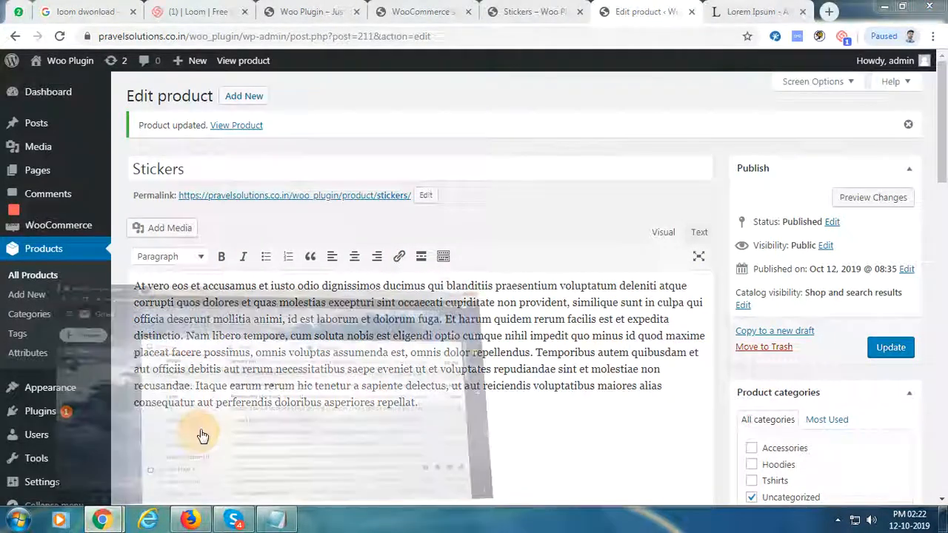
click(59, 36)
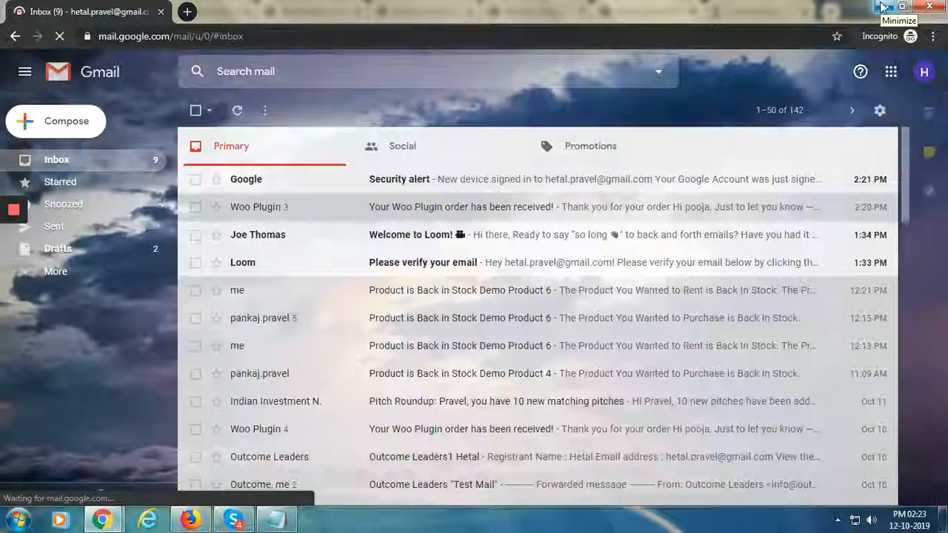
Check the Stickers storefront page with Buy selected, showing 29 in stock
click(881, 7)
scroll(926, 190, down, 2)
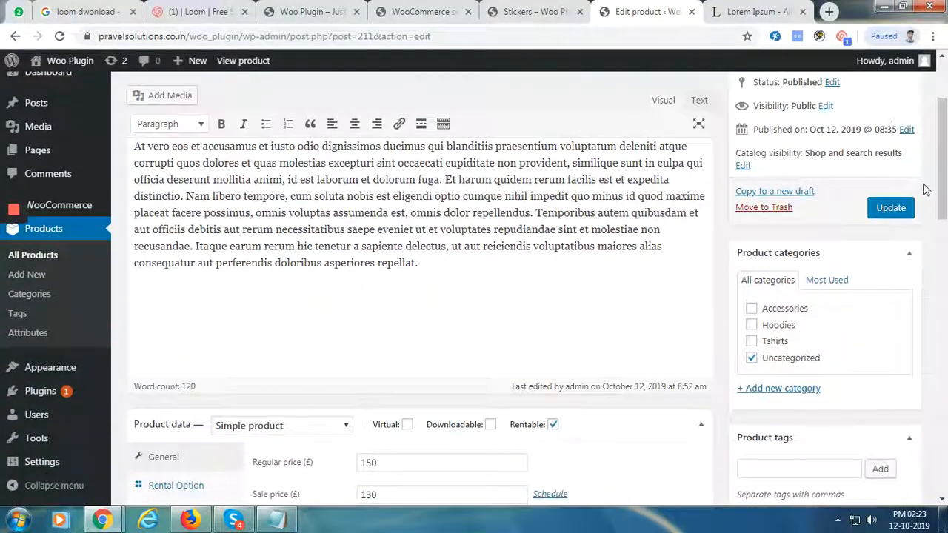
scroll(926, 190, down, 5)
drag(946, 249, 921, 119)
scroll(922, 177, down, 6)
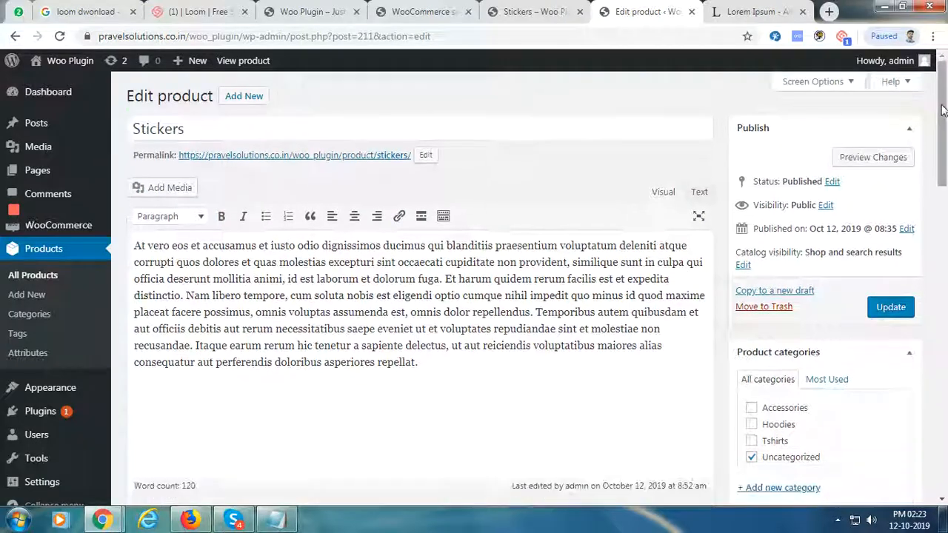
click(529, 11)
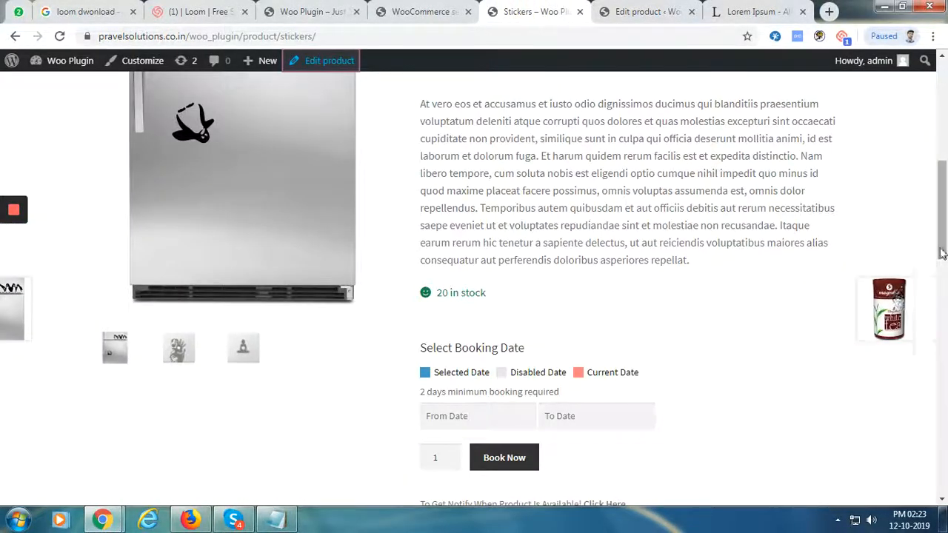
scroll(447, 359, up, 5)
click(426, 285)
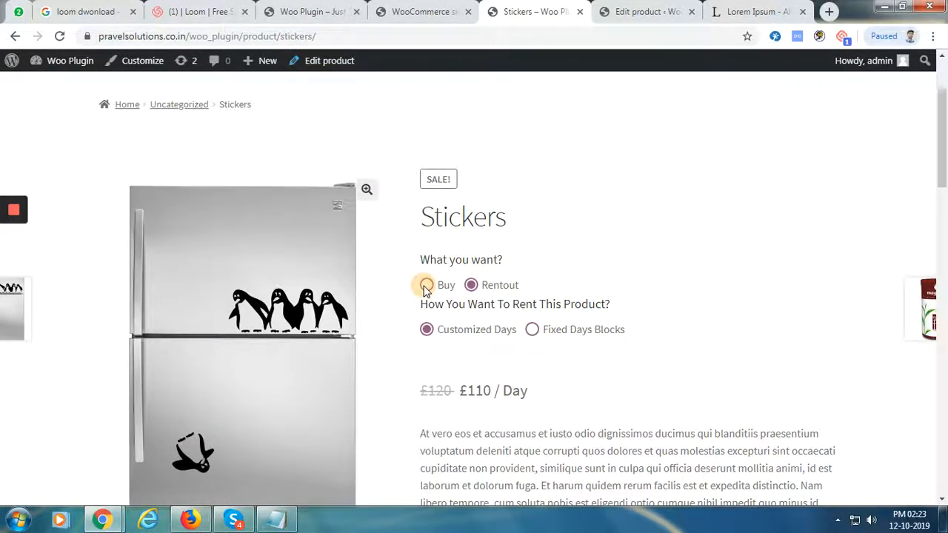
drag(941, 183, 941, 267)
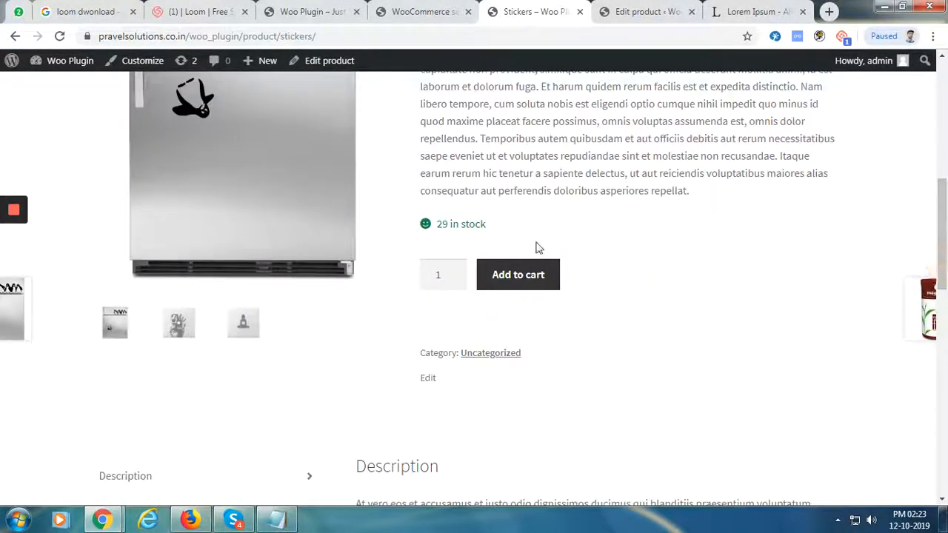
Set the Stickers Inventory stock quantity to 0 and update the product
click(609, 11)
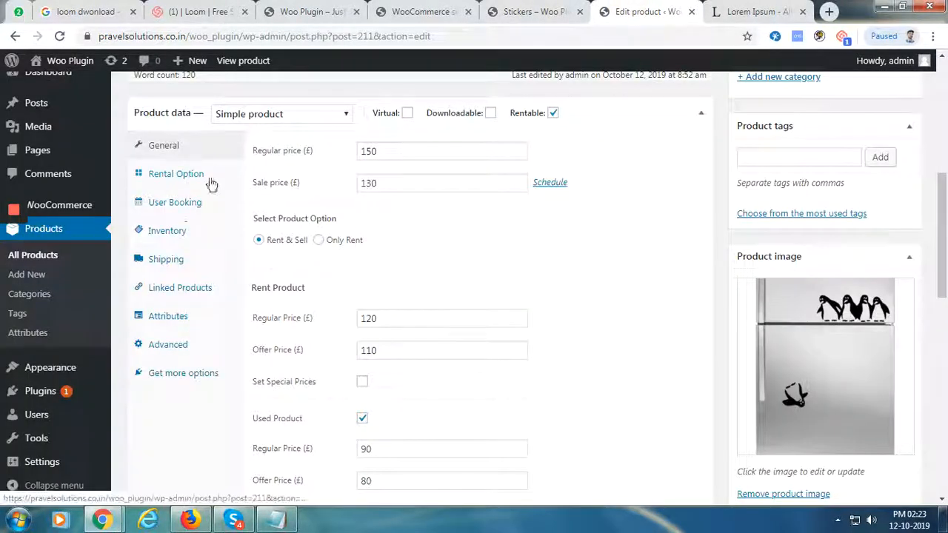
click(185, 230)
drag(425, 214, 332, 210)
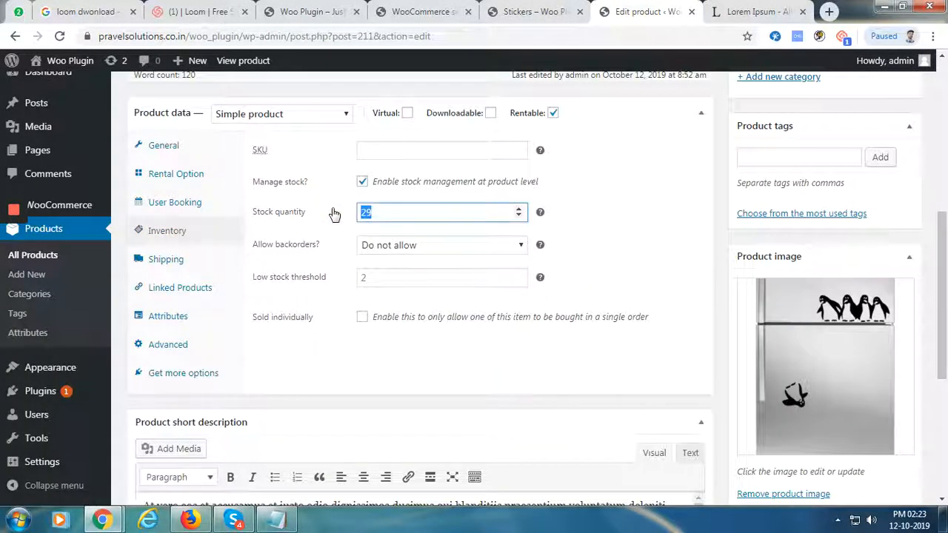
drag(942, 271, 942, 178)
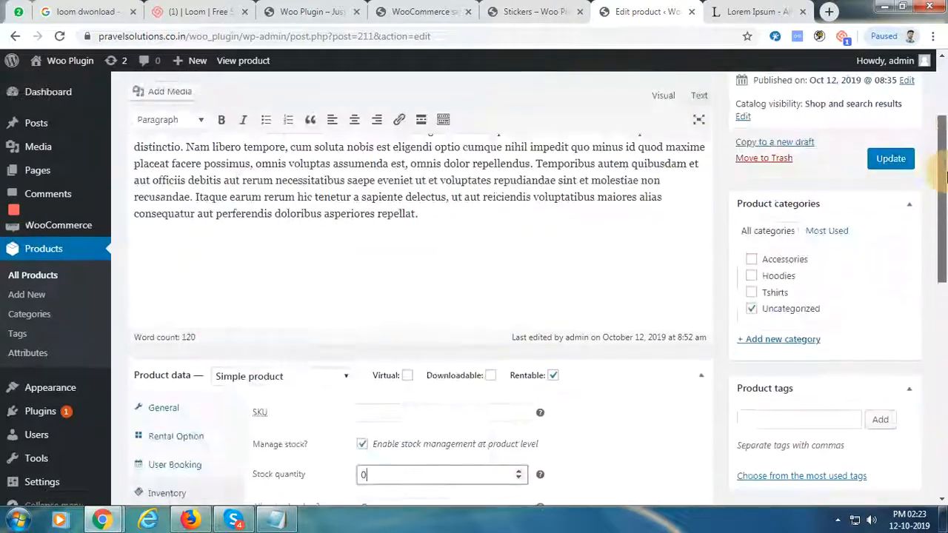
click(892, 159)
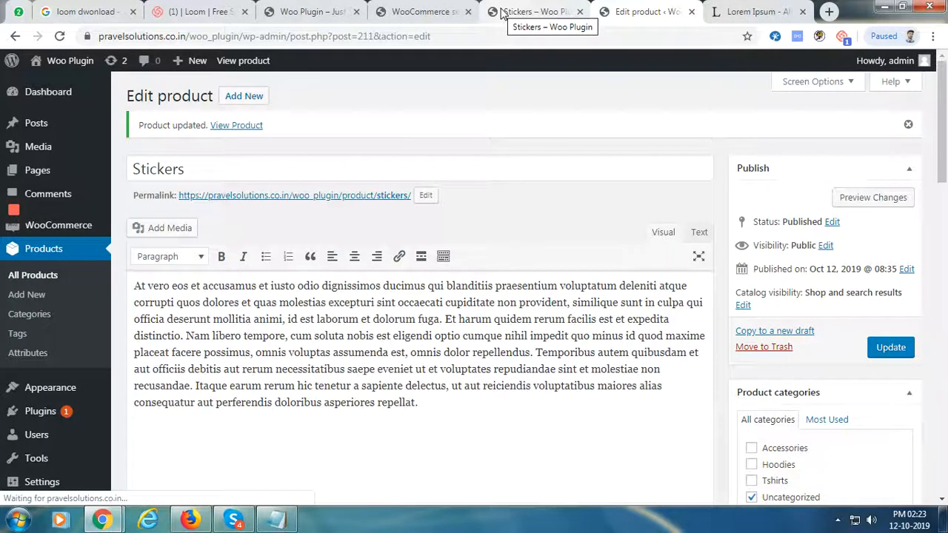
click(501, 13)
Reload the Stickers storefront page to confirm it now shows Out of stock
click(60, 36)
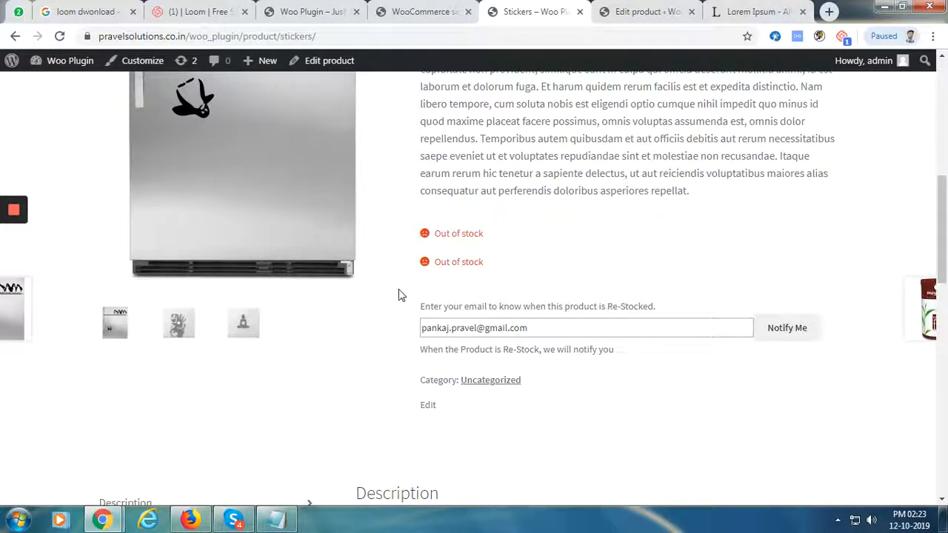
click(412, 13)
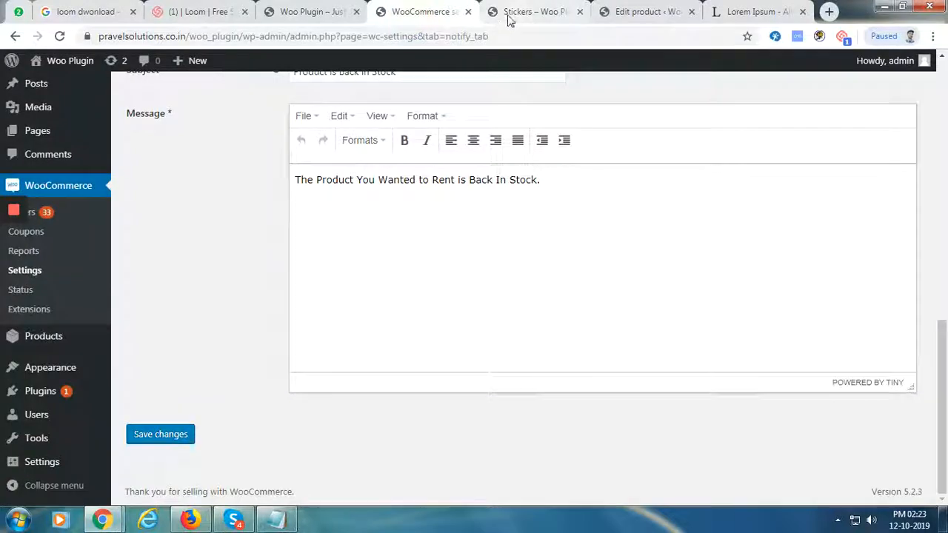
click(508, 20)
Change the Stickers Inventory stock quantity from 0 to 30 and update the product
click(622, 13)
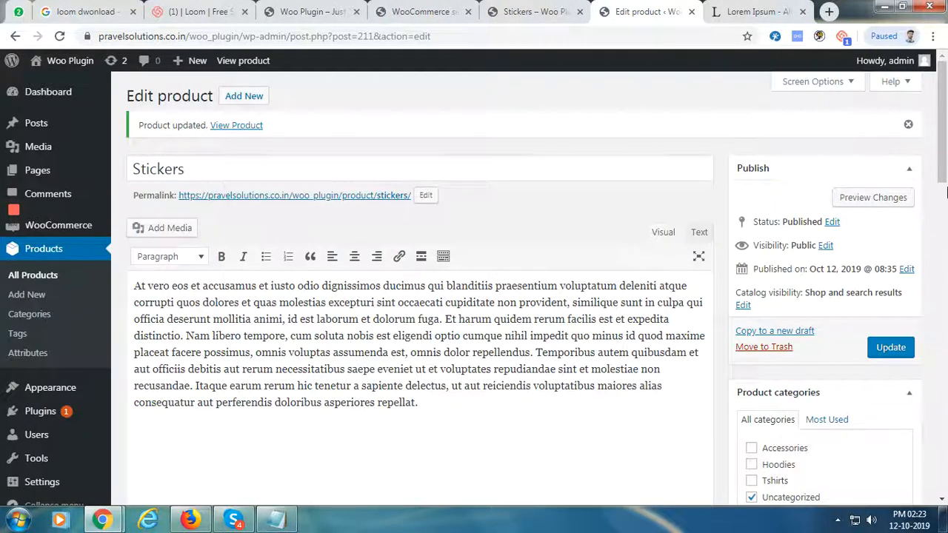
drag(945, 193, 945, 316)
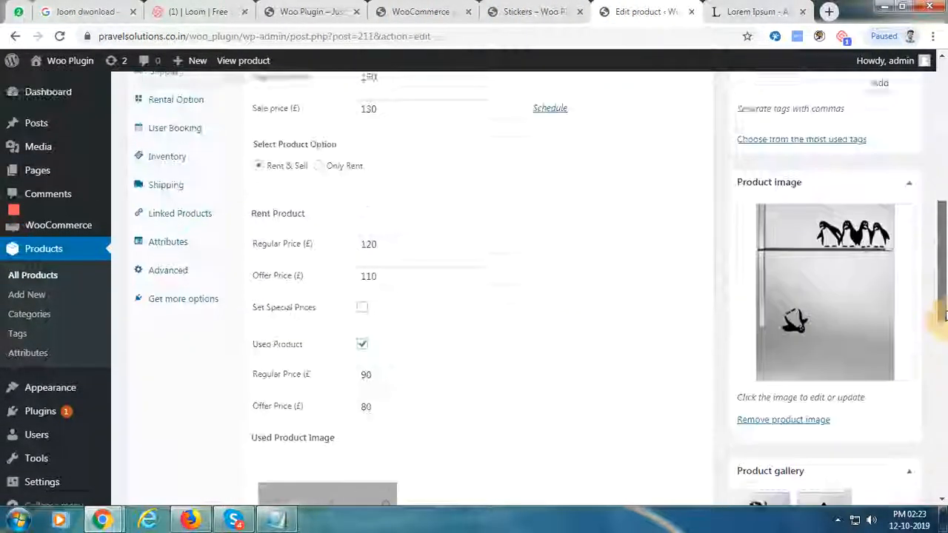
click(222, 174)
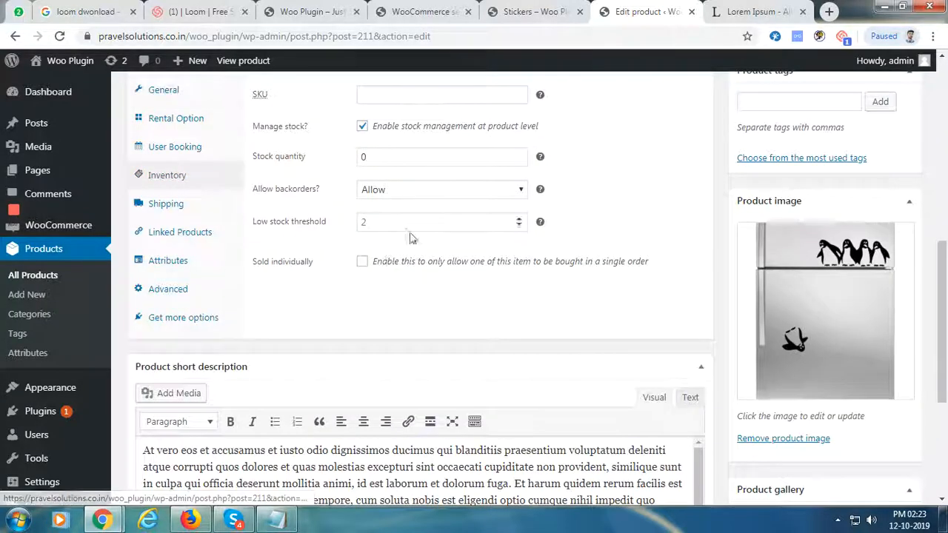
double_click(390, 154)
text(3)
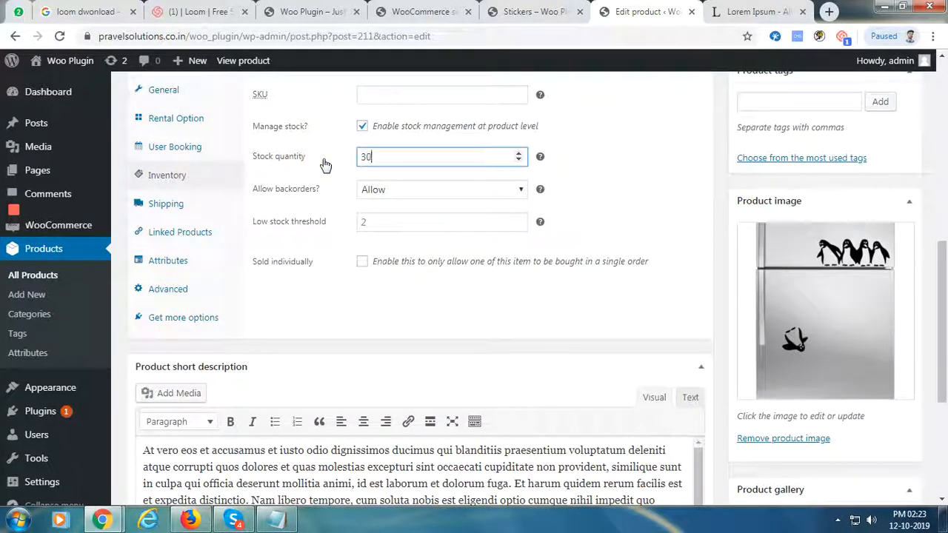
scroll(913, 270, up, 4)
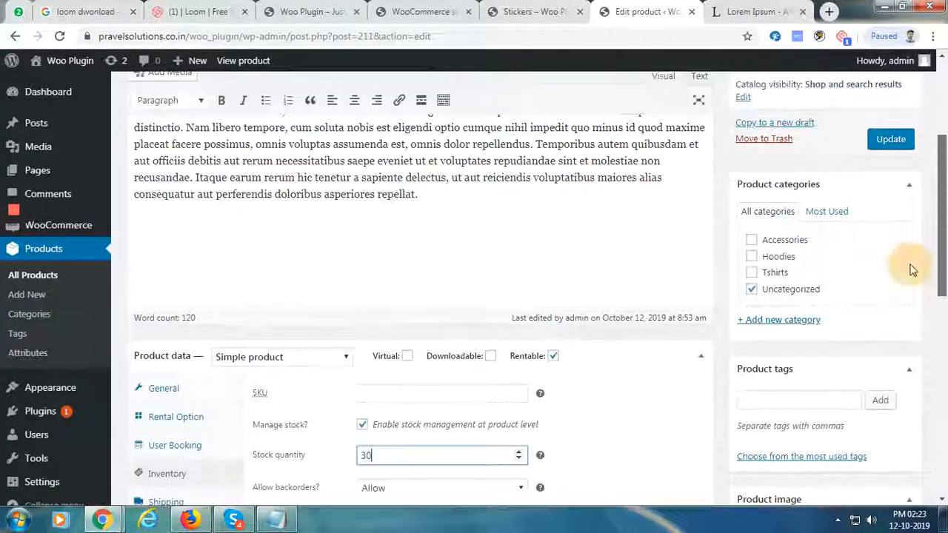
click(901, 139)
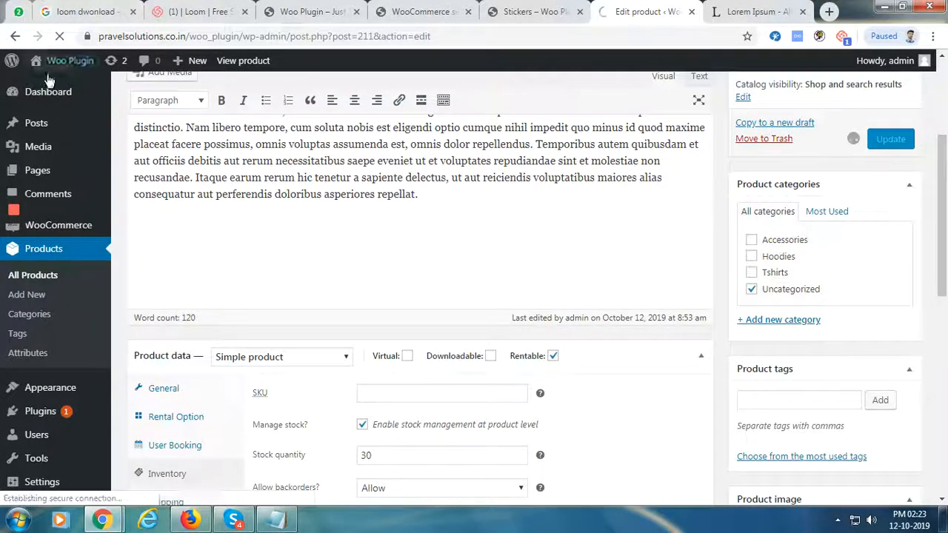
mouse_move(104, 520)
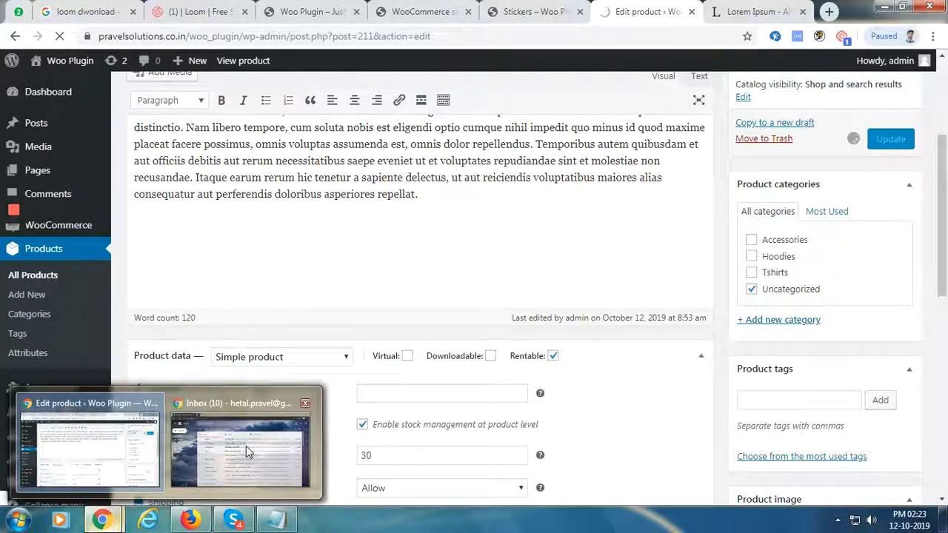
mouse_move(246, 449)
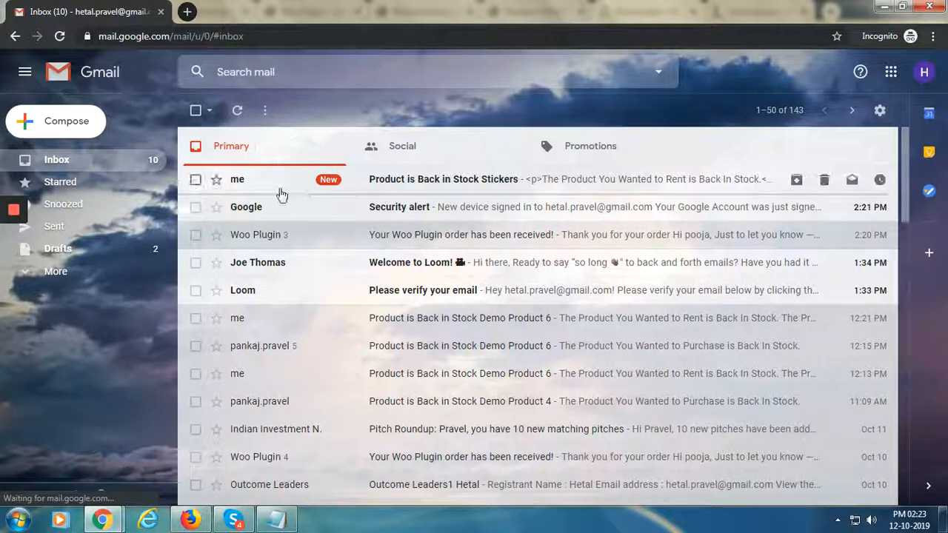
Open the 'Product is Back in Stock Stickers' email, mark it Looks safe, and return to the editor
click(403, 191)
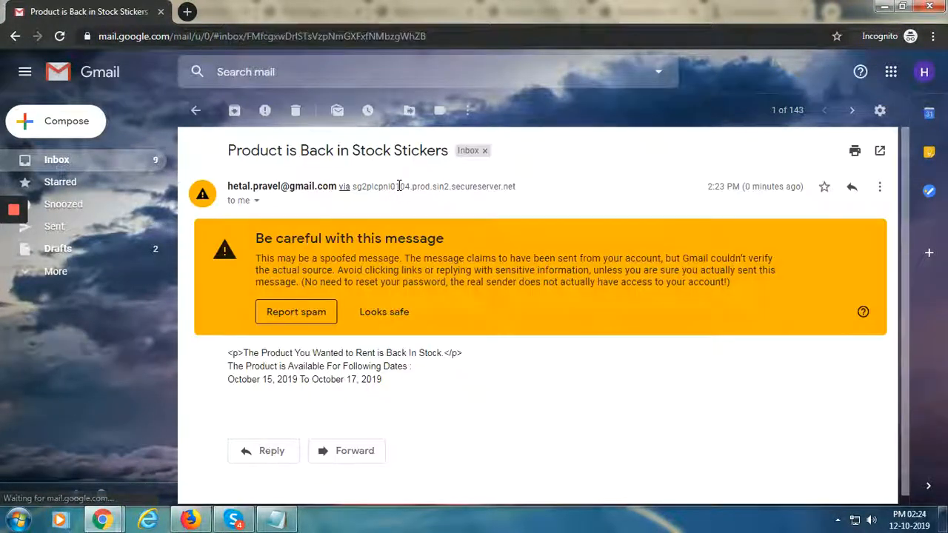
click(386, 314)
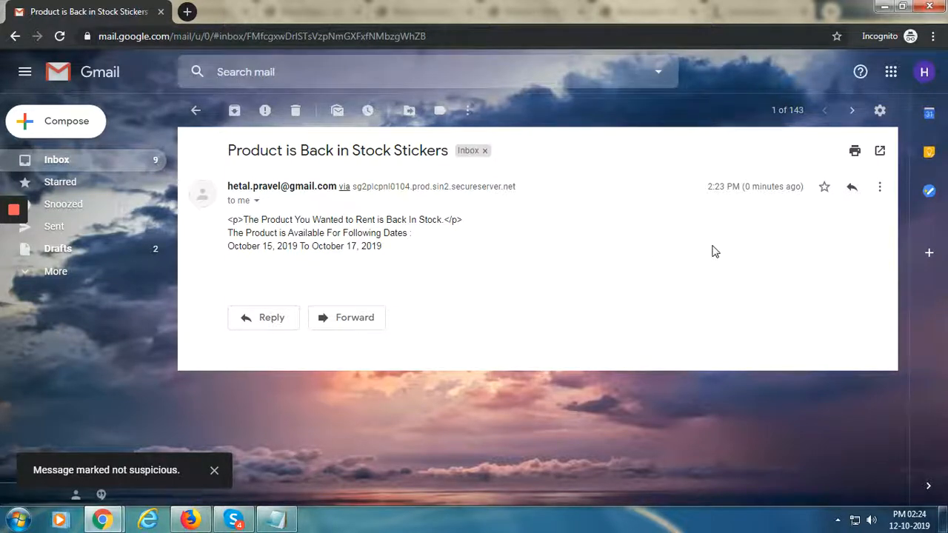
click(884, 6)
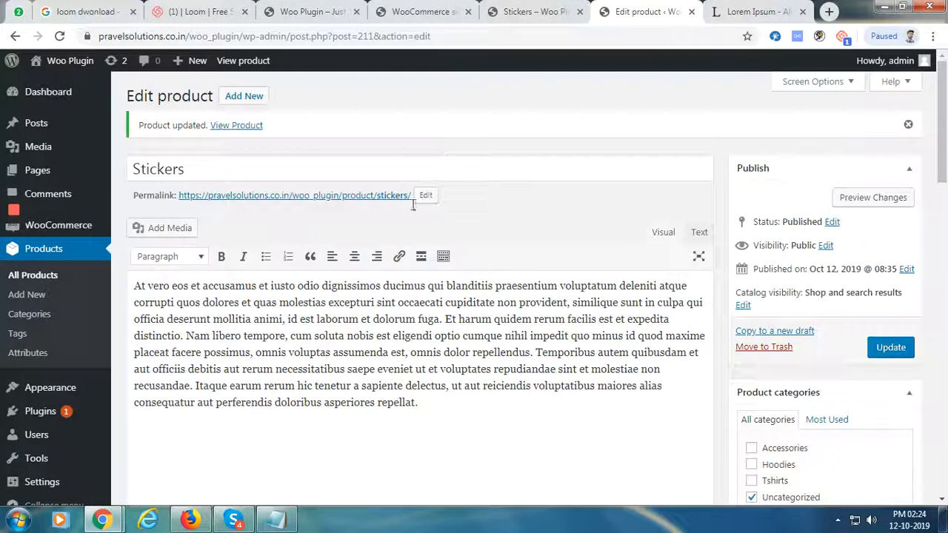
scroll(444, 281, down, 15)
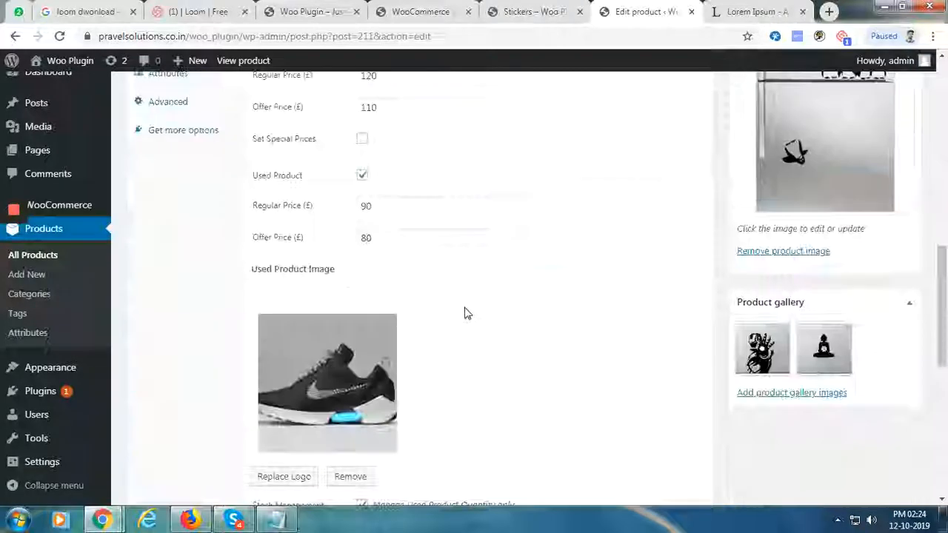